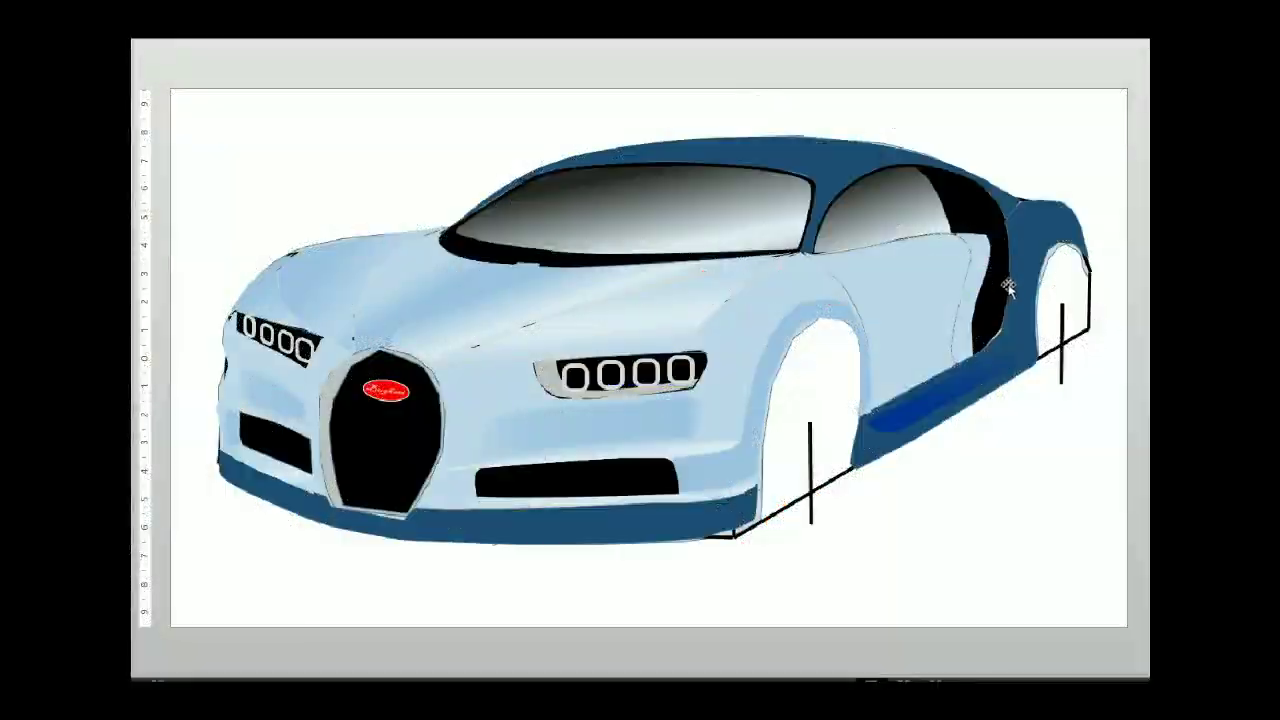
Nudge the dark-blue rear fender's lower-left vertex left and change its point type
left_click(1008, 288)
scroll(1000, 300, "up", 3, "ctrl")
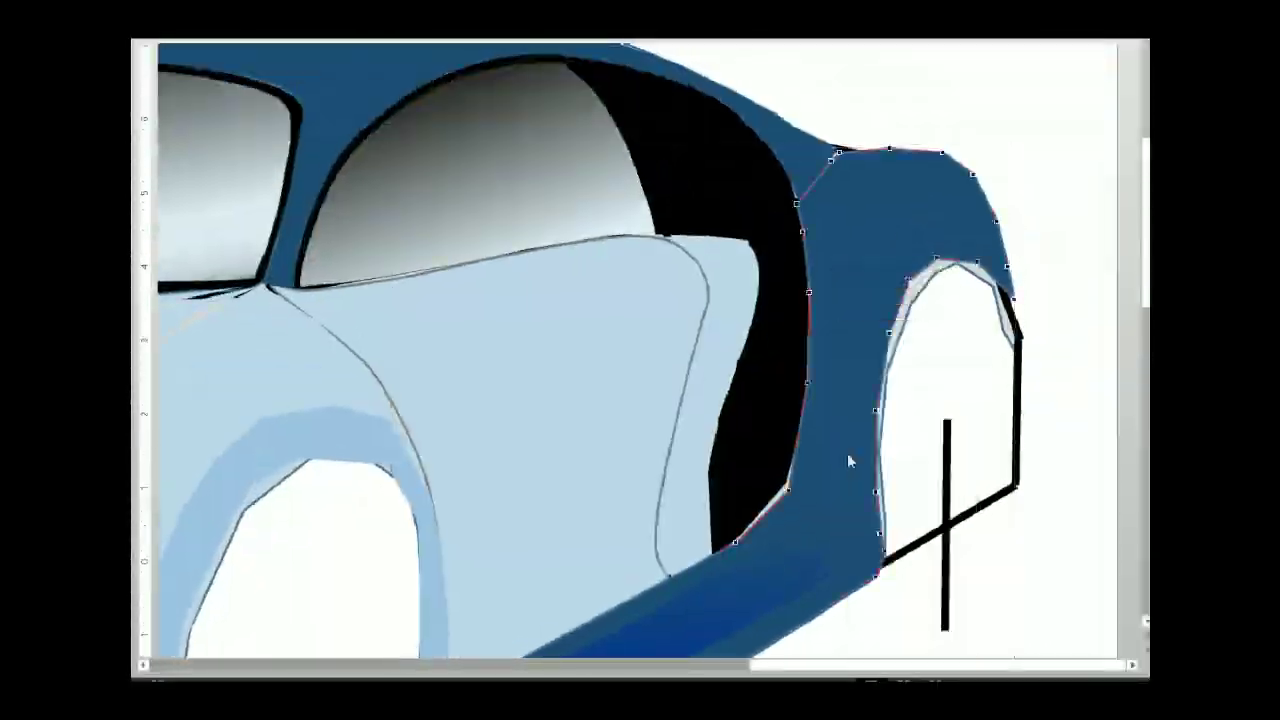
left_click_drag(788, 489, 772, 488)
right_click(770, 500)
left_click(807, 273)
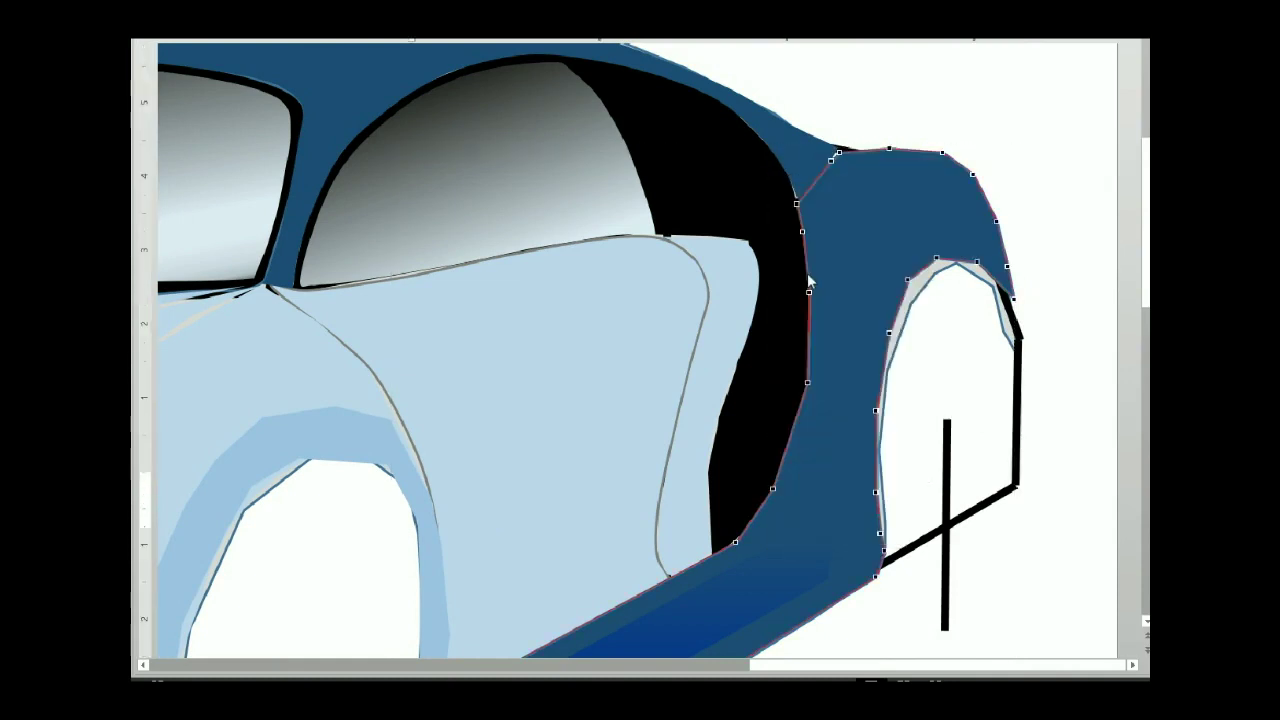
right_click(772, 488)
left_click(777, 606)
Pull the fender's lower edge along the sill and smooth its inner-edge vertices
mouse_move(774, 500)
left_mouse_down()
mouse_move(677, 580)
mouse_move(738, 541)
mouse_move(745, 517)
left_mouse_up()
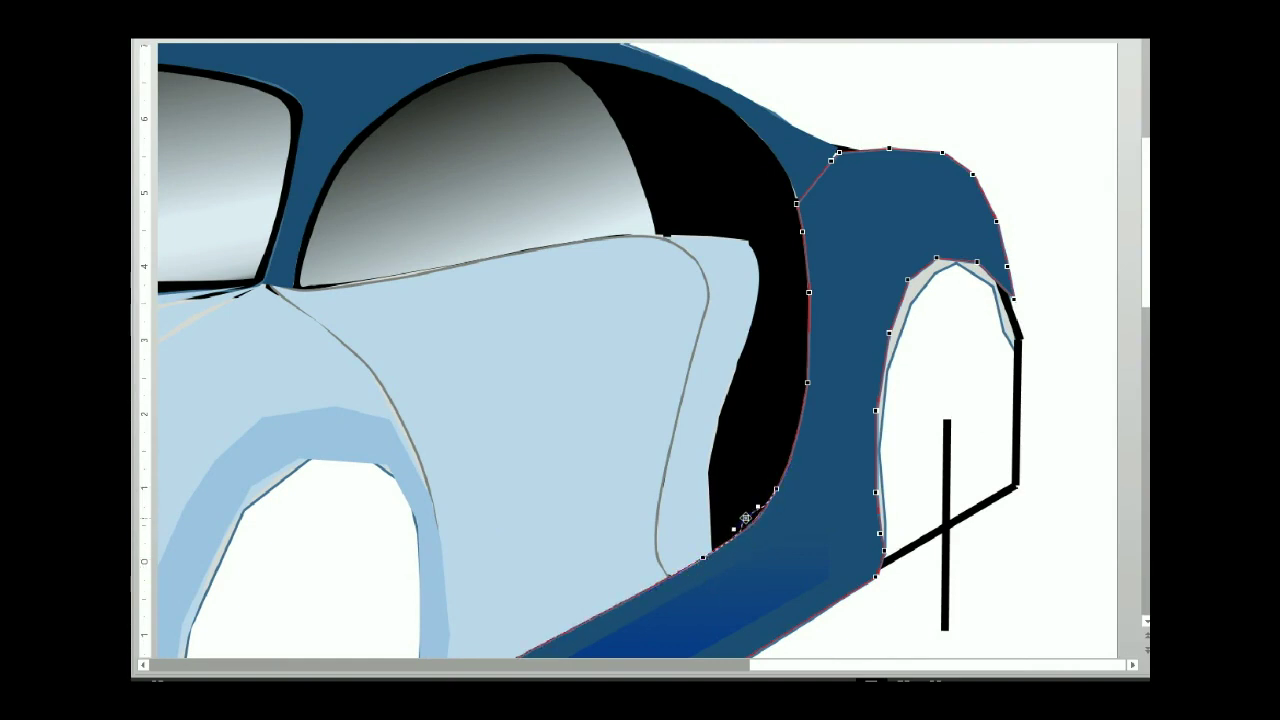
left_click_drag(745, 517, 803, 380)
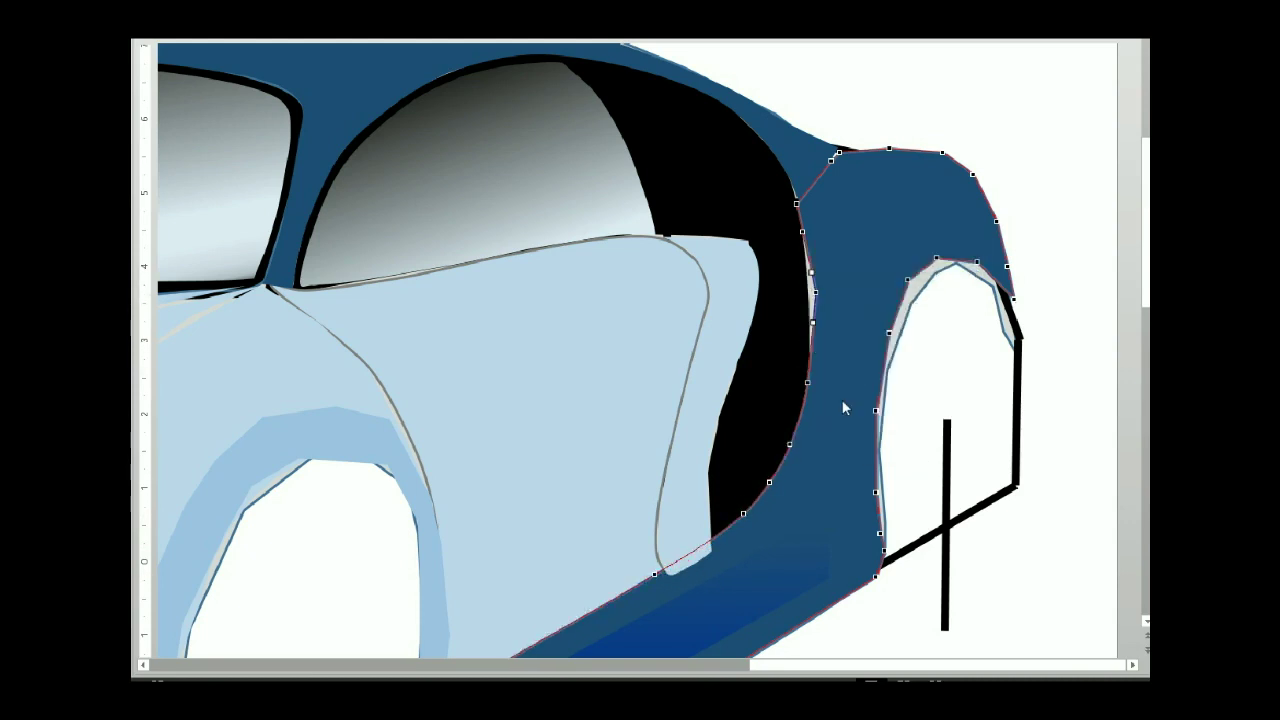
right_click(807, 382)
left_click(865, 469)
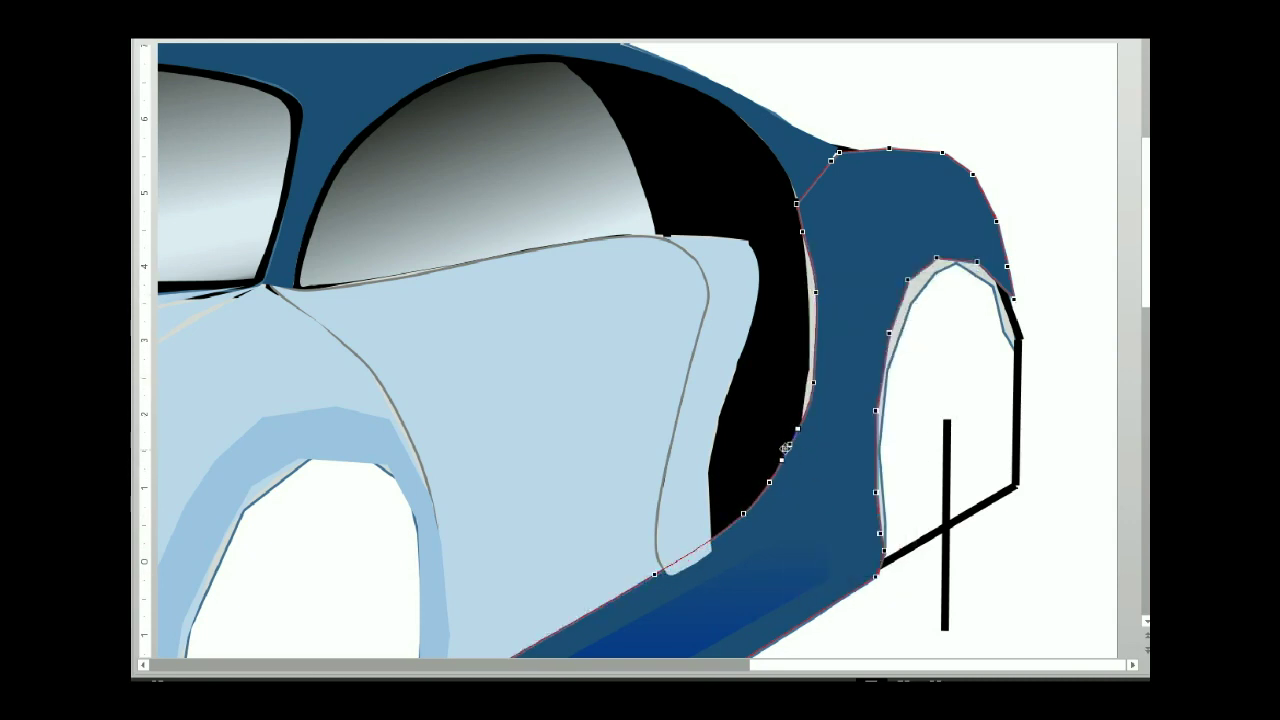
left_click_drag(786, 449, 795, 443)
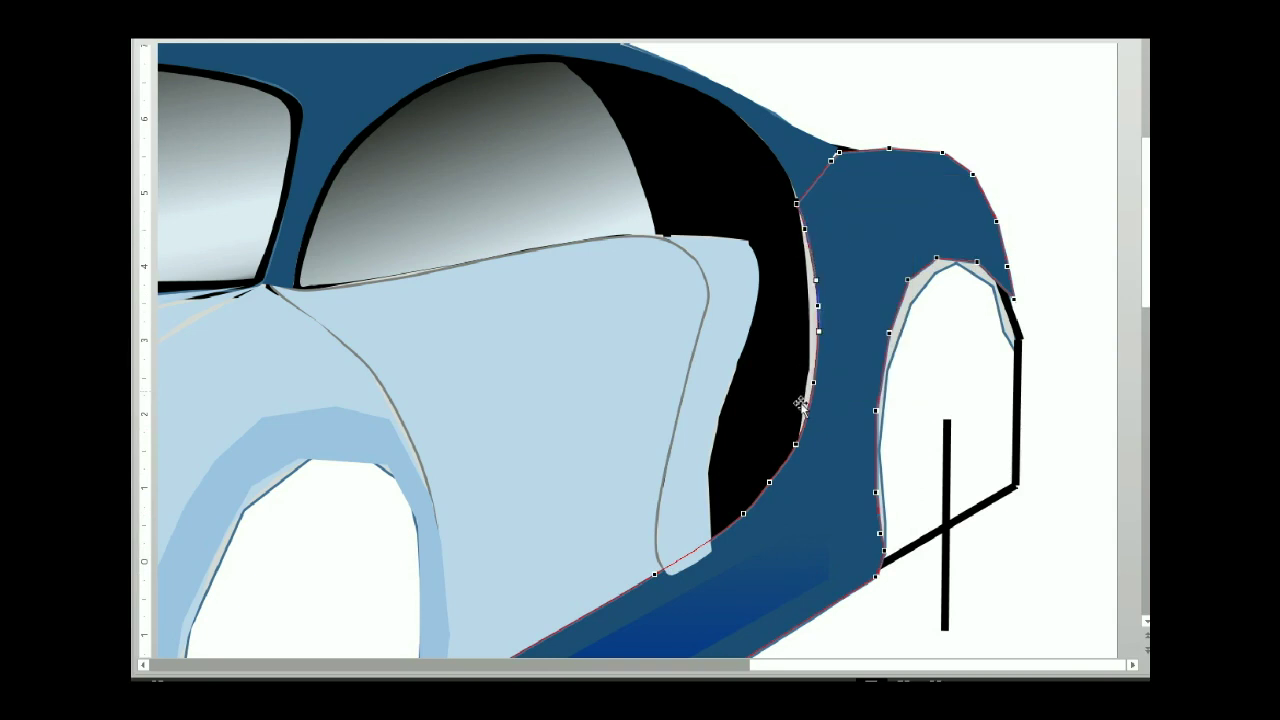
right_click(795, 436)
left_click(850, 557)
Finish the fender's point edits and briefly enter Edit Points on the black window shape
right_click(810, 152)
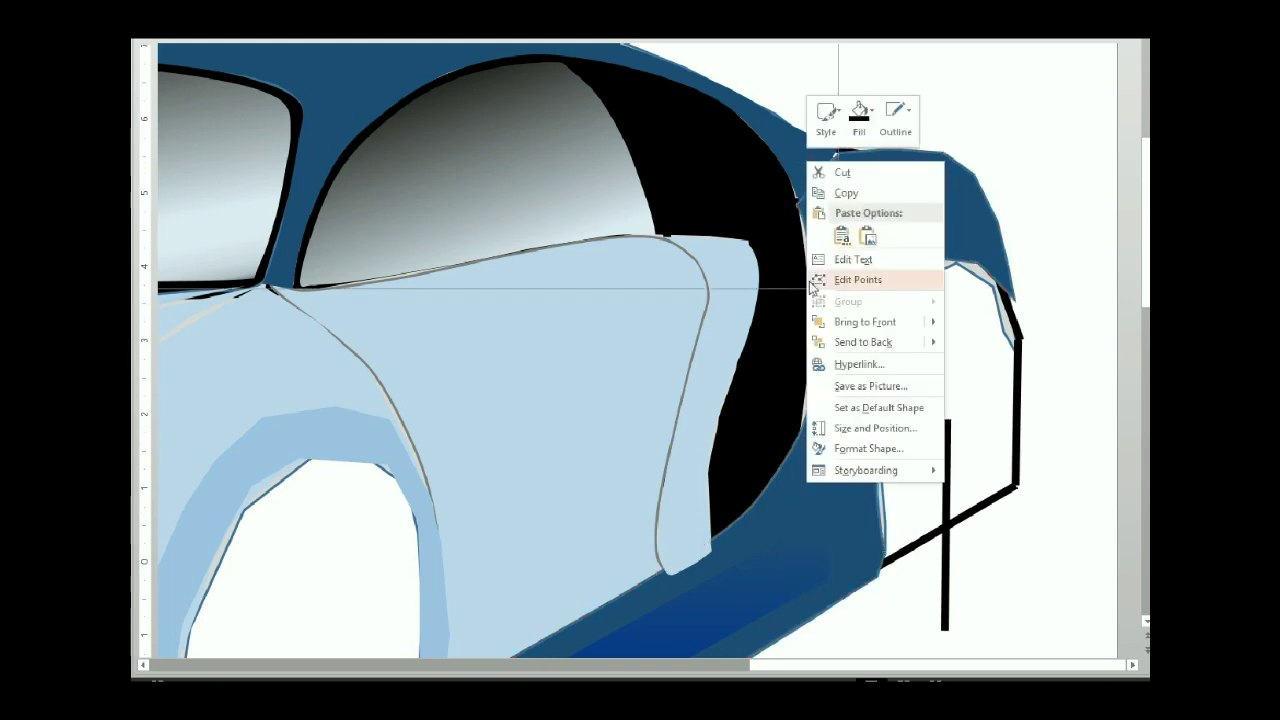
right_click(714, 92)
right_click(766, 135)
key("Escape")
right_click(728, 168)
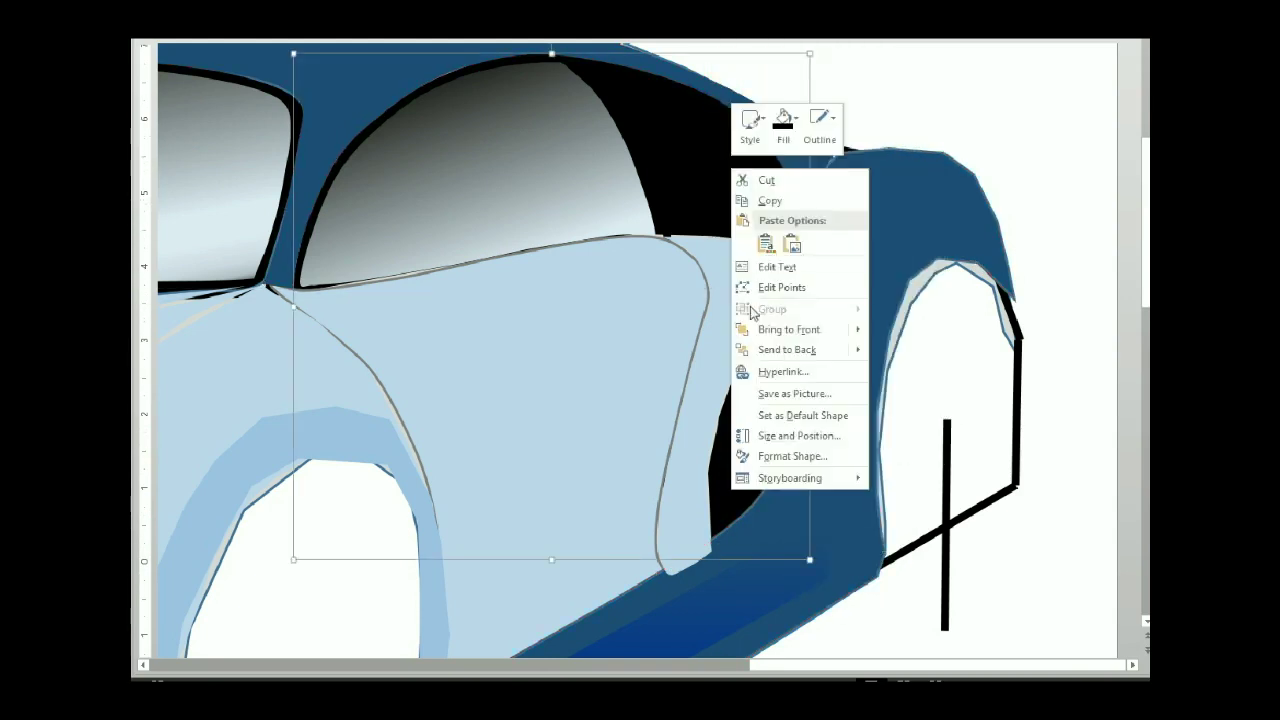
left_click(771, 289)
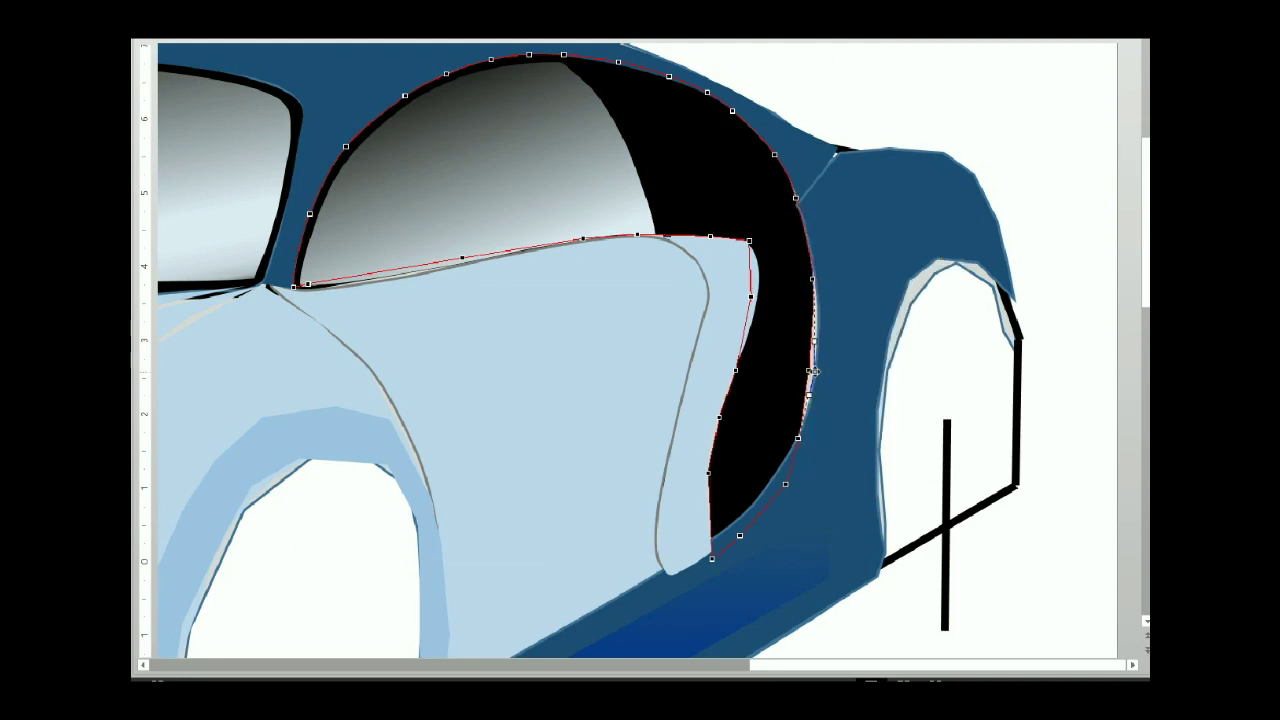
right_click(873, 252)
key("Escape")
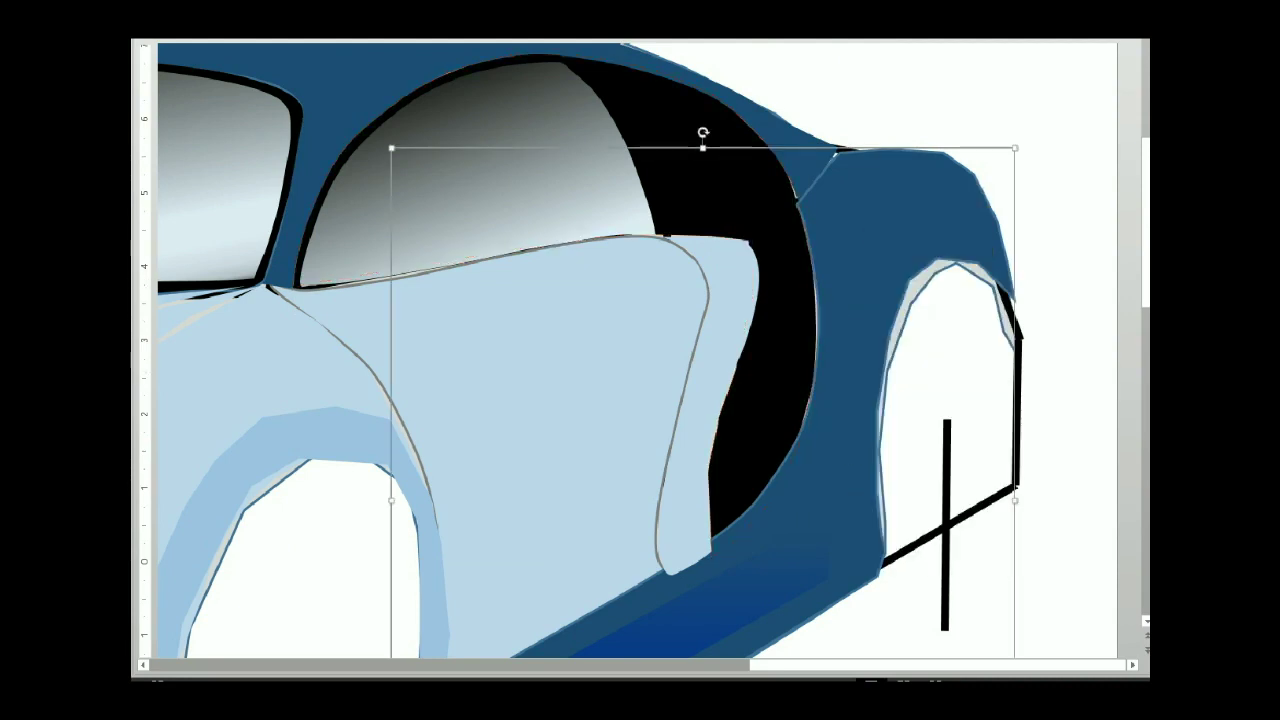
key("Escape")
Reselect the dark-blue fender and shift its top vertex slightly left
left_click(834, 200)
right_click(834, 200)
left_click(880, 318)
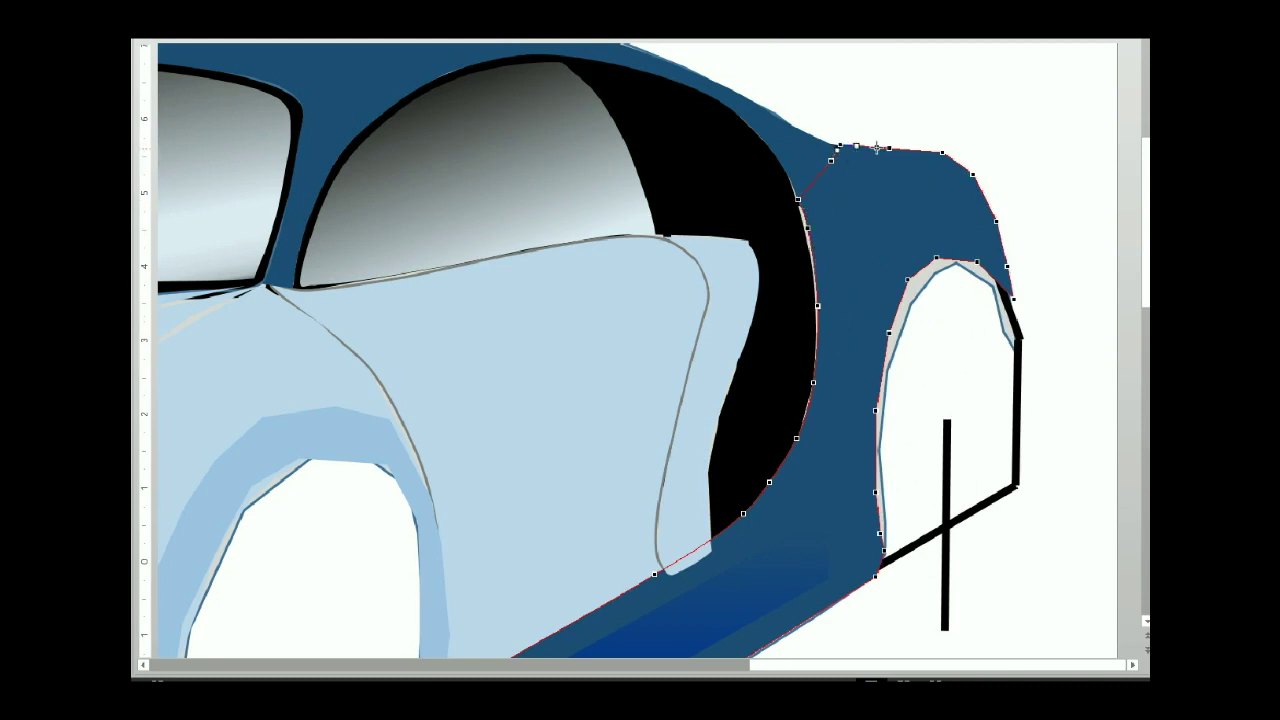
left_click_drag(865, 163, 834, 177)
right_click(836, 148)
key("Escape")
Move the fender's top-edge points right and make the top vertex a smooth point
left_click_drag(891, 150, 909, 148)
right_click(939, 151)
left_click(975, 246)
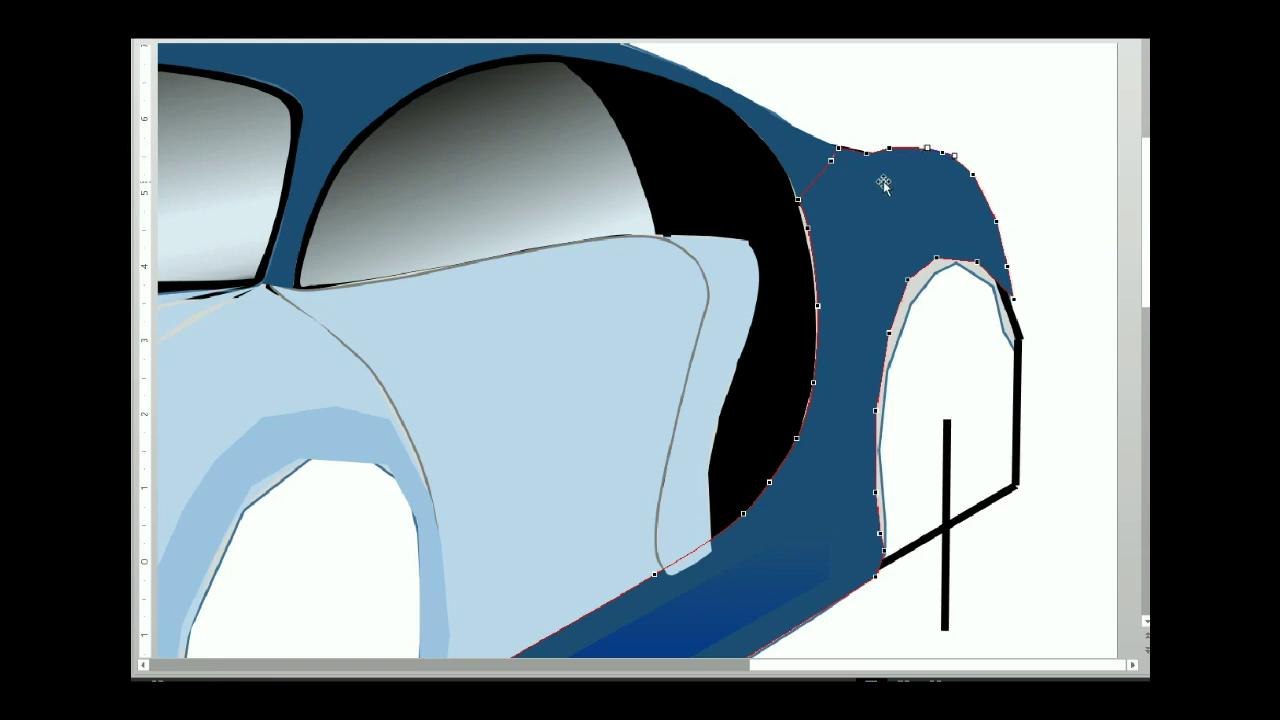
left_click(889, 148)
Drag the black rear window's right edge downward to reshape its curve
scroll(862, 455, "down", 3)
scroll(1080, 360, "up", 3)
left_click(870, 258)
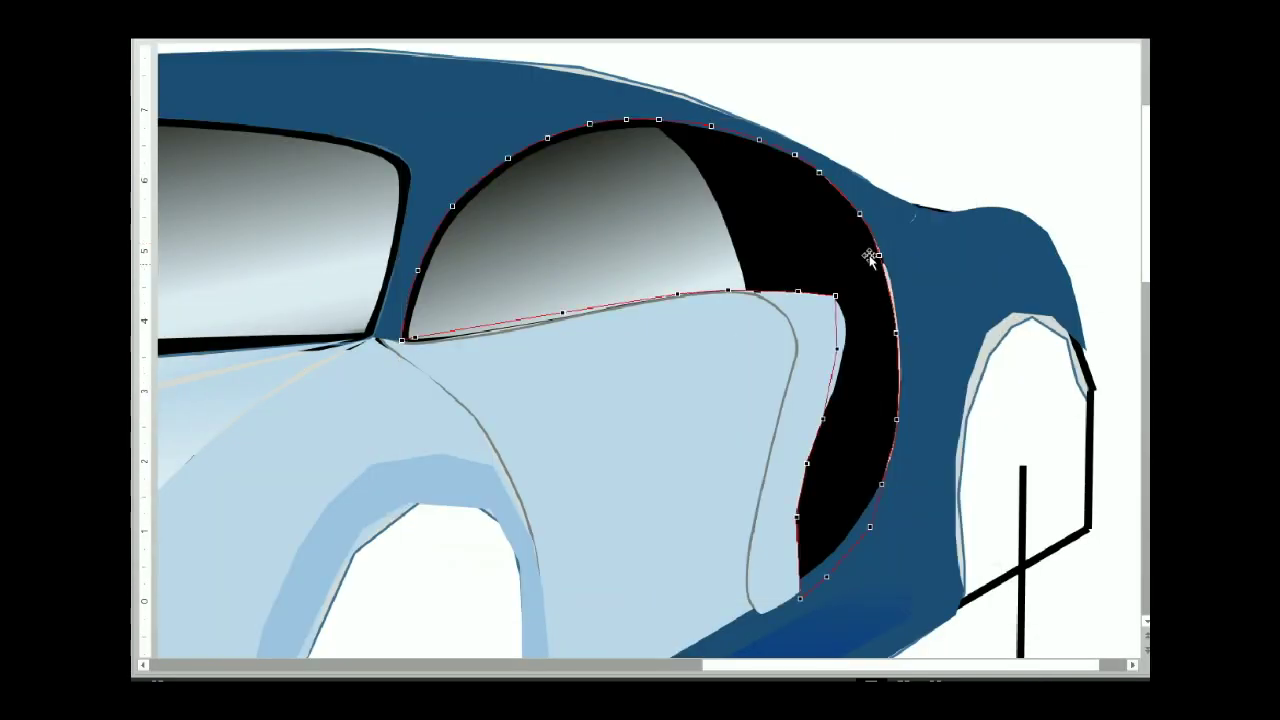
left_click_drag(870, 258, 884, 328)
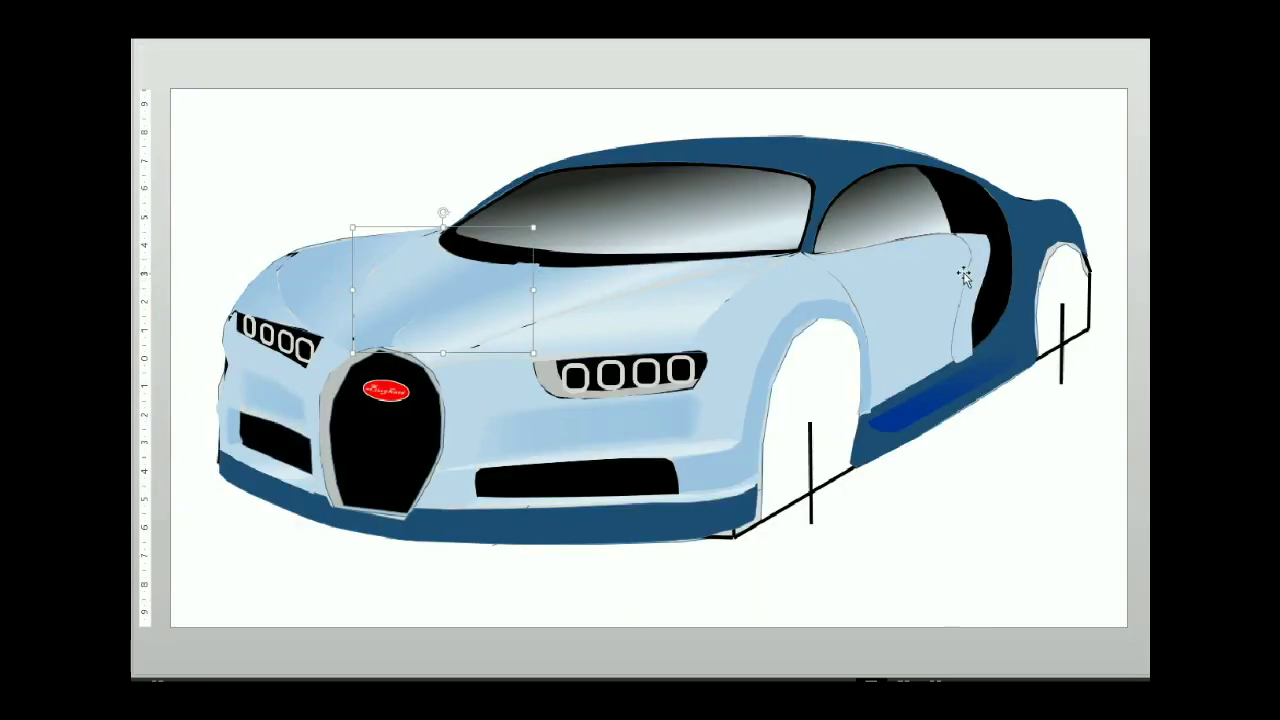
Add three new points along the black rear window's right edge
left_click(963, 276)
scroll(963, 276, "up", 3)
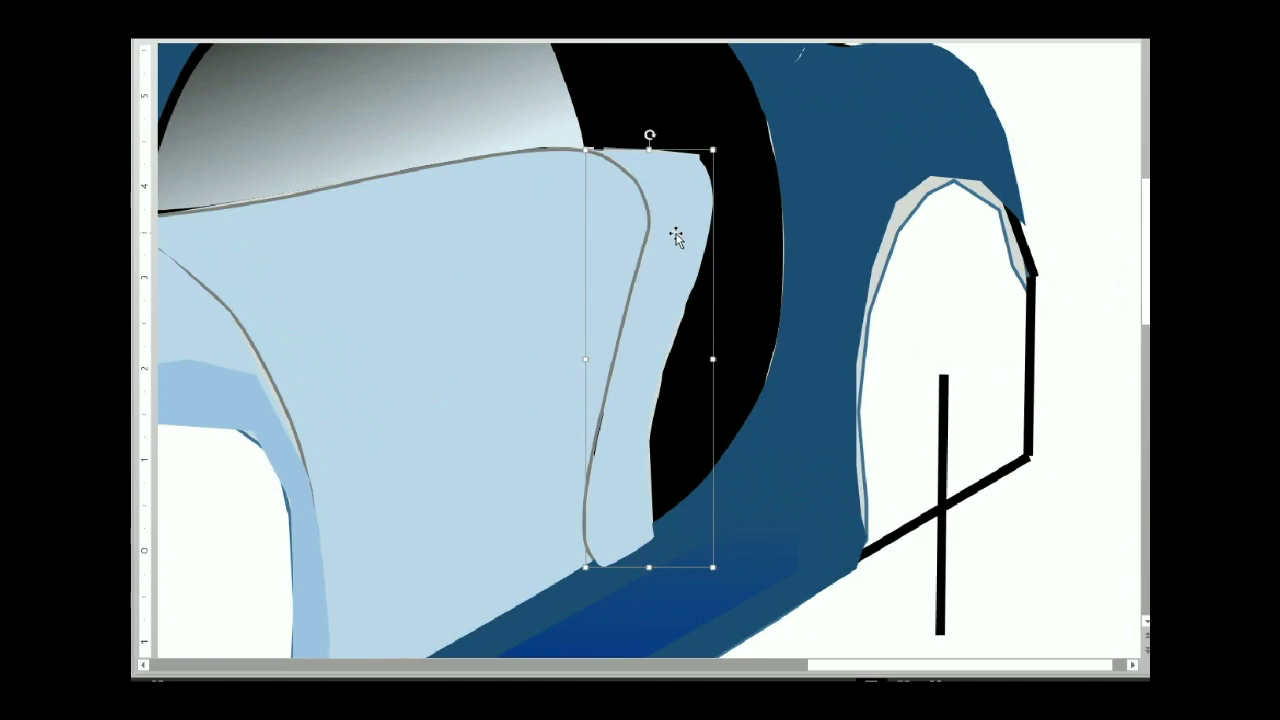
double_click(782, 203)
double_click(784, 250)
double_click(771, 354)
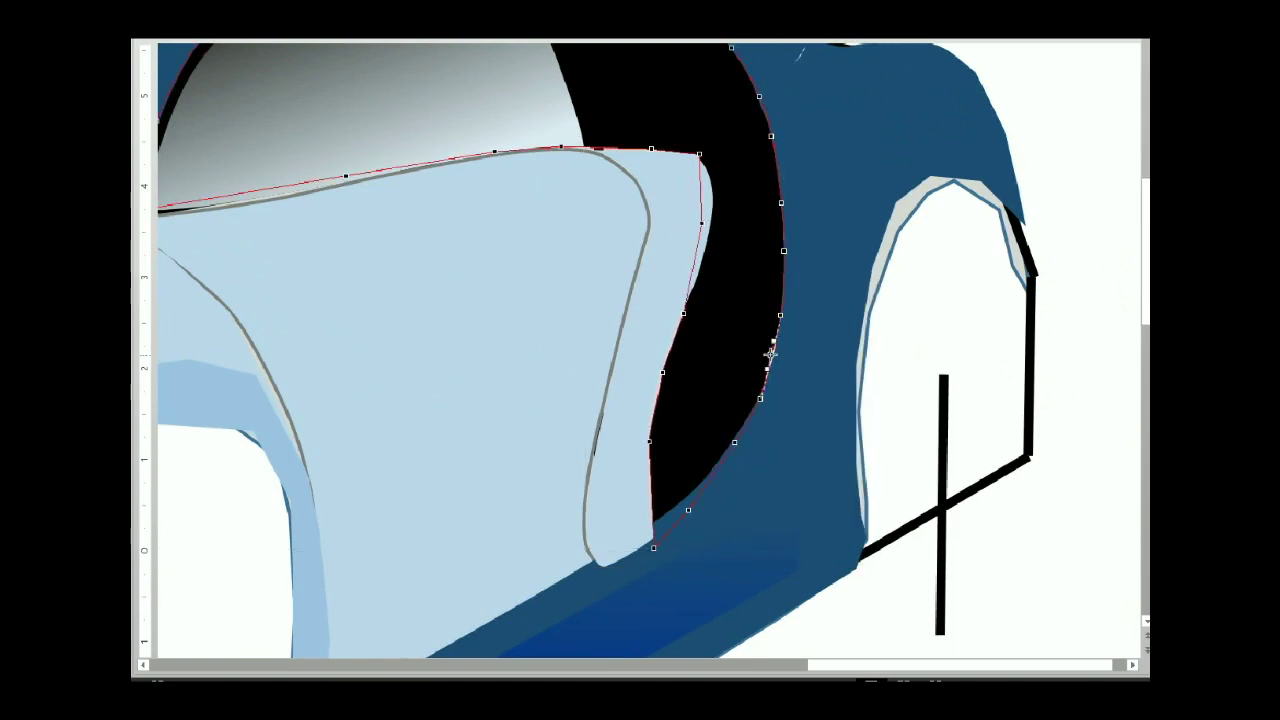
Reshape the window's bottom tip and set its bottom vertex to a straight point
left_click_drag(656, 547, 655, 522)
right_click(688, 508)
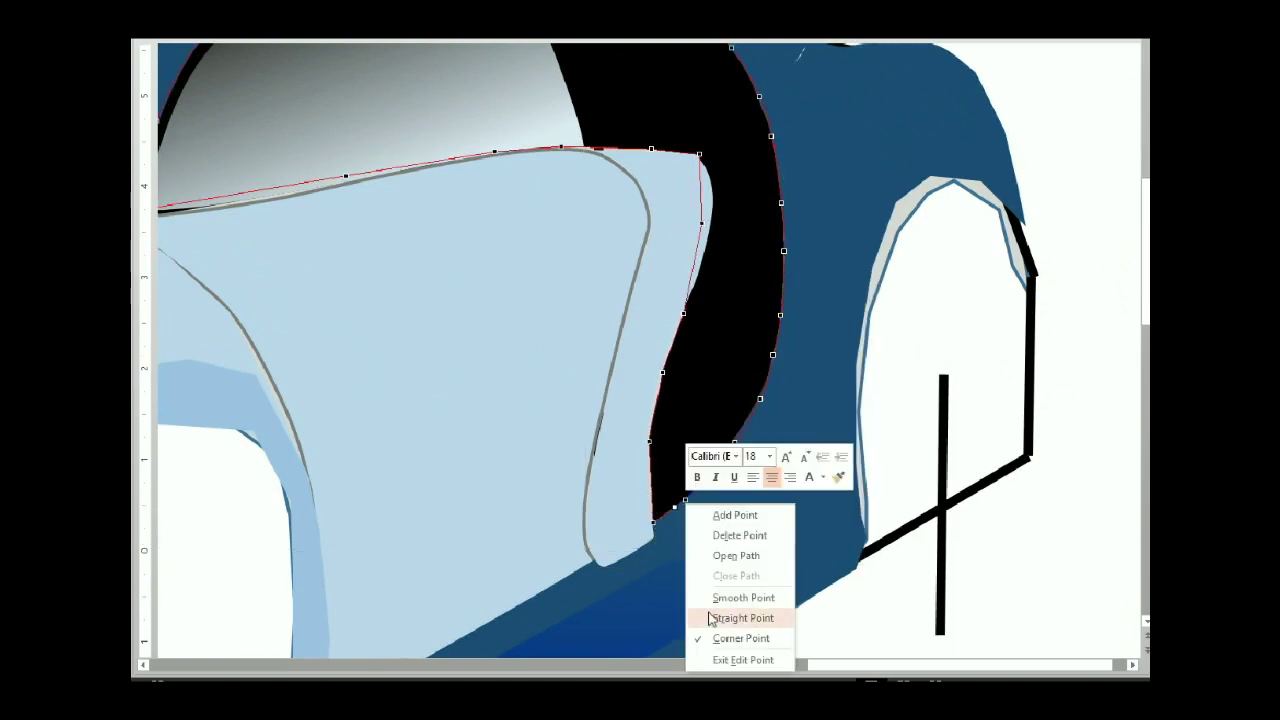
left_click(714, 614)
right_click(657, 520)
left_click(703, 569)
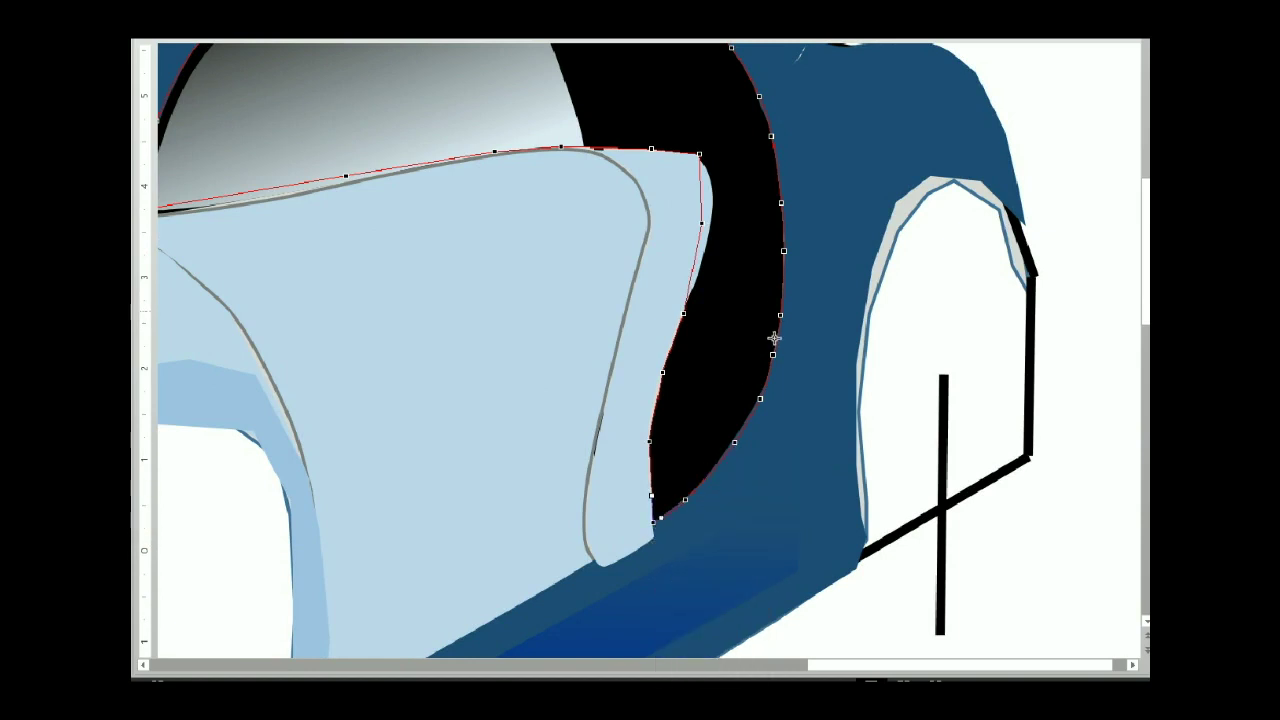
Pull the window's right edge leftward and smooth two of its right-edge vertices
left_click_drag(774, 338, 748, 410)
right_click(730, 433)
right_click(755, 398)
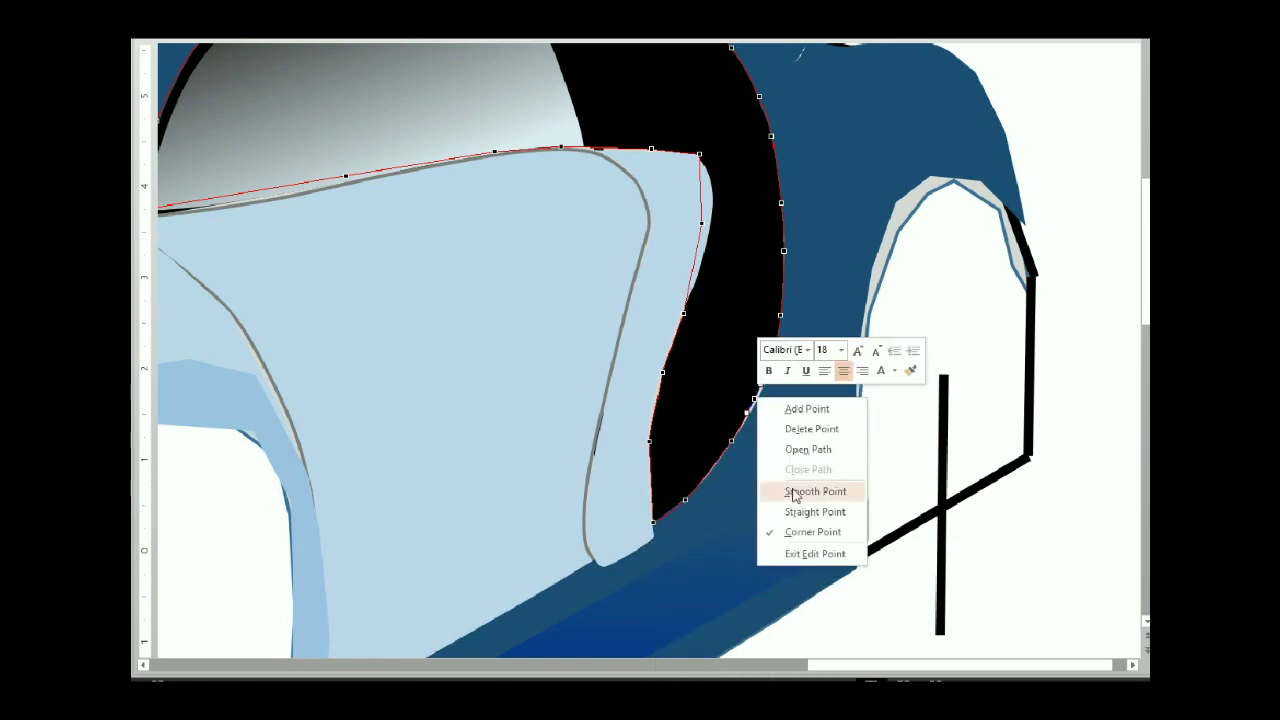
left_click(793, 492)
right_click(773, 355)
right_click(780, 315)
left_click(815, 409)
right_click(685, 499)
key("Escape")
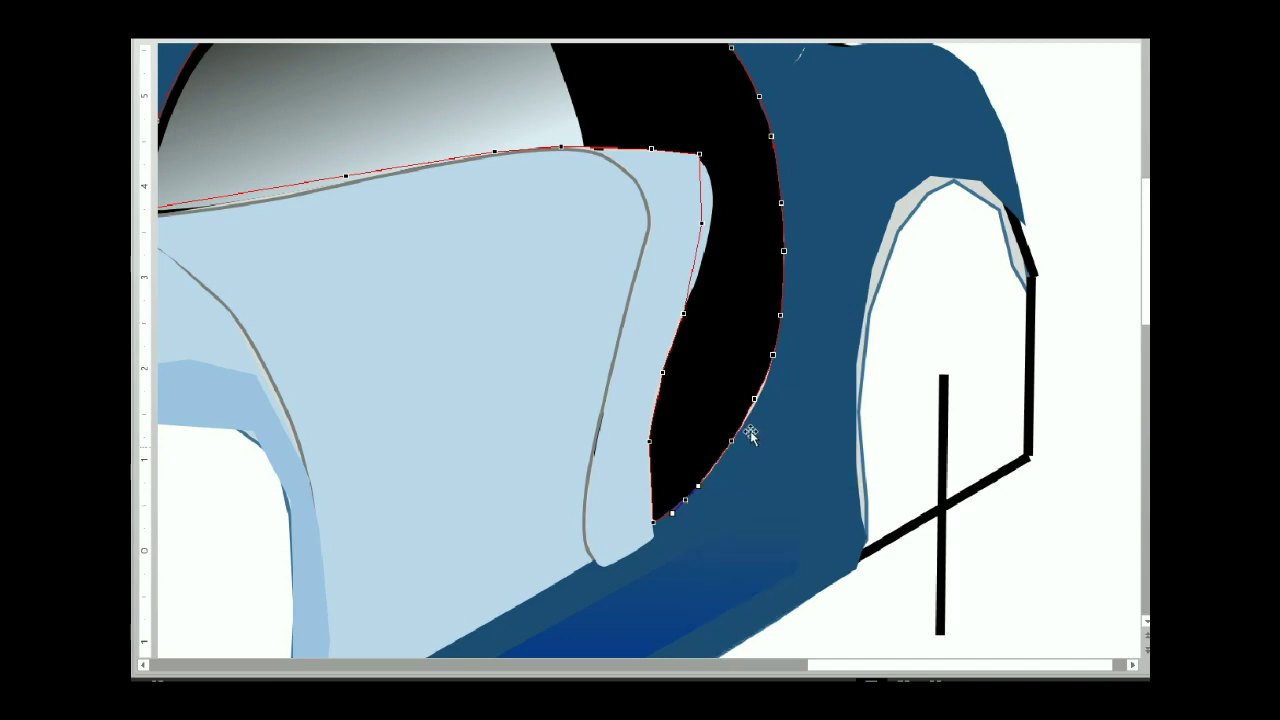
right_click(793, 333)
key("Escape")
Re-enter Edit Points on the black window and slide a right-edge point down the curve
left_click(625, 540)
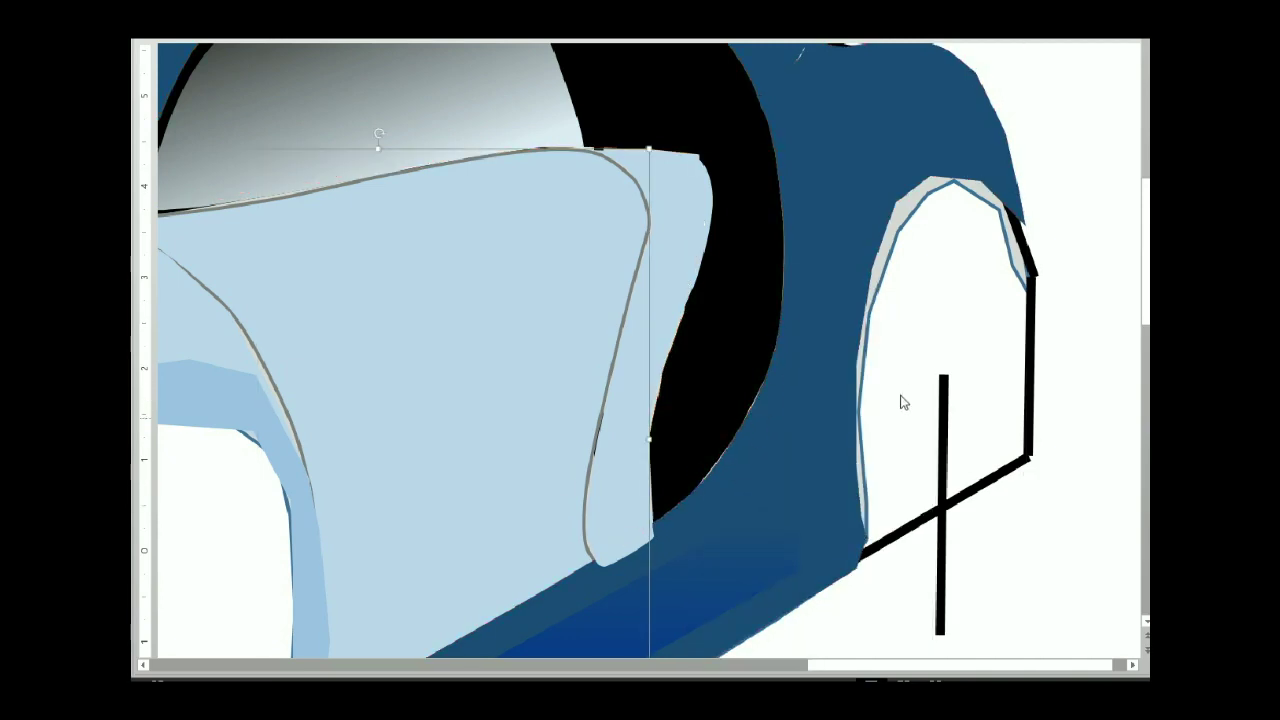
left_click(743, 338)
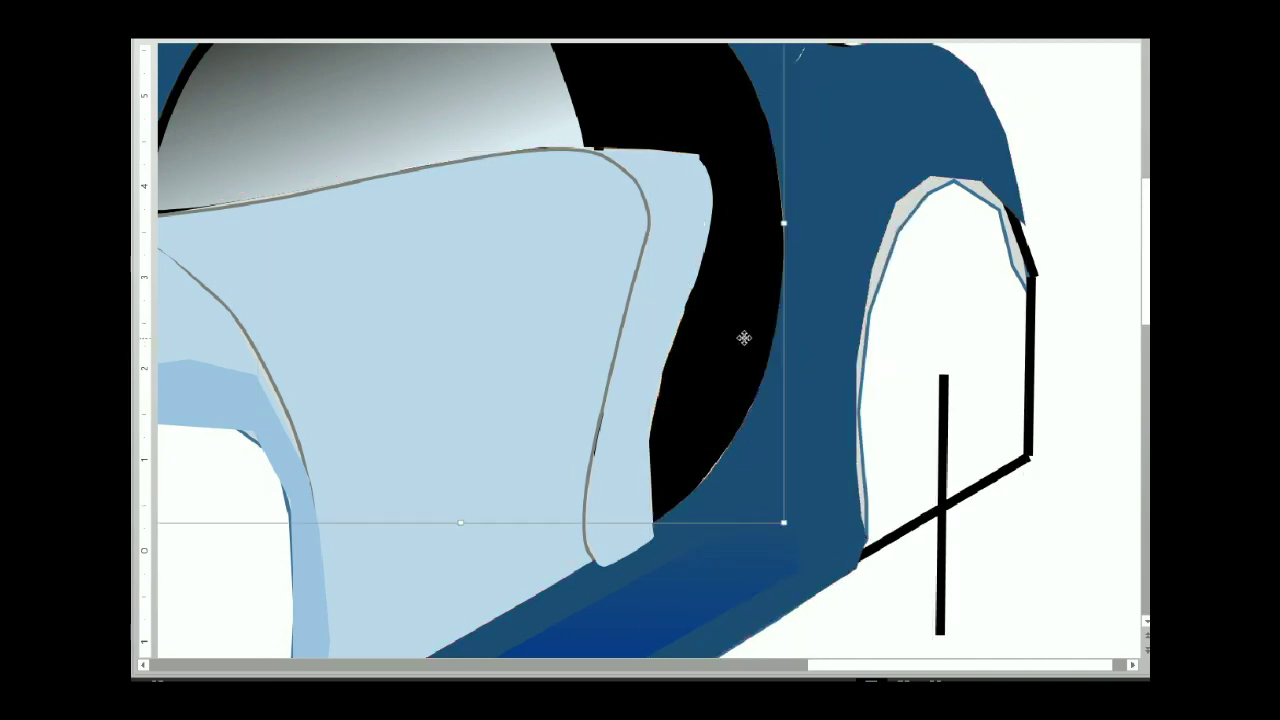
right_click(780, 317)
key("e")
left_click_drag(766, 357, 752, 401)
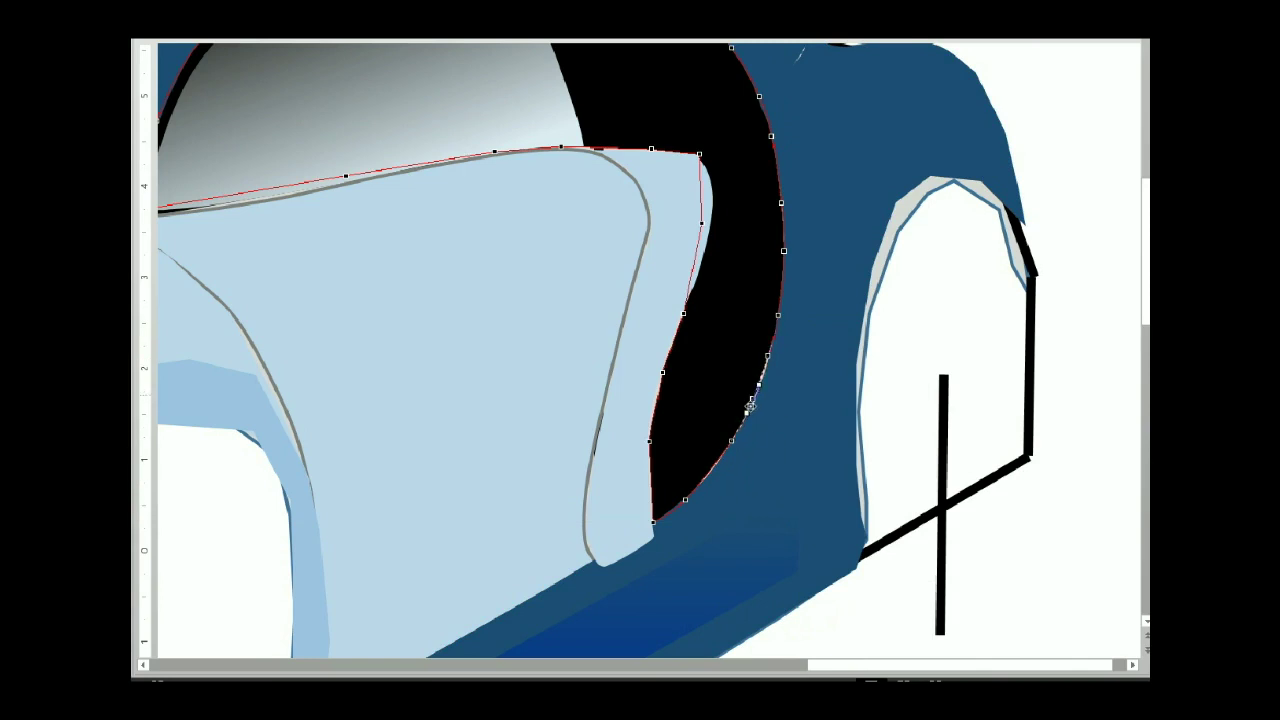
left_click(684, 498)
Edit the dark-blue fender's points, moving an edge point up to meet the window
left_click(800, 345)
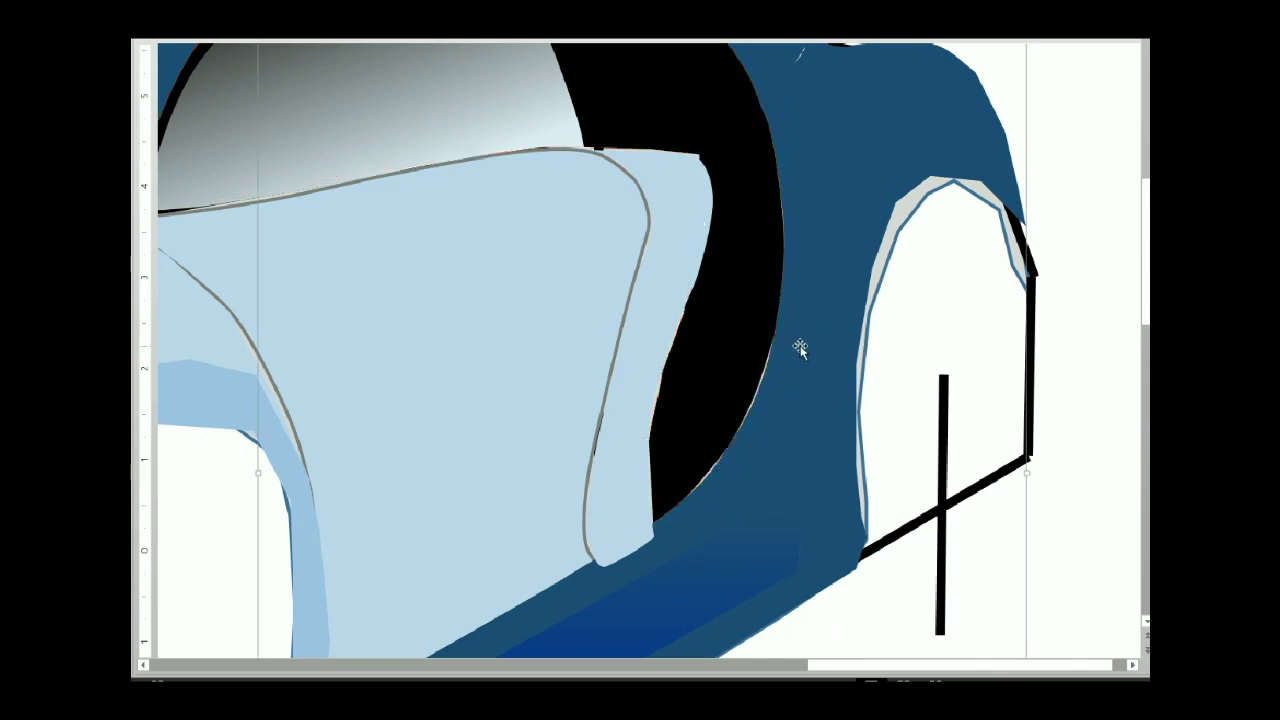
right_click(800, 345)
key("e")
left_click_drag(695, 489, 728, 446)
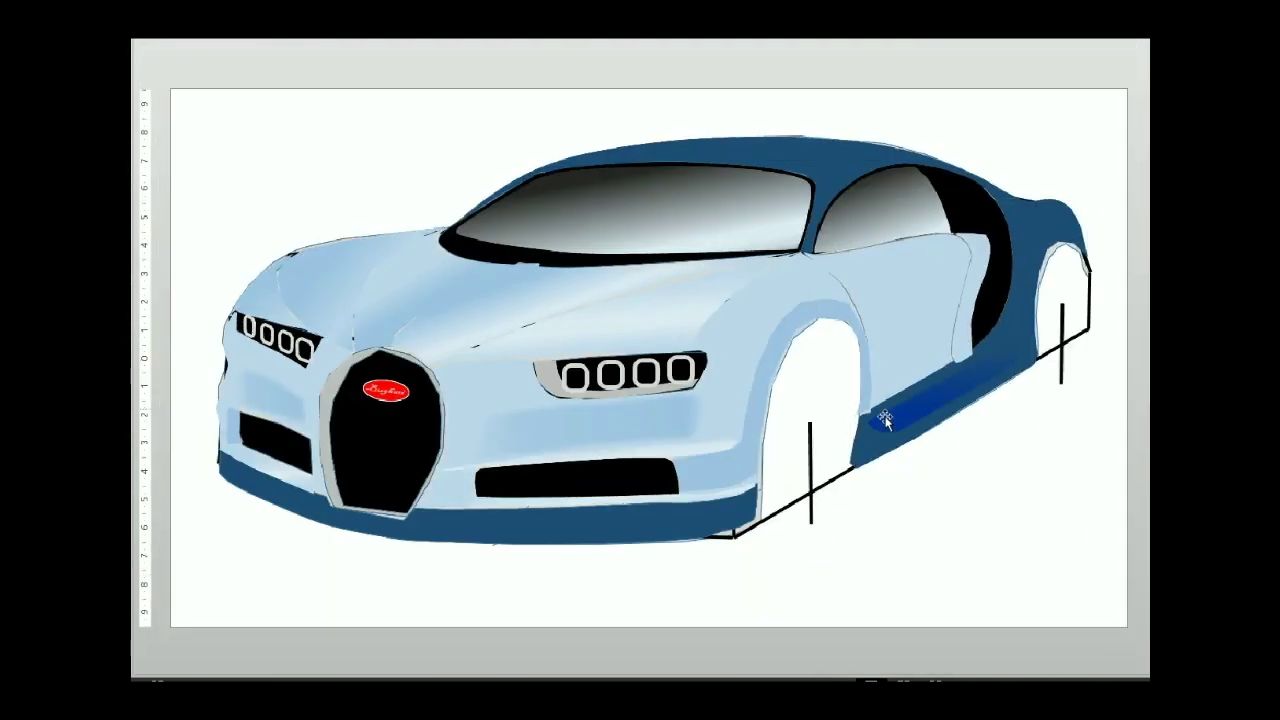
Adjust the light-blue side panel's top-left curve handle and make a top vertex straight
left_click(960, 250)
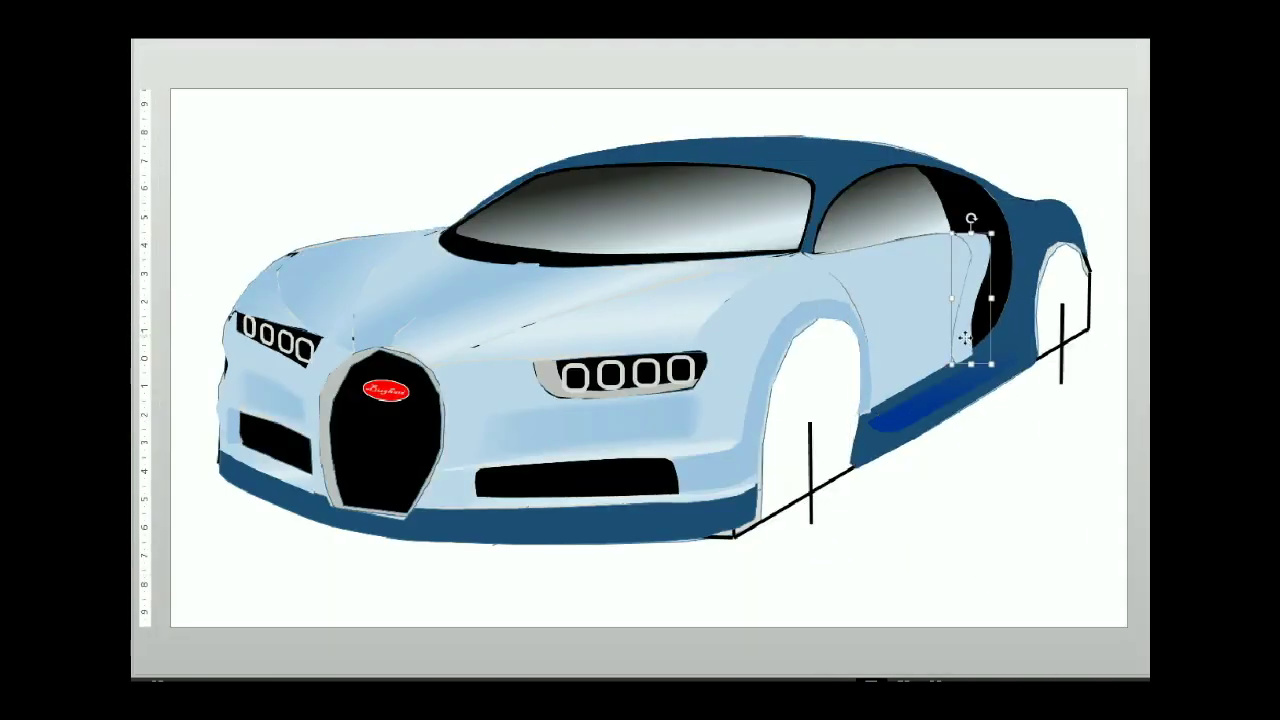
scroll(670, 243, "up", 5)
right_click(683, 357)
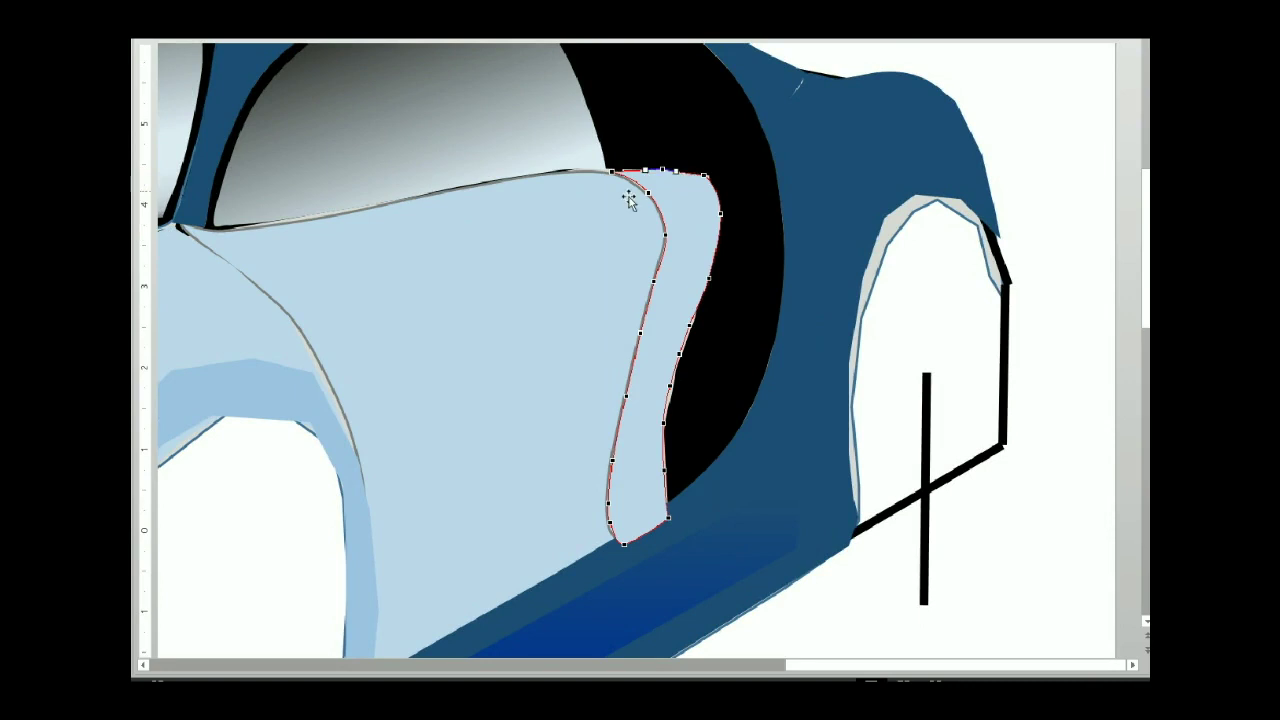
left_click(600, 168)
left_click(599, 169)
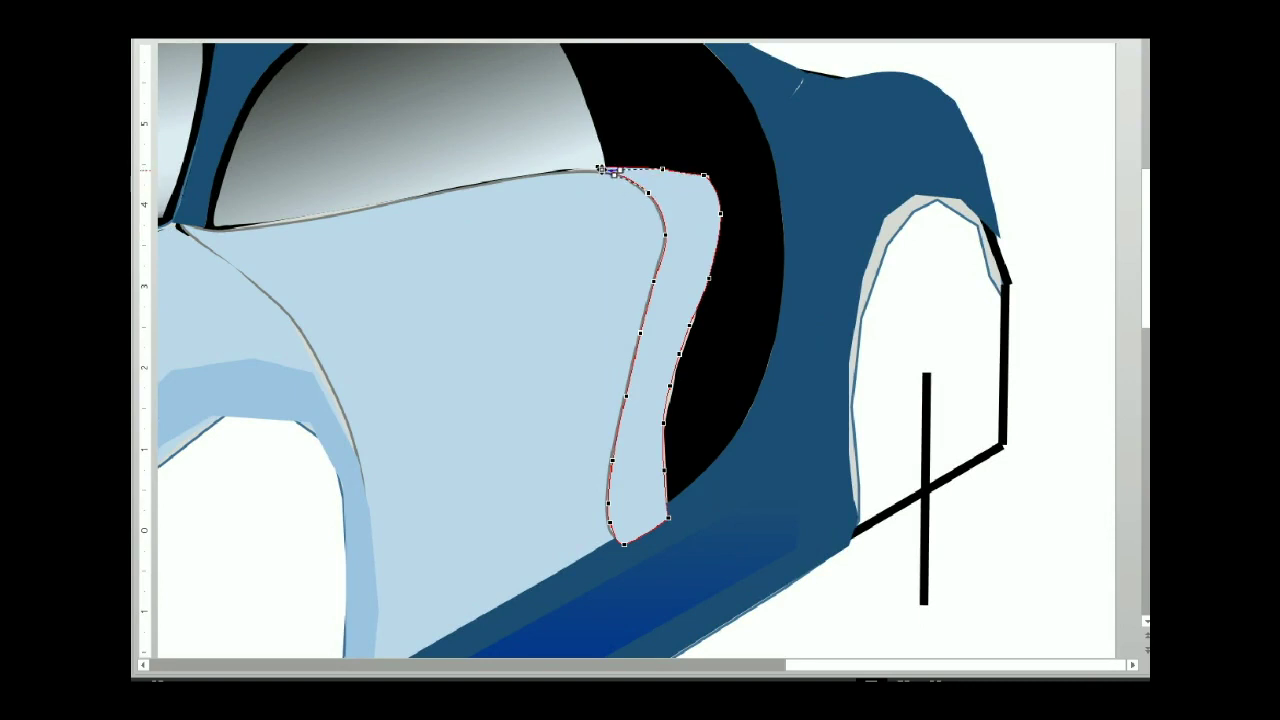
left_click_drag(601, 168, 606, 163)
right_click(697, 167)
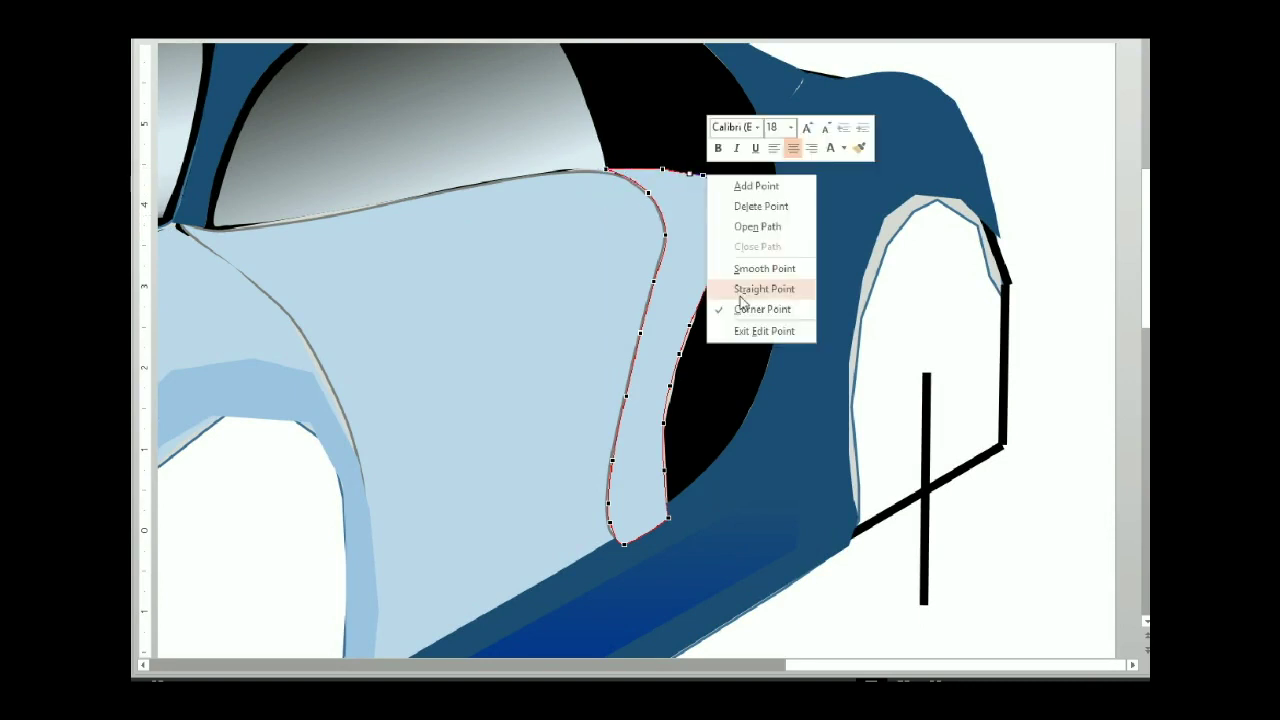
left_click(766, 285)
Make the light-blue panel's right edge segment straight
right_click(713, 206)
left_click(709, 278)
right_click(690, 322)
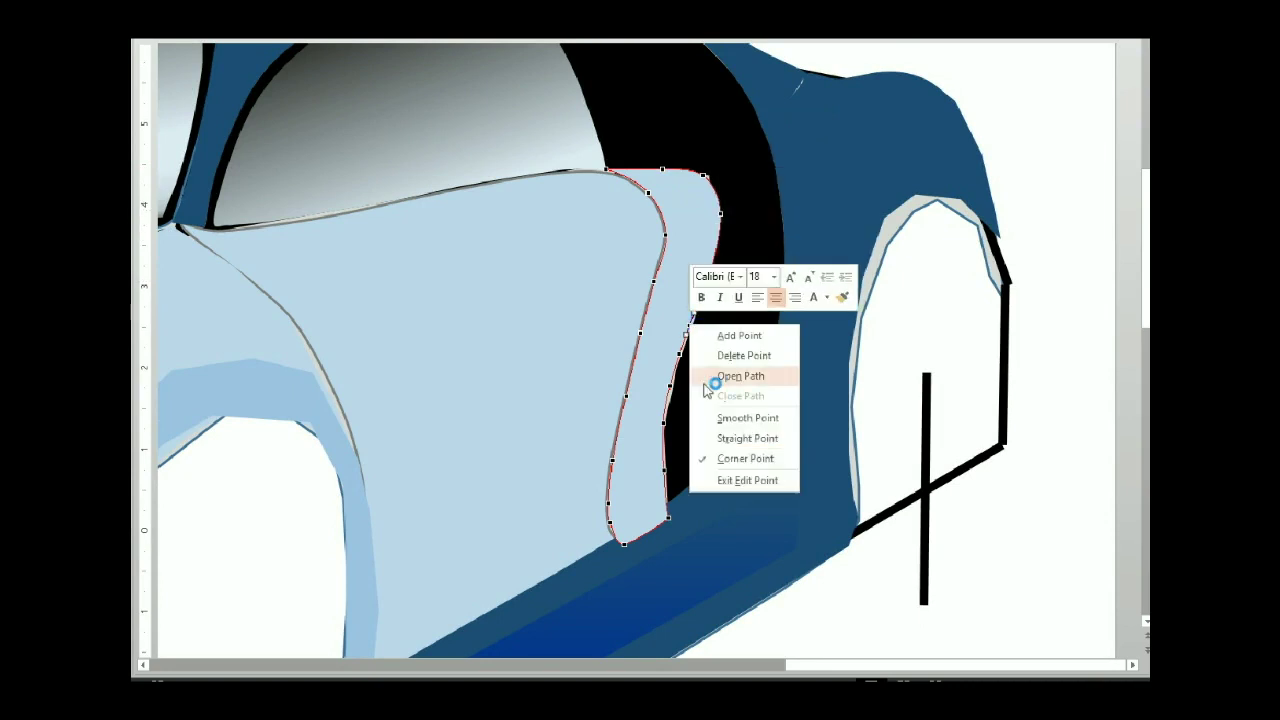
right_click(680, 350)
right_click(670, 383)
right_click(665, 420)
left_click(731, 513)
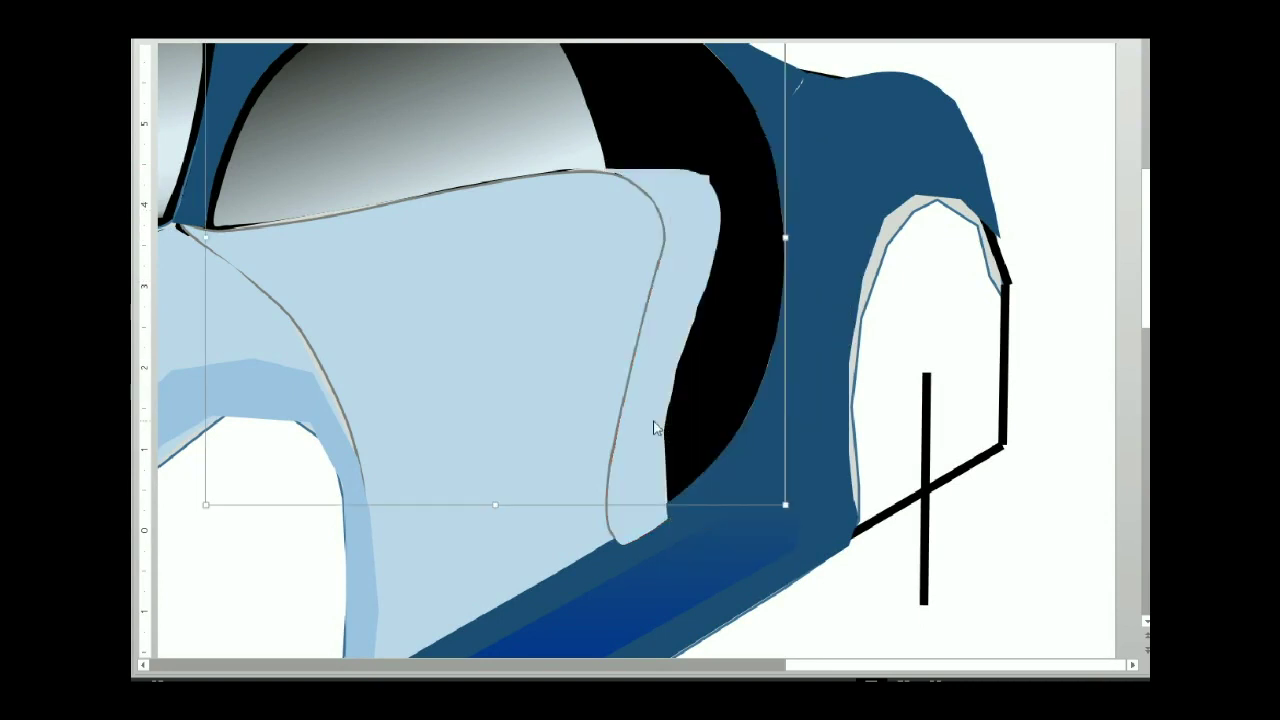
Edit the black shape's points, curving its right edge beside the door panel
right_click(693, 387)
key("e")
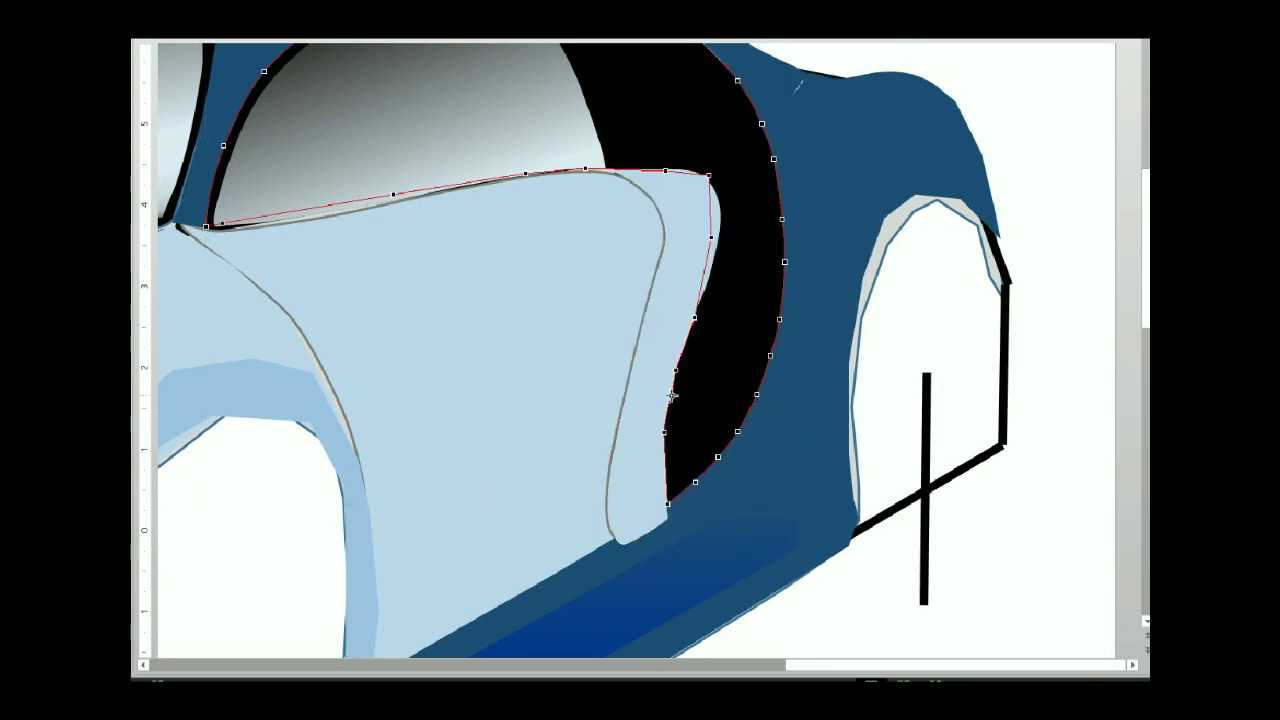
left_click_drag(711, 238, 721, 237)
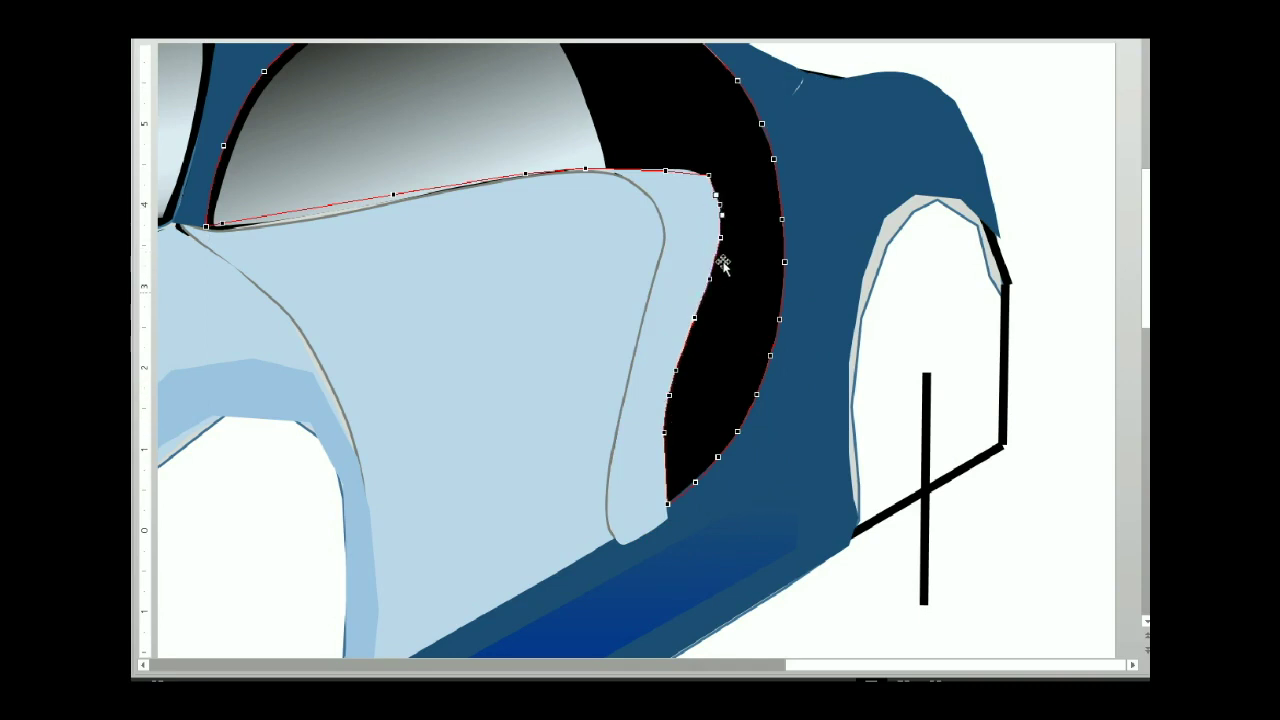
right_click(716, 229)
right_click(706, 172)
right_click(664, 172)
key("Escape")
left_click(524, 173)
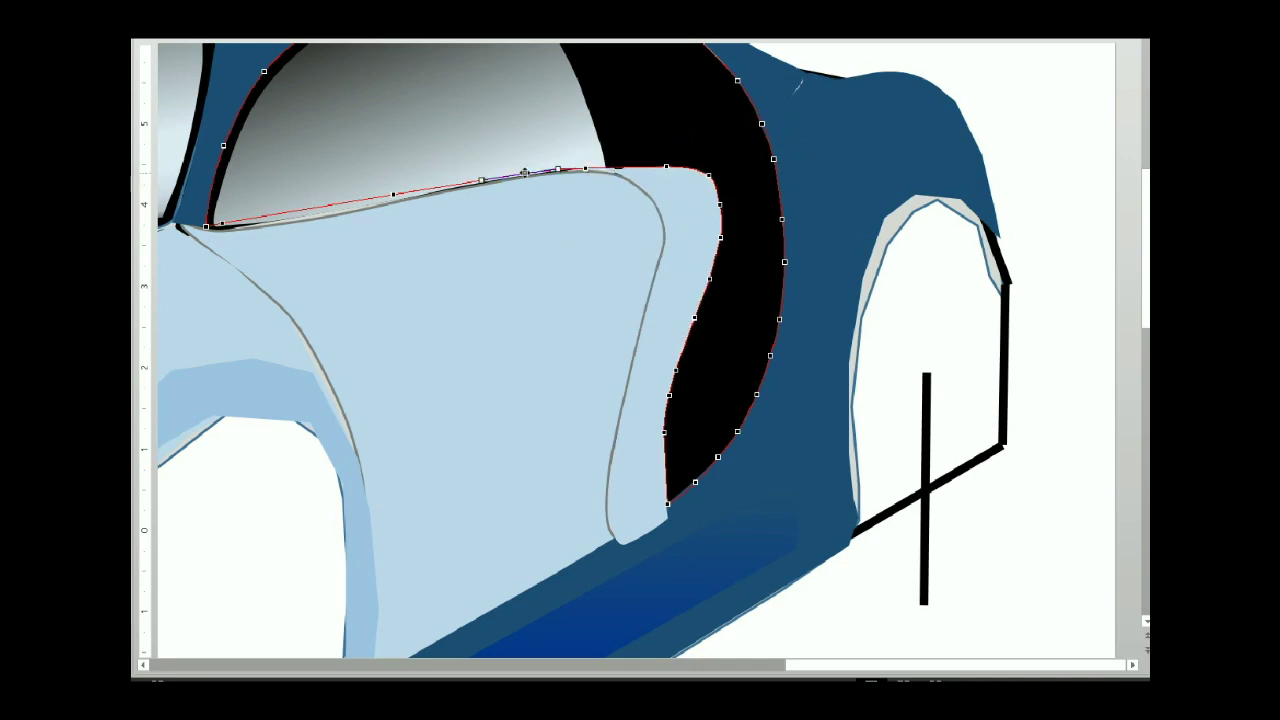
Add a point on the black shape's top edge, delete an extra one, and change the left-end point type
right_click(390, 195)
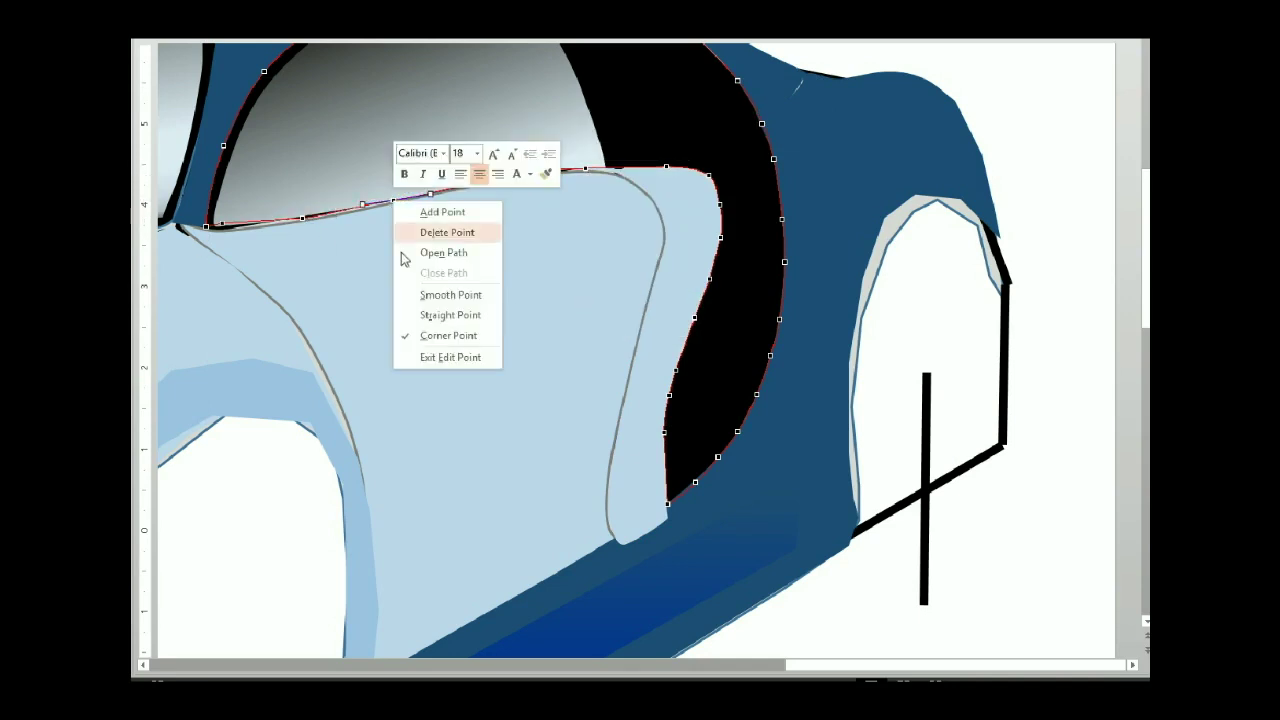
left_click(430, 209)
right_click(525, 172)
left_click(560, 203)
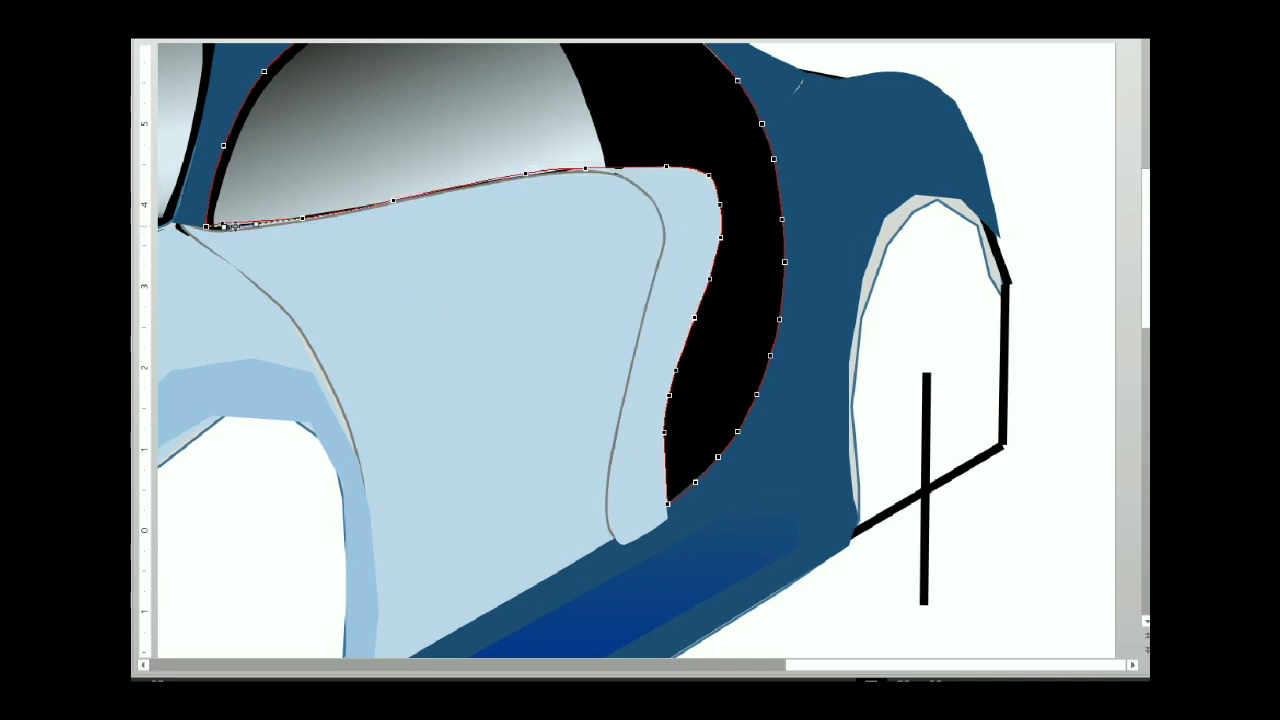
right_click(205, 225)
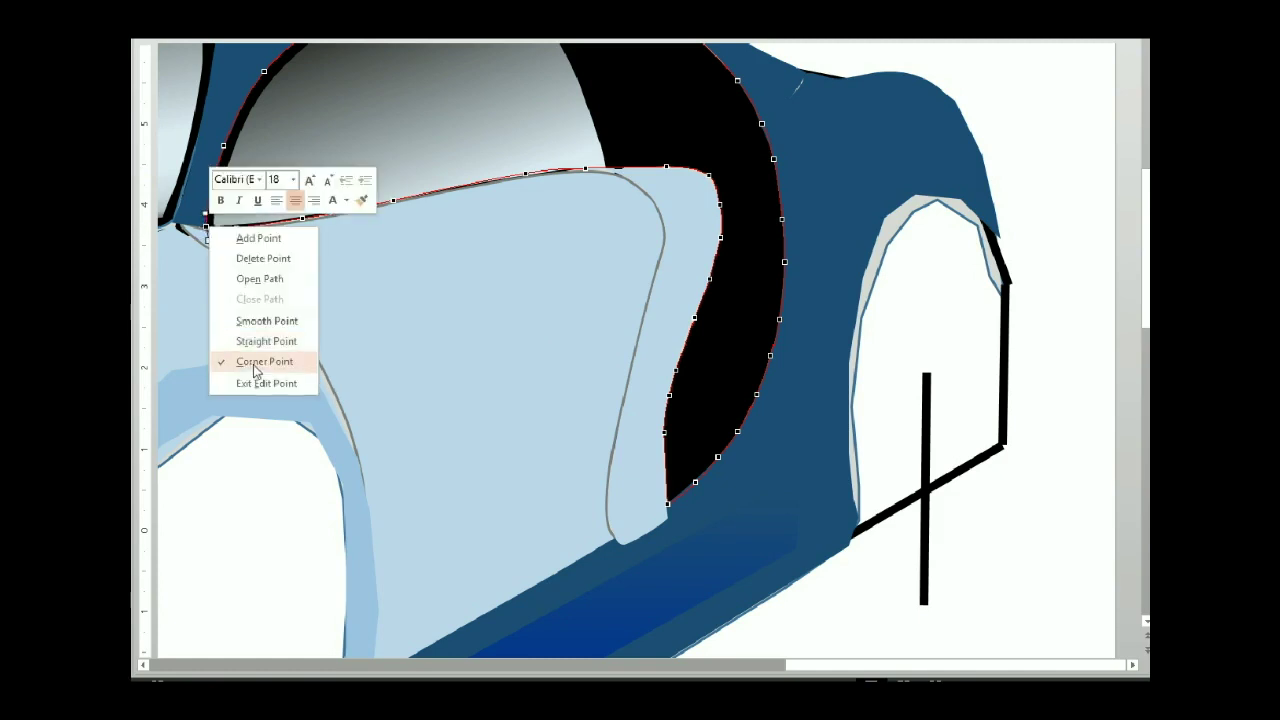
left_click(262, 365)
Bulge the black shape's right edge outward and refine its lower-right curve points
scroll(235, 330, "up", 3)
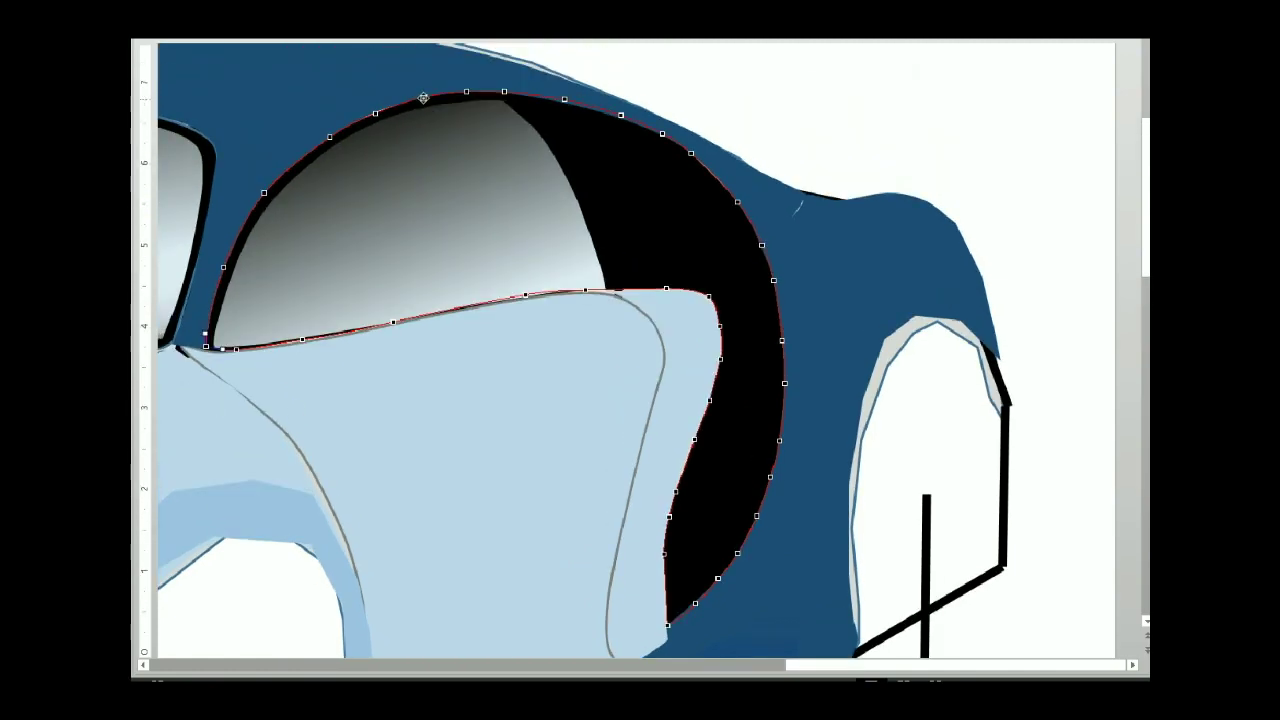
left_click(224, 272)
mouse_move(784, 397)
left_mouse_down()
mouse_move(764, 243)
mouse_move(692, 162)
left_mouse_up()
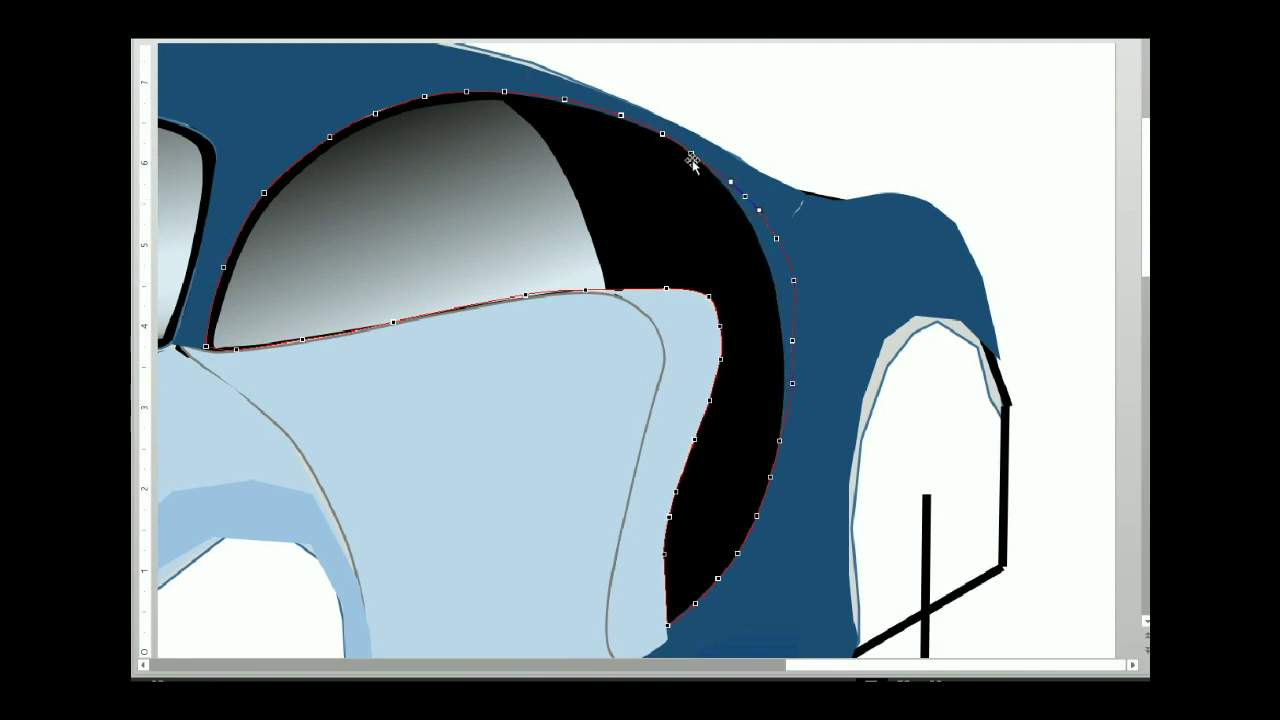
right_click(787, 403)
left_click(794, 401)
right_click(781, 440)
left_click(805, 452)
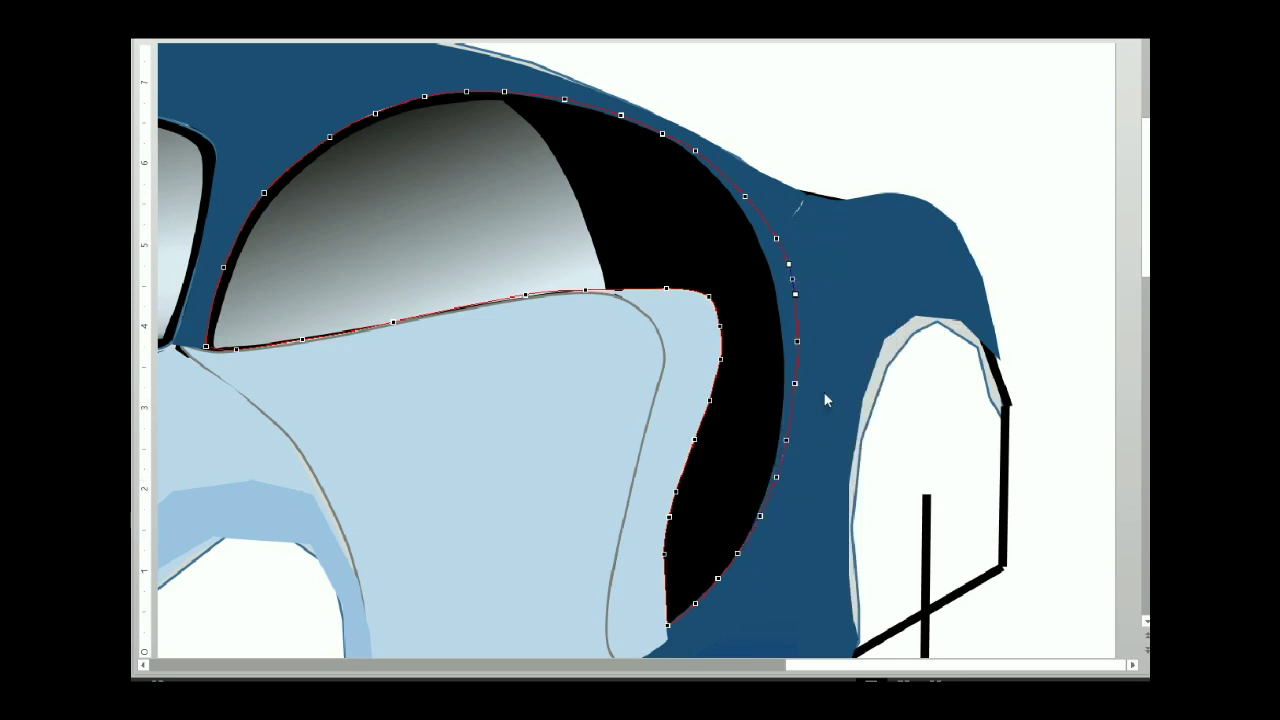
Reshape the dark-blue rear fender's lower-left curve
mouse_move(826, 400)
left_mouse_down()
mouse_move(829, 249)
mouse_move(781, 234)
left_mouse_up()
left_click(855, 291)
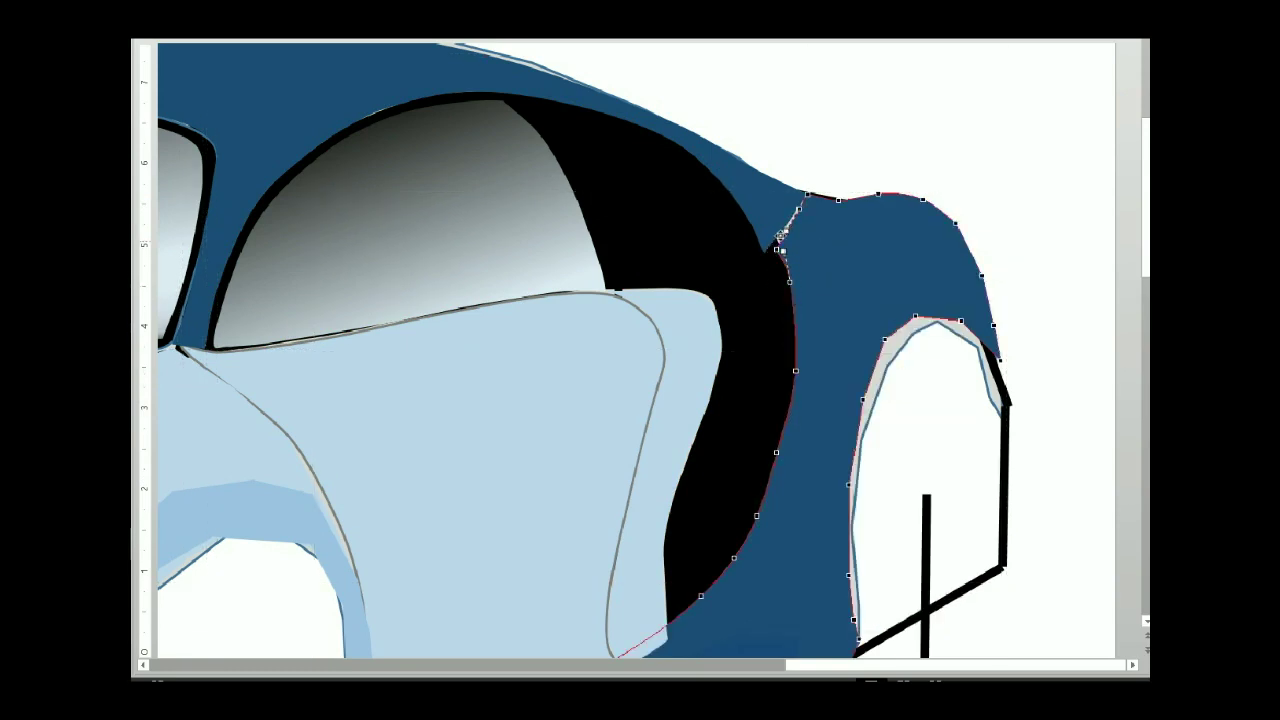
left_click_drag(780, 462, 760, 512)
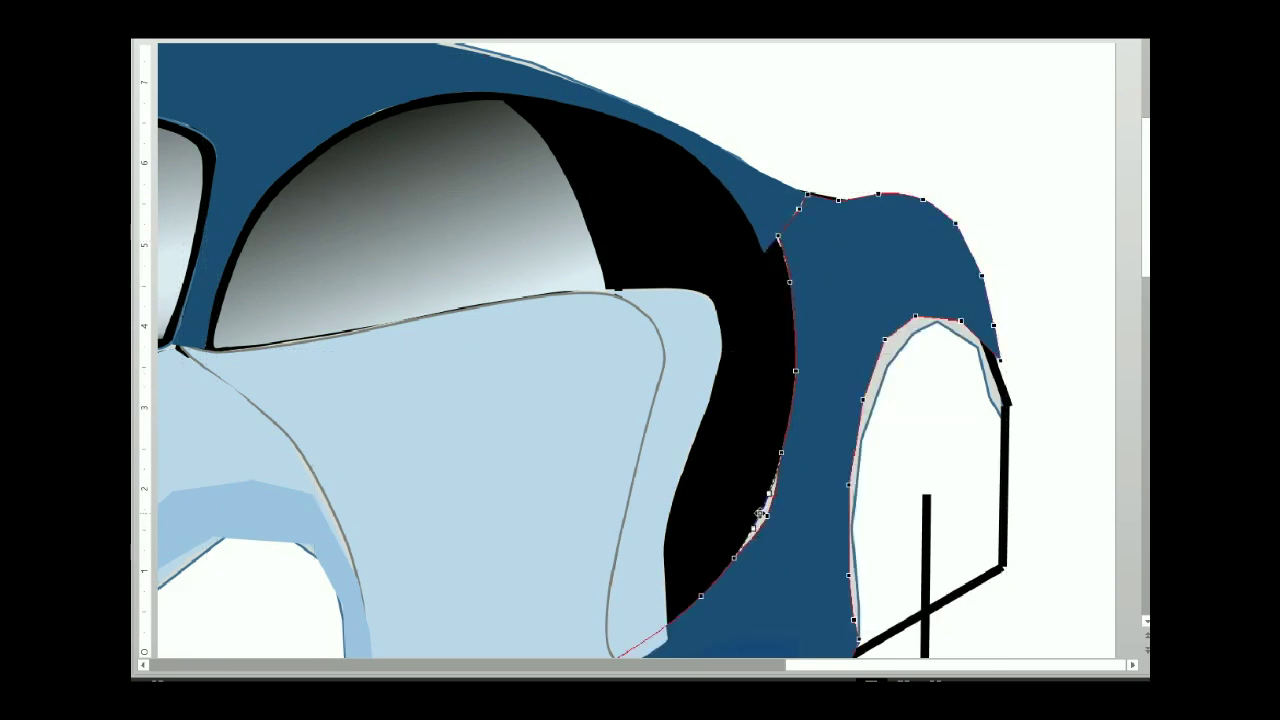
right_click(778, 237)
key("Escape")
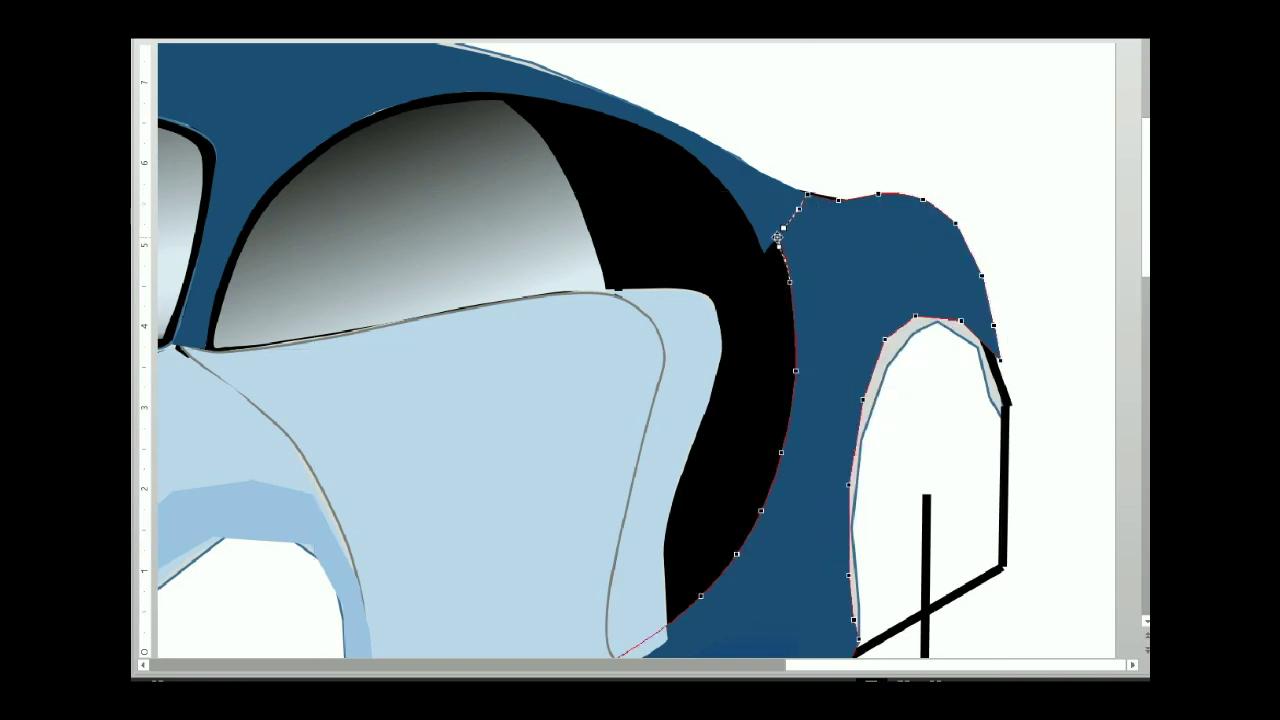
Shift the roof's top point right and change its point type
left_click(778, 237)
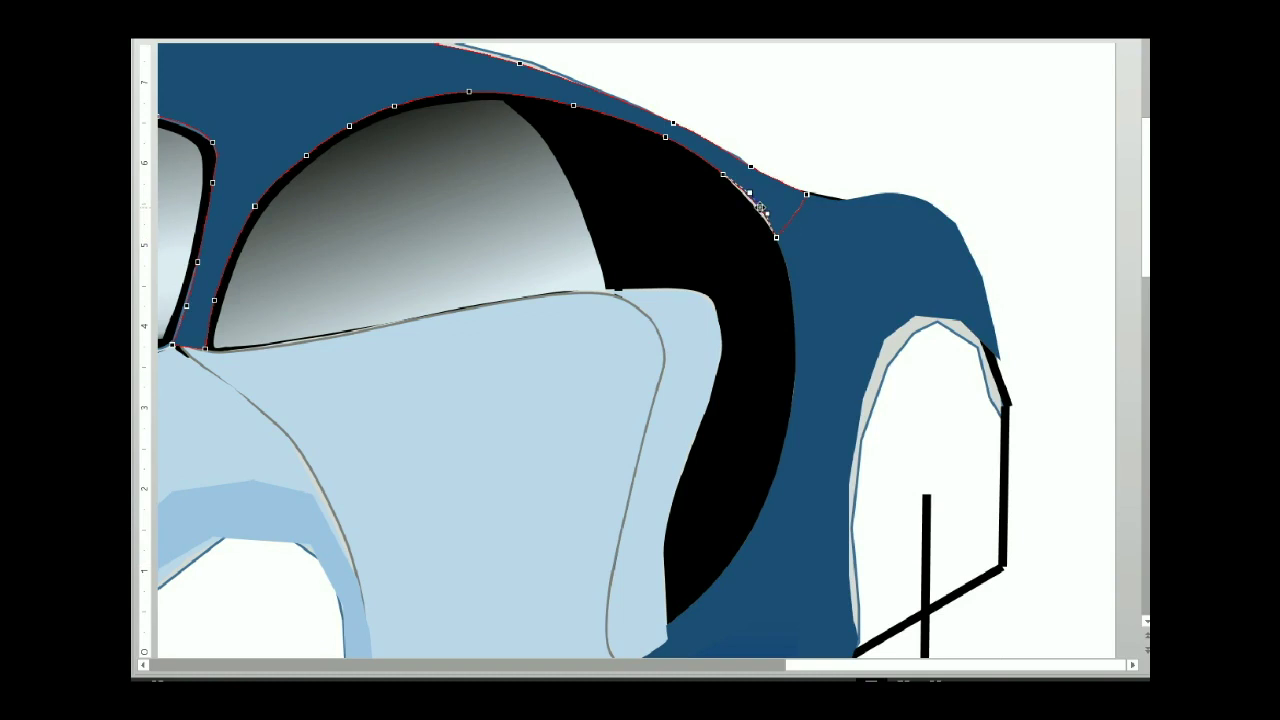
left_click_drag(469, 91, 495, 91)
right_click(524, 94)
left_click(545, 189)
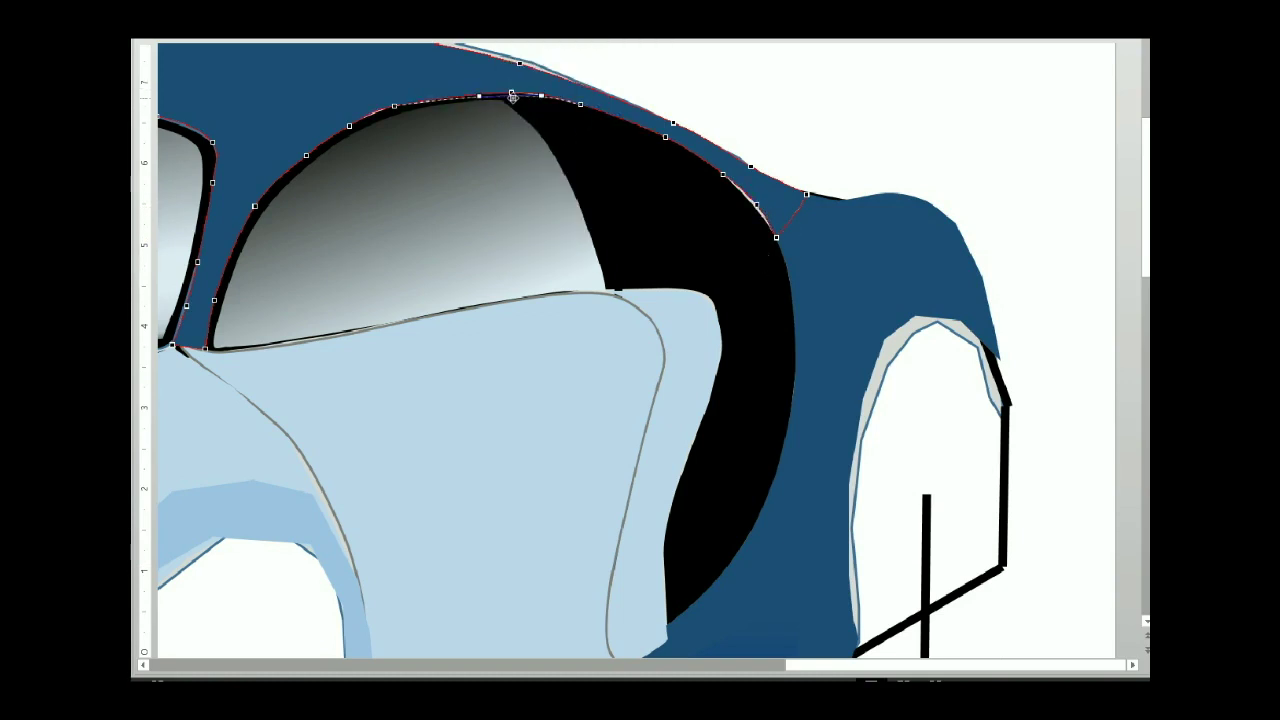
Show the black window-frame's edit points, copy the shape, and finish editing the roof outline
left_click(608, 178)
right_click(608, 178)
left_click(660, 300)
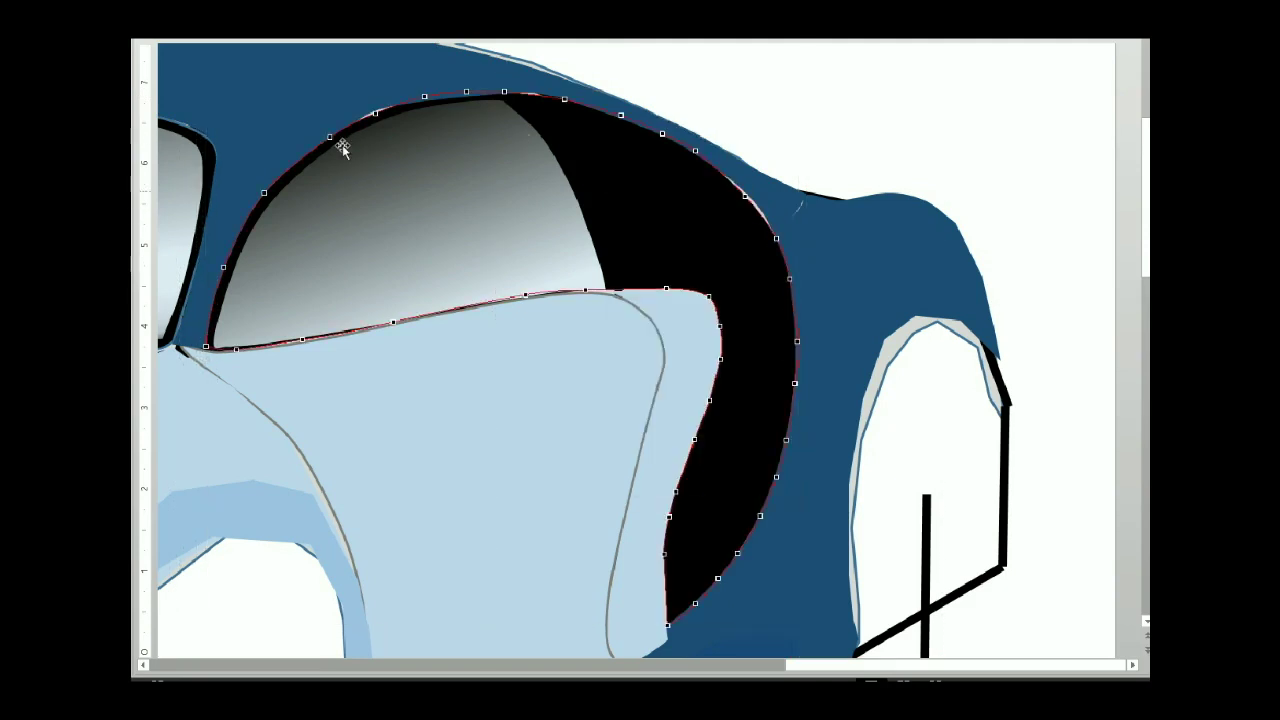
left_click(860, 150)
right_click(564, 151)
left_click(605, 184)
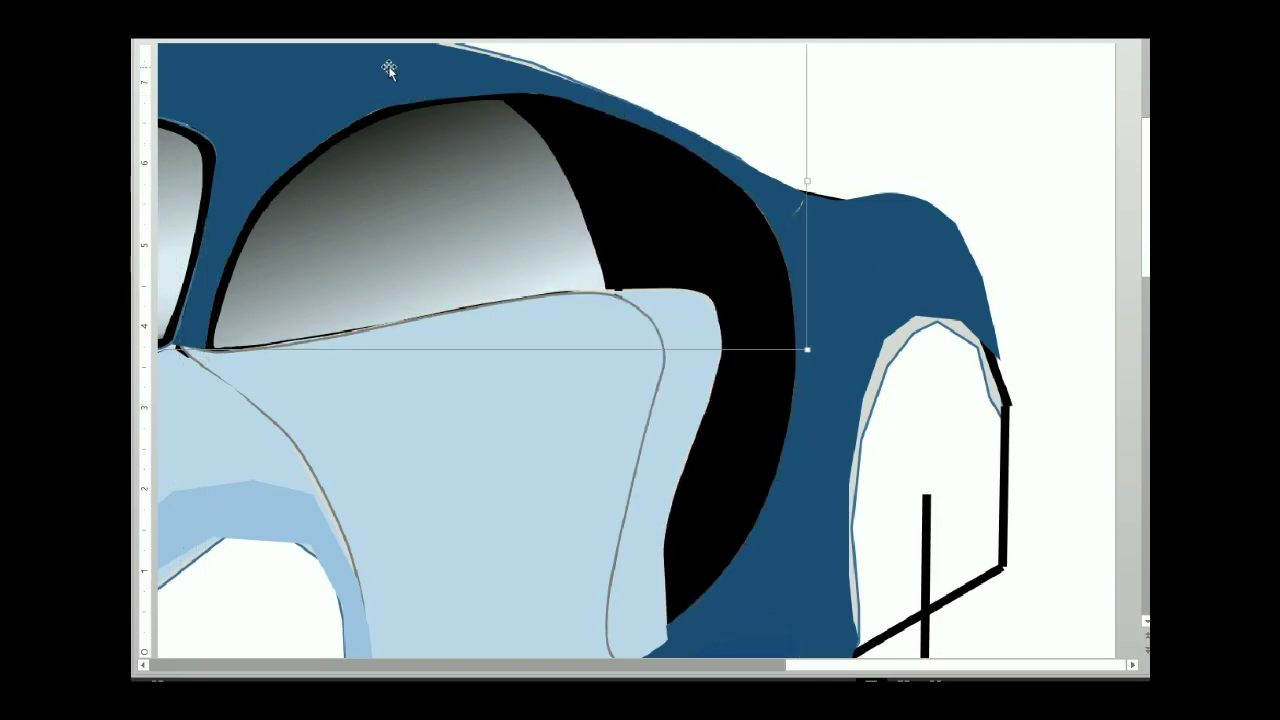
left_click(445, 105)
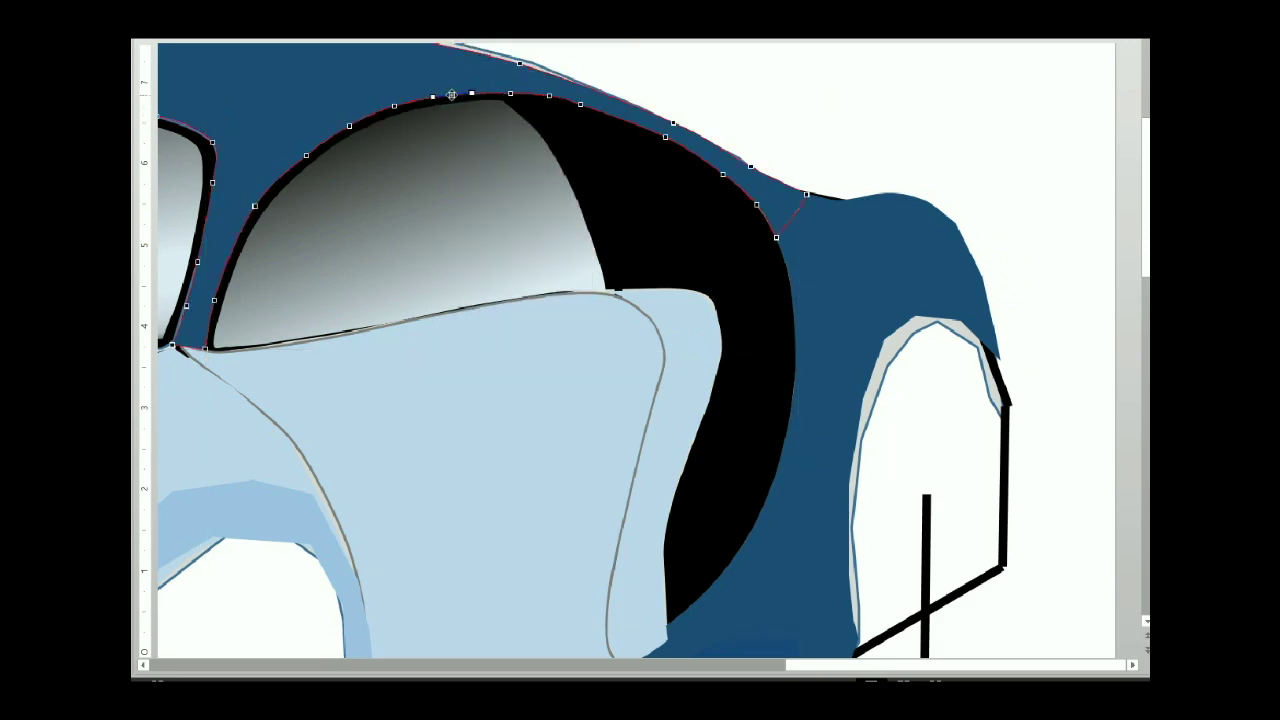
key("Escape")
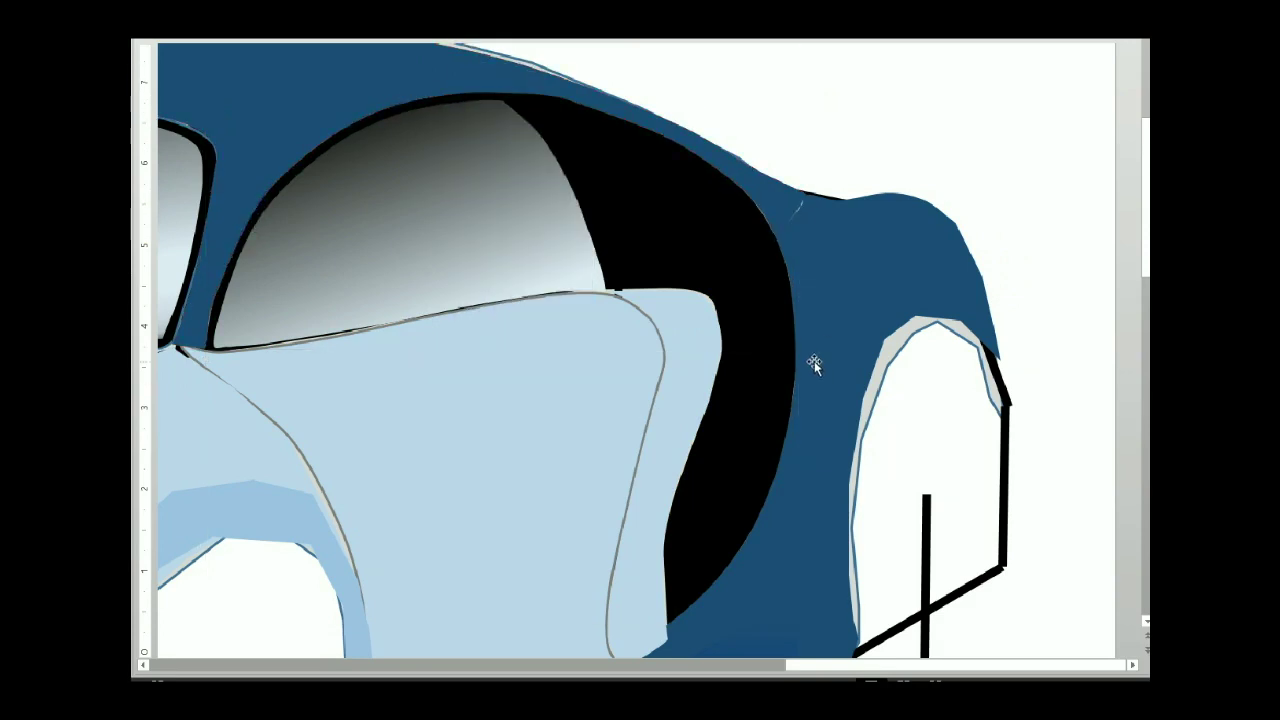
Select the right headlight, then put the door-edge shape into Edit Points and deselect it
scroll(843, 539, "down", 5)
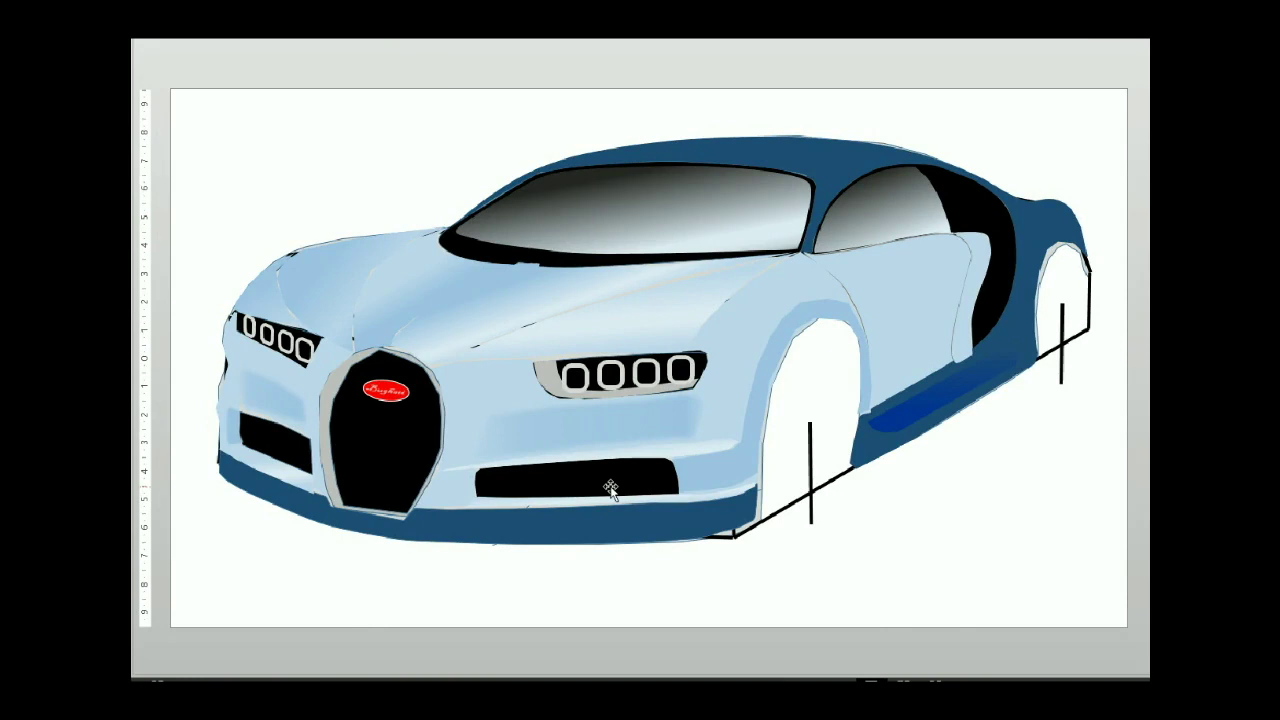
left_click(703, 360)
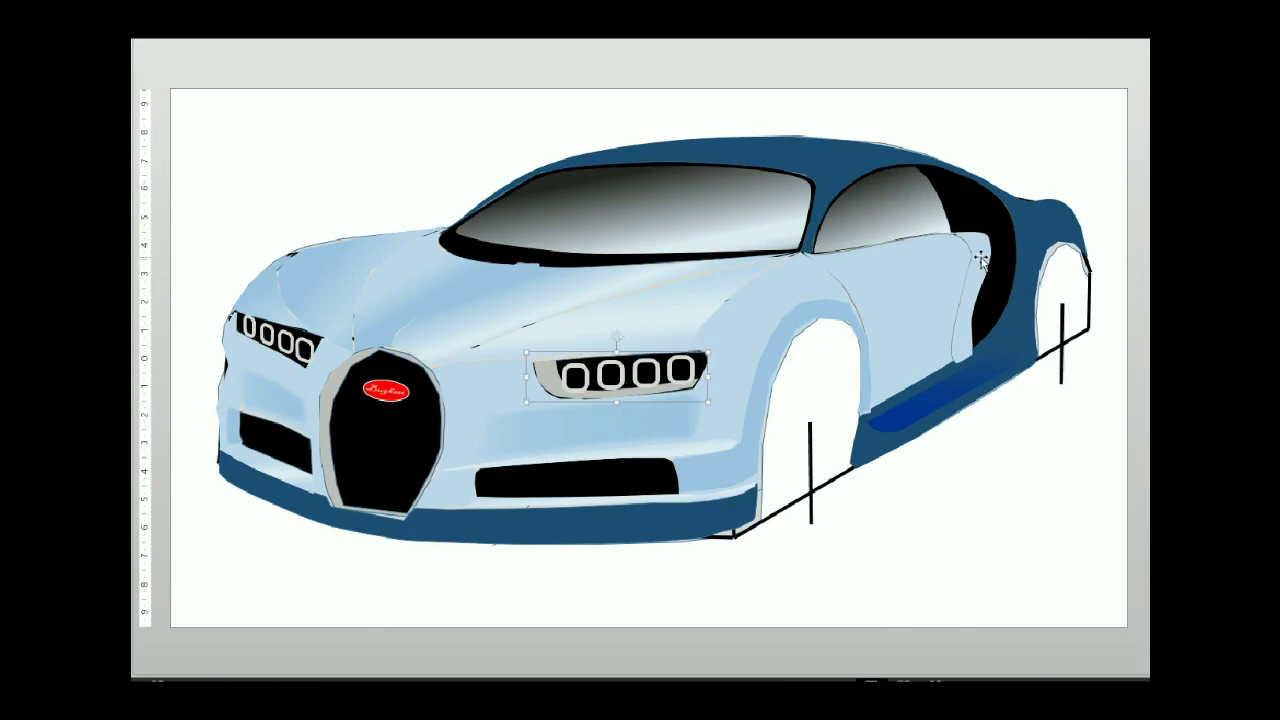
scroll(981, 258, "up", 3)
right_click(637, 540)
key("e")
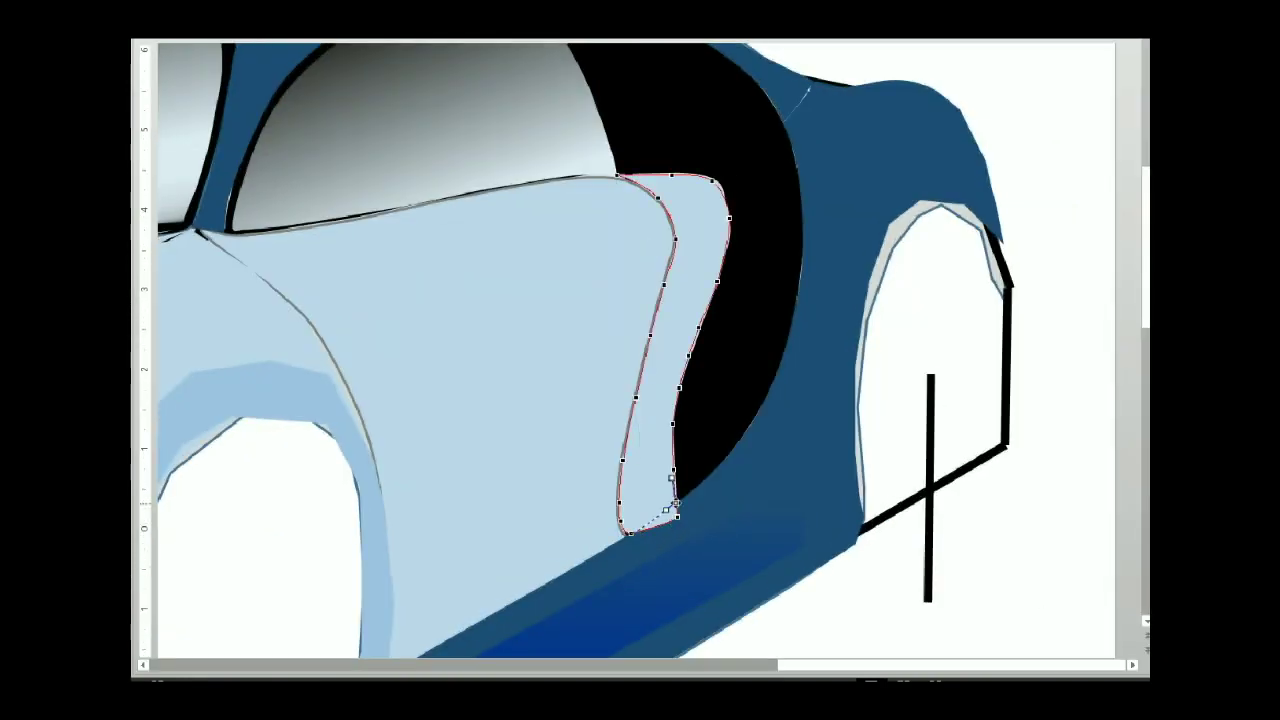
left_click(1085, 568)
On the light-blue door panel, delete a top-right point and round the top-left corner
right_click(714, 212)
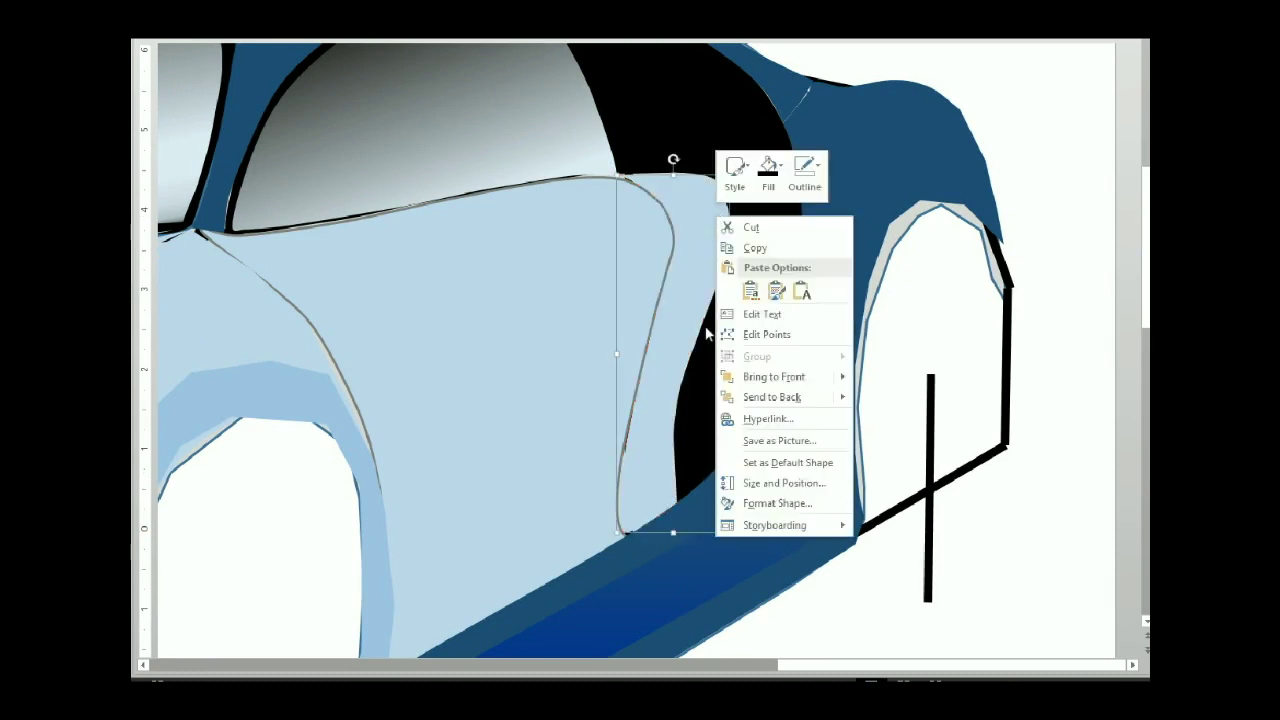
left_click(766, 331)
right_click(729, 214)
key("Escape")
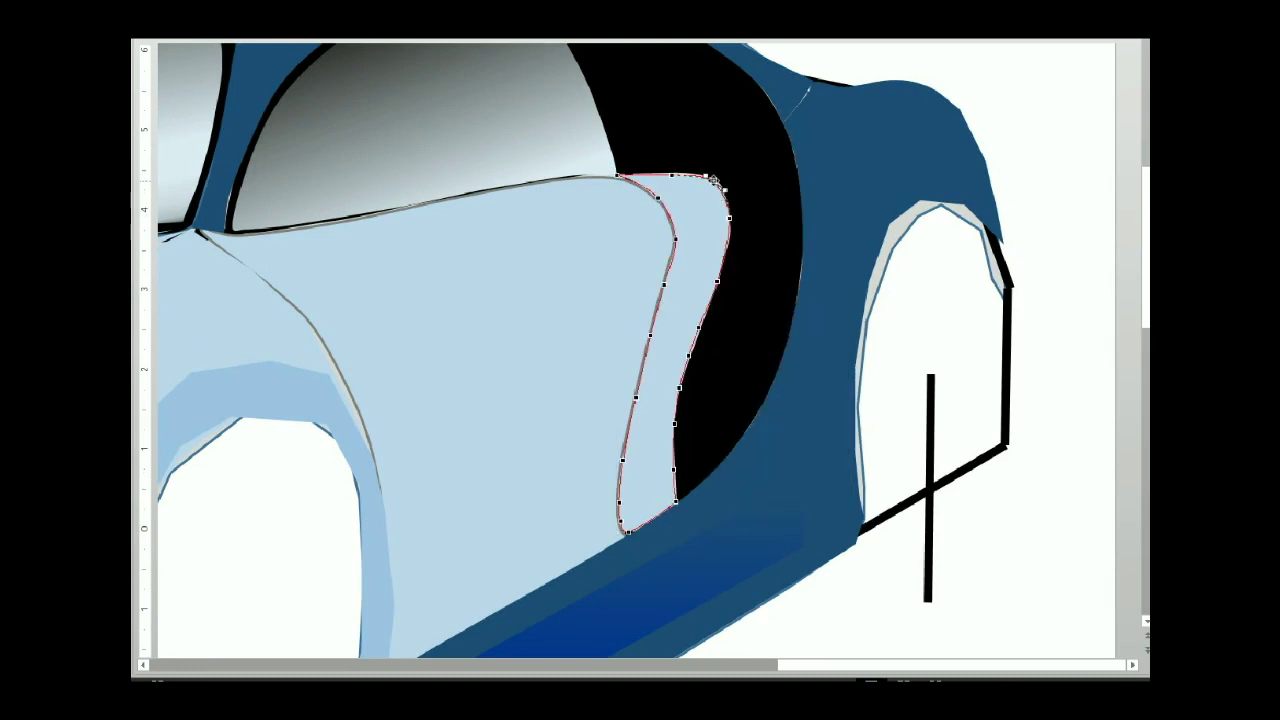
left_click(729, 217, "ctrl")
left_click(671, 175)
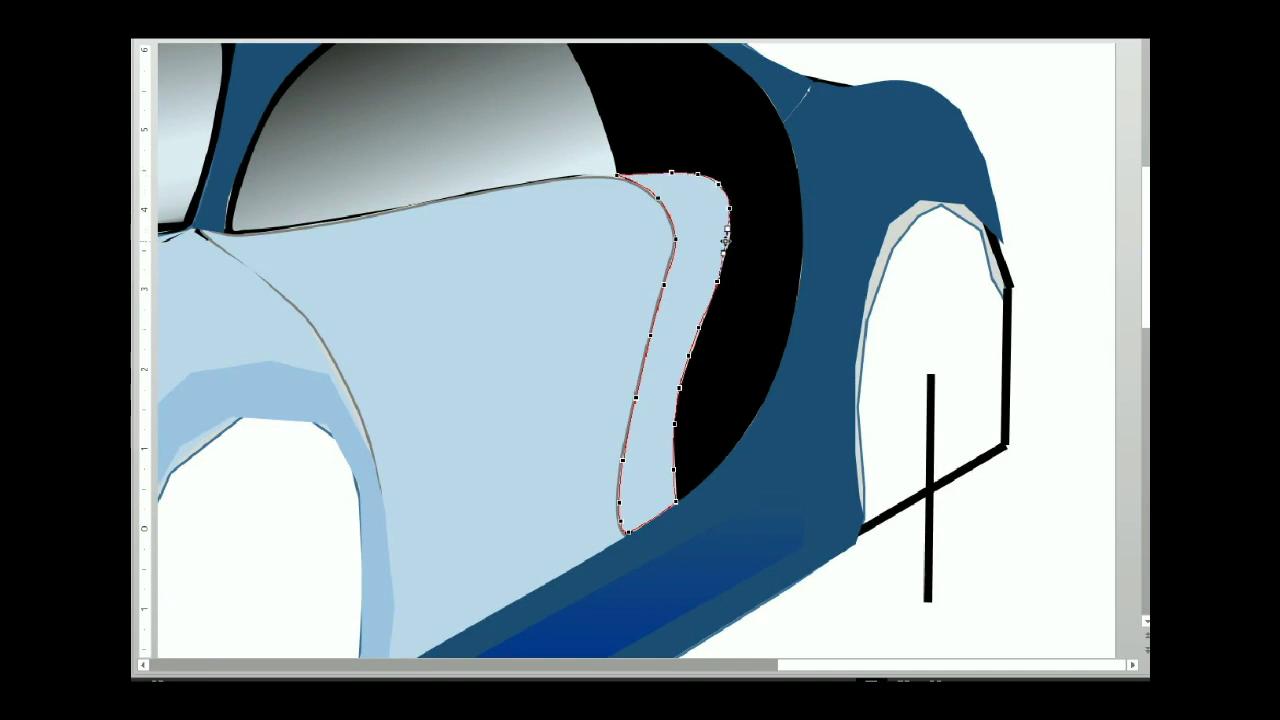
left_click(675, 520)
left_click(728, 237)
left_click_drag(618, 176, 608, 174)
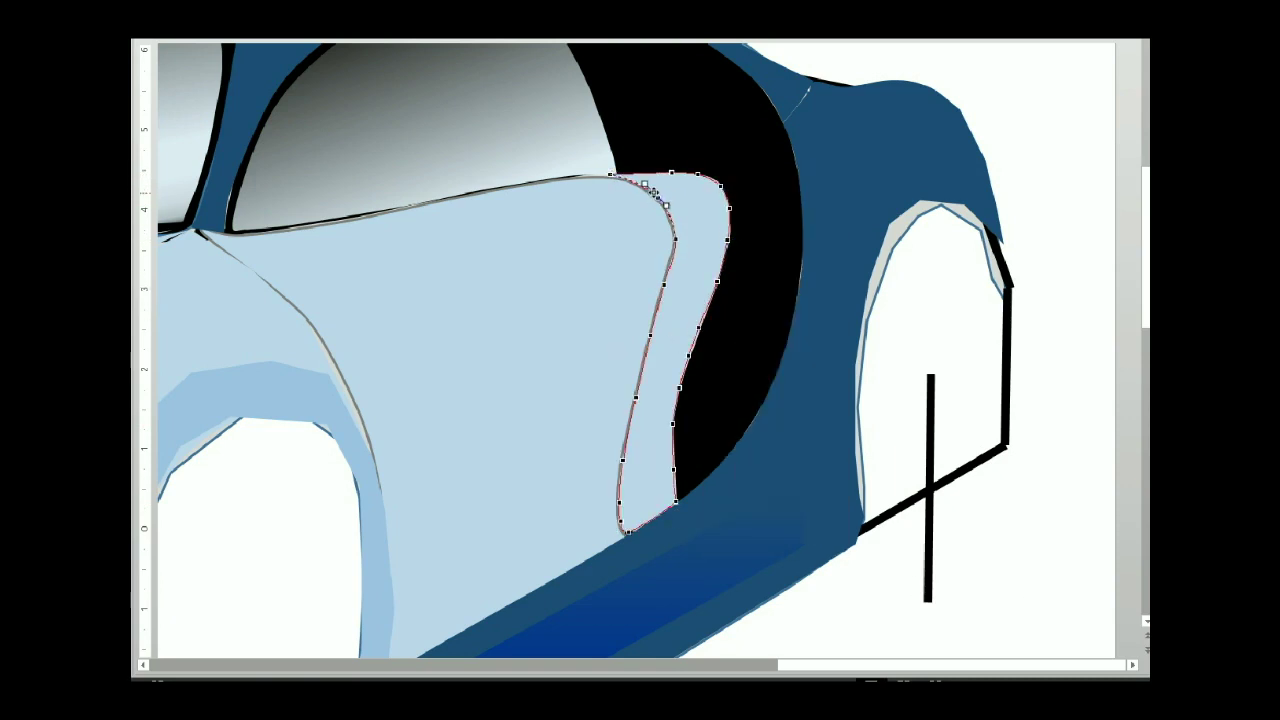
Make three points on the black window-surround shape Straight Points
left_click(556, 182)
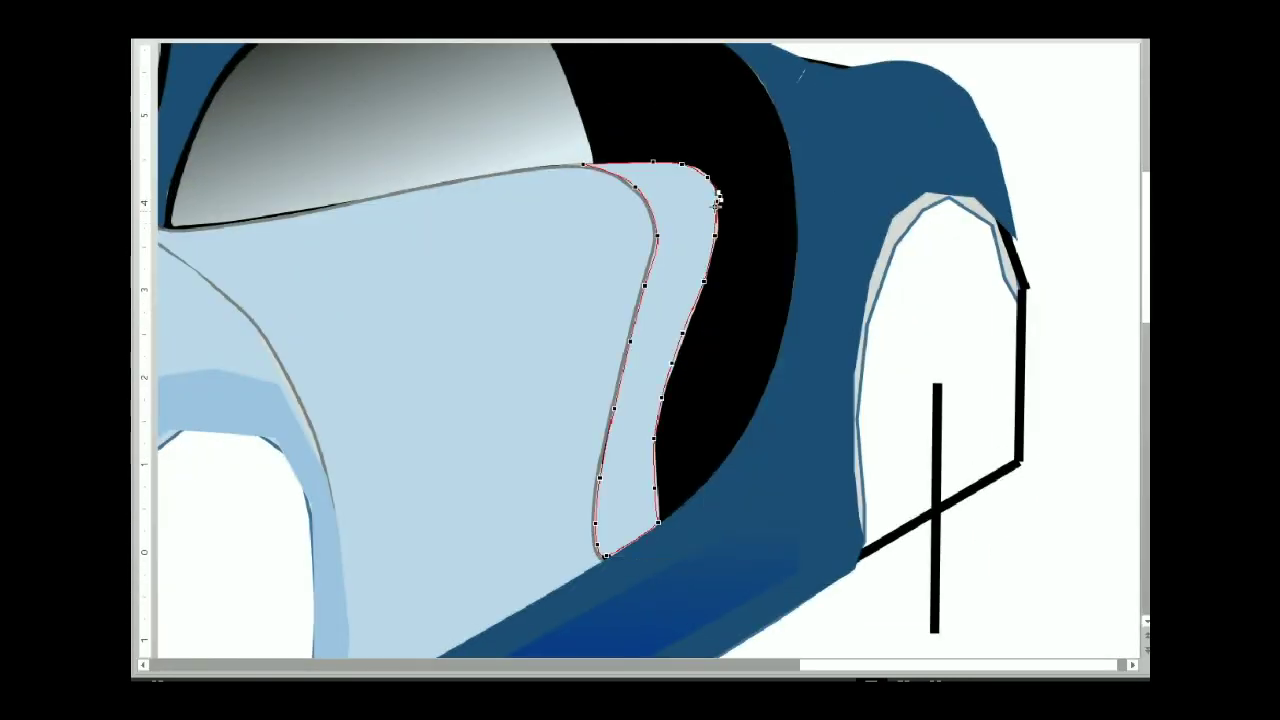
left_click(719, 201)
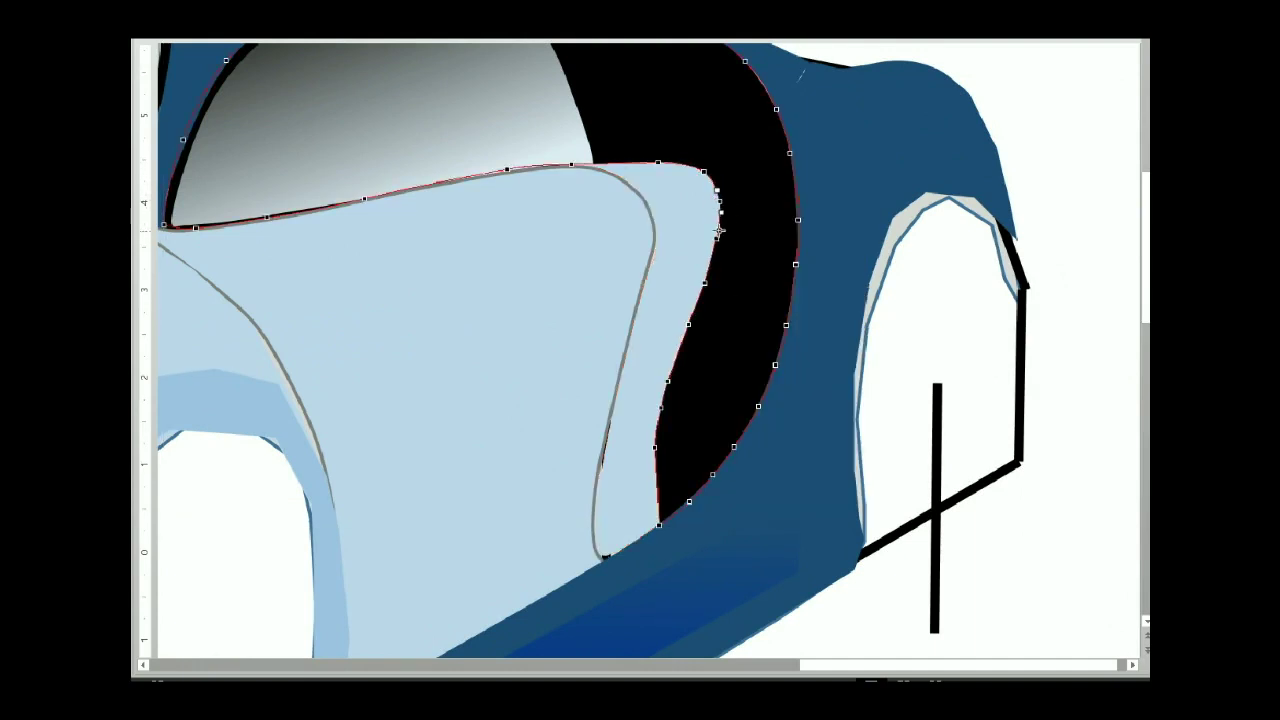
right_click(718, 198)
left_click(729, 314)
right_click(717, 240)
left_click(737, 343)
right_click(703, 168)
left_click(958, 250)
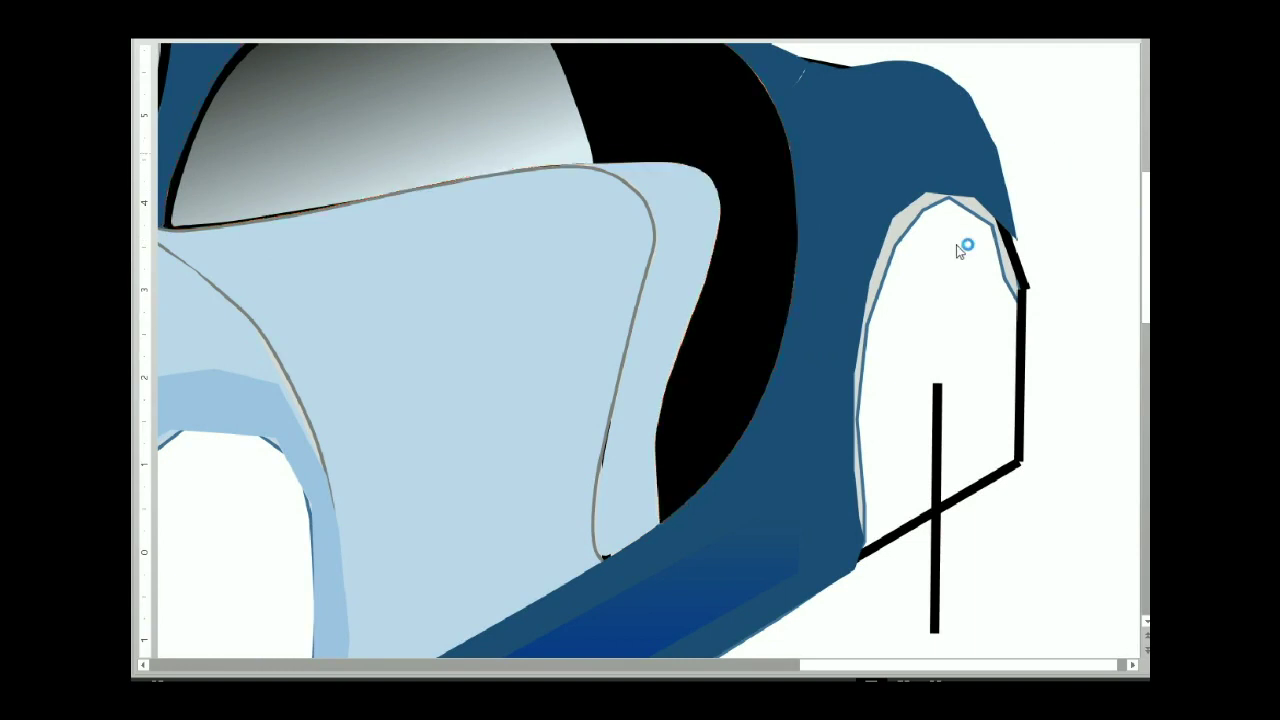
left_click(614, 514)
Raise the door panel's top point and finish editing its points
scroll(766, 545, "up", 1)
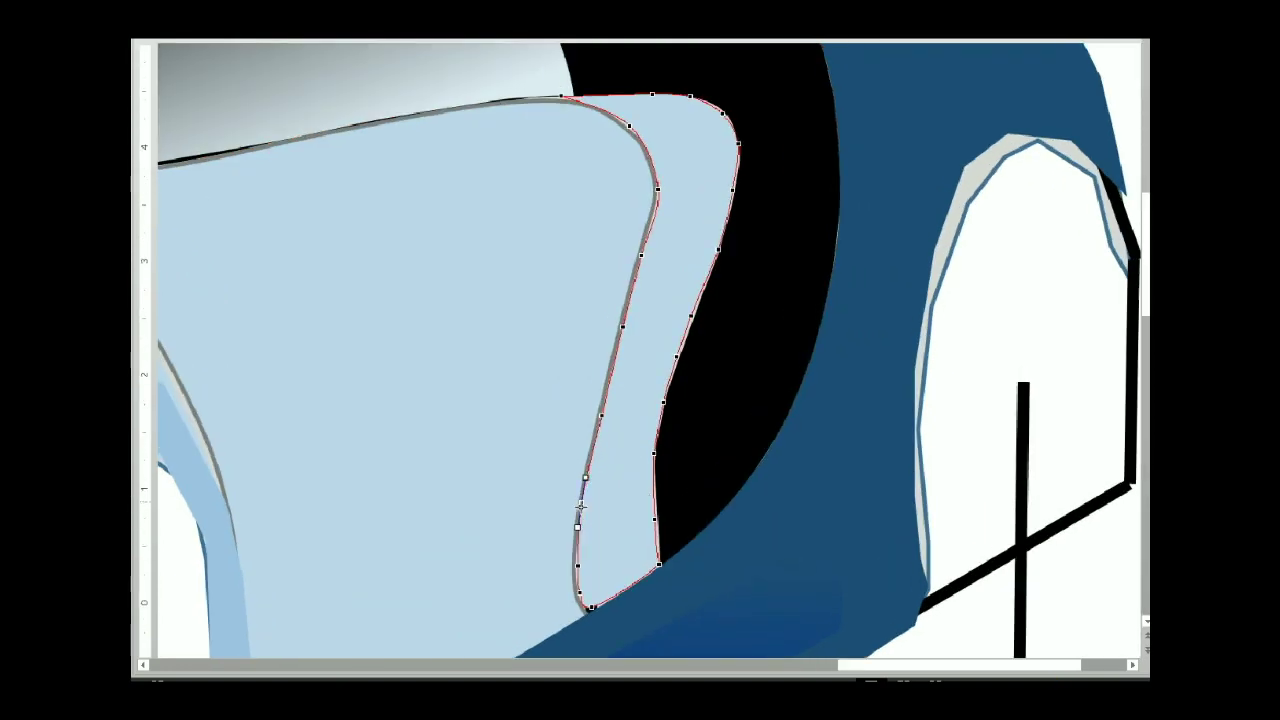
left_click_drag(658, 186, 656, 160)
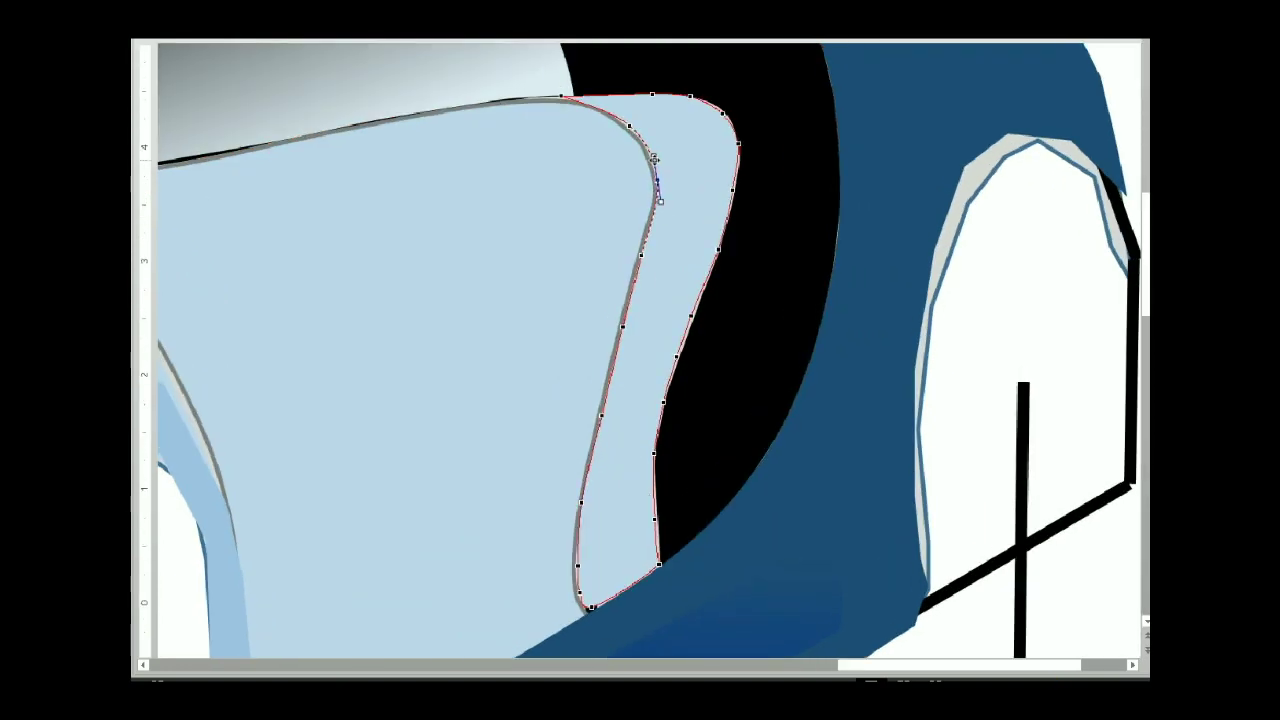
left_click(589, 606)
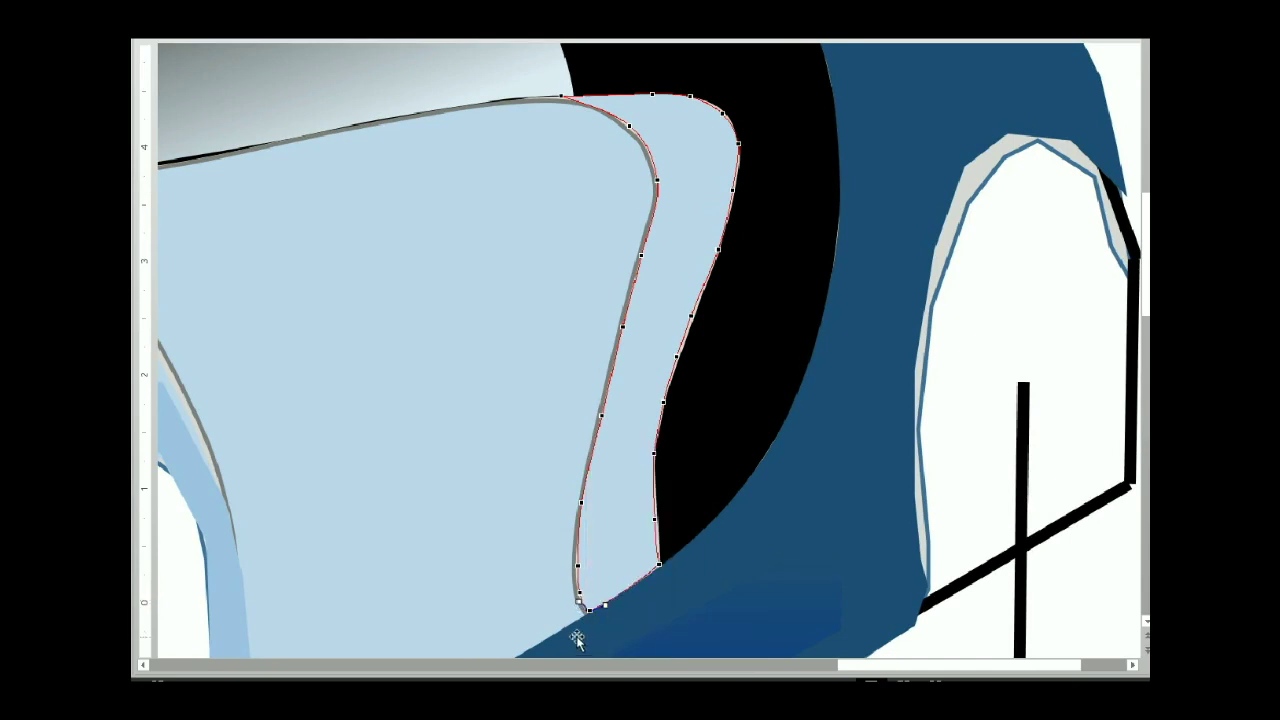
left_click(697, 571)
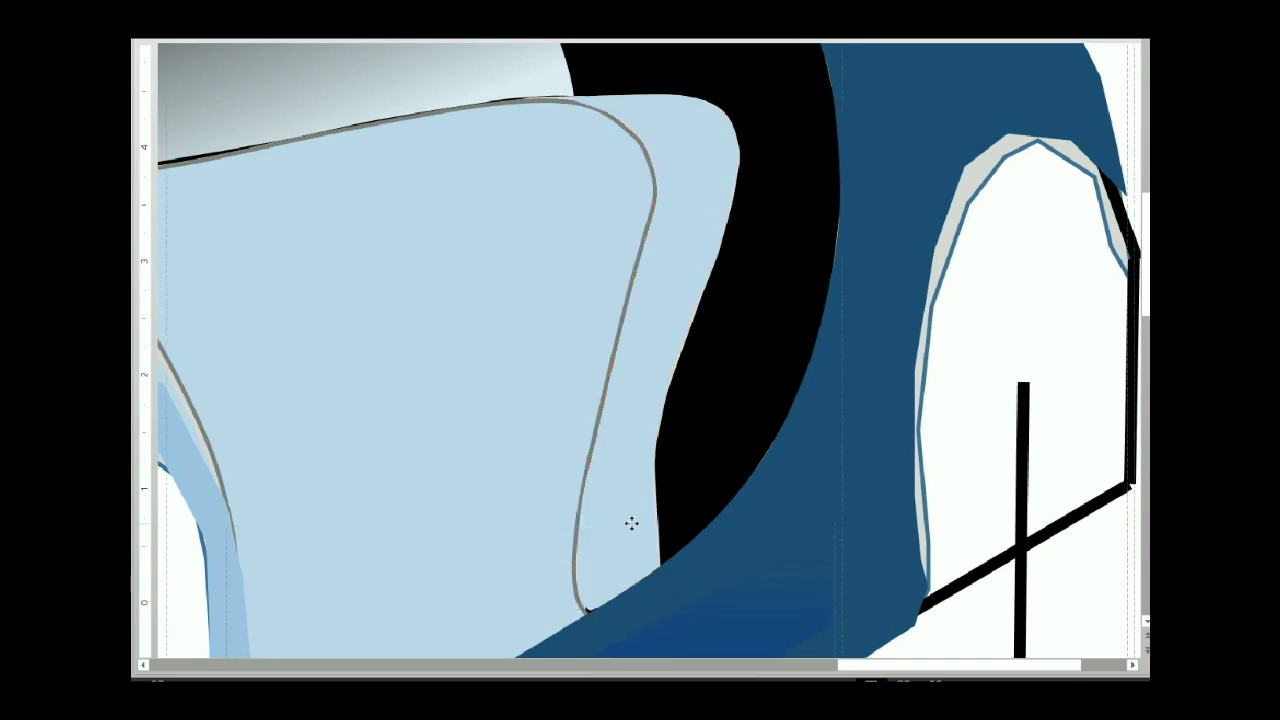
Edit the door outline's points, selecting nodes along its upper edge
right_click(486, 178)
left_click(529, 306)
right_click(652, 192)
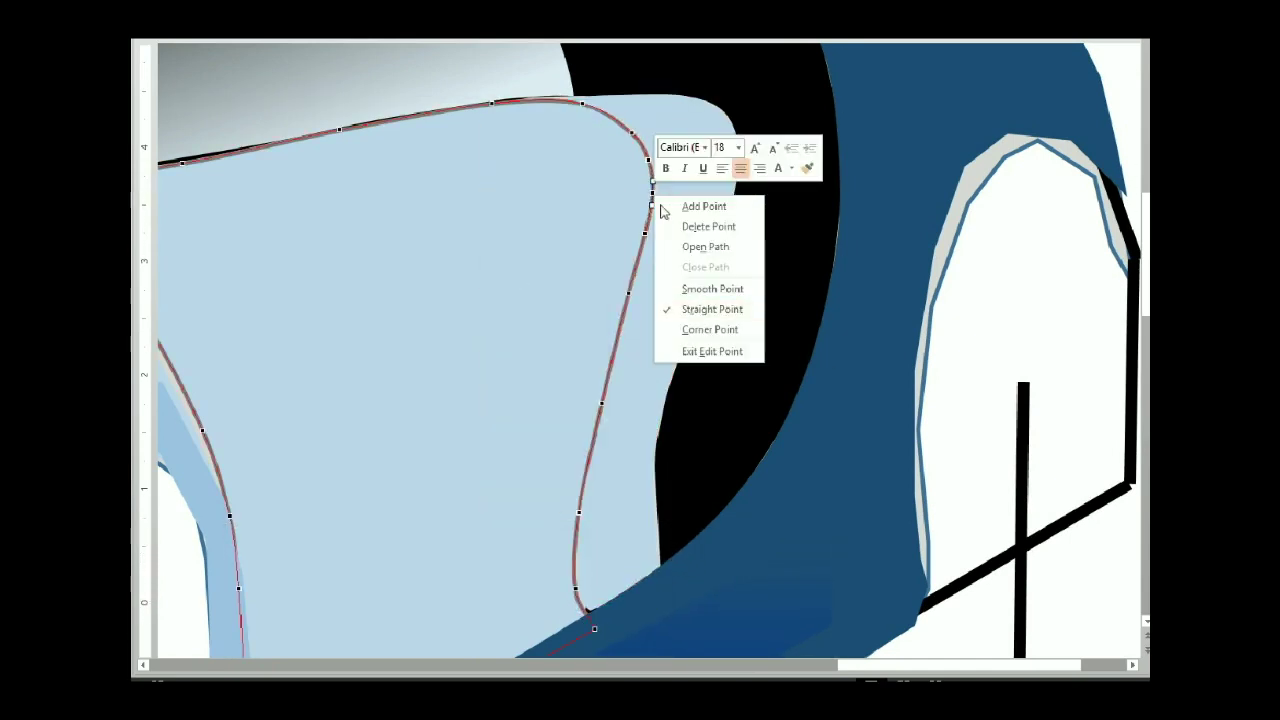
left_click(631, 130)
left_click(340, 129)
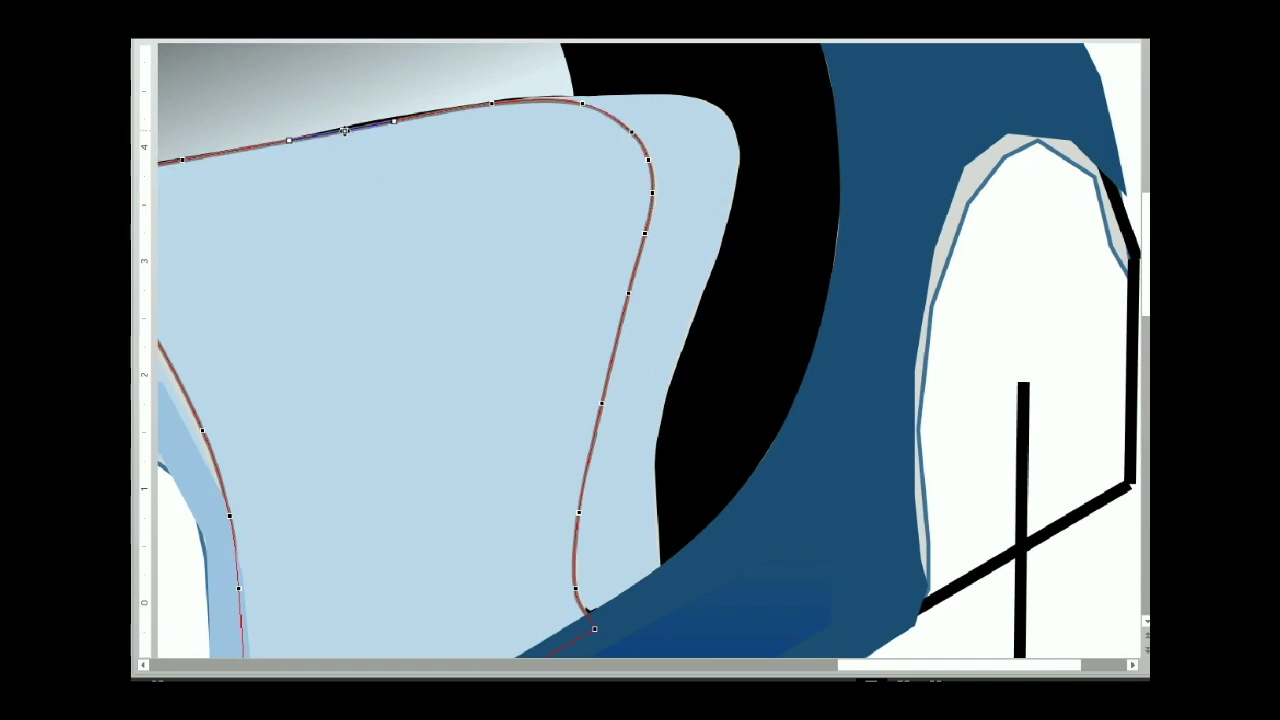
left_click(1057, 354)
Edit the points of the light-blue panel beside the door, then exit
left_click(586, 583)
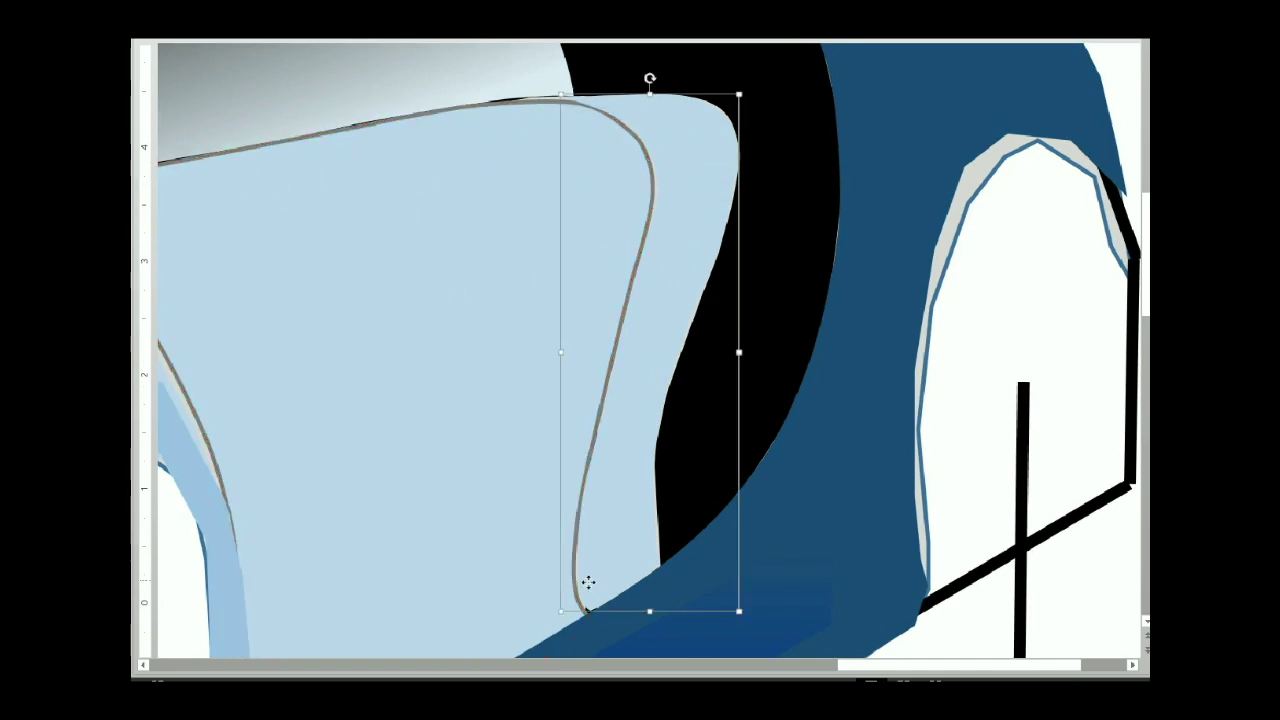
right_click(586, 583)
left_click(630, 380)
scroll(590, 565, "up", 1)
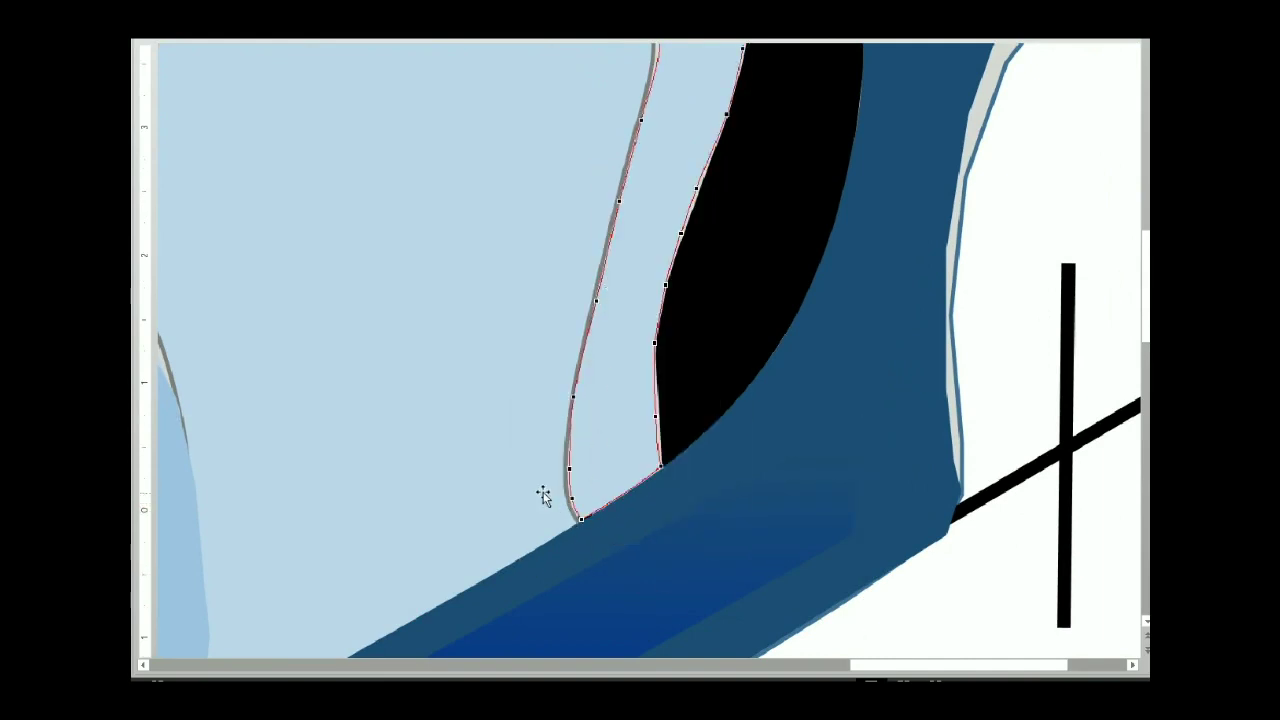
key("Escape")
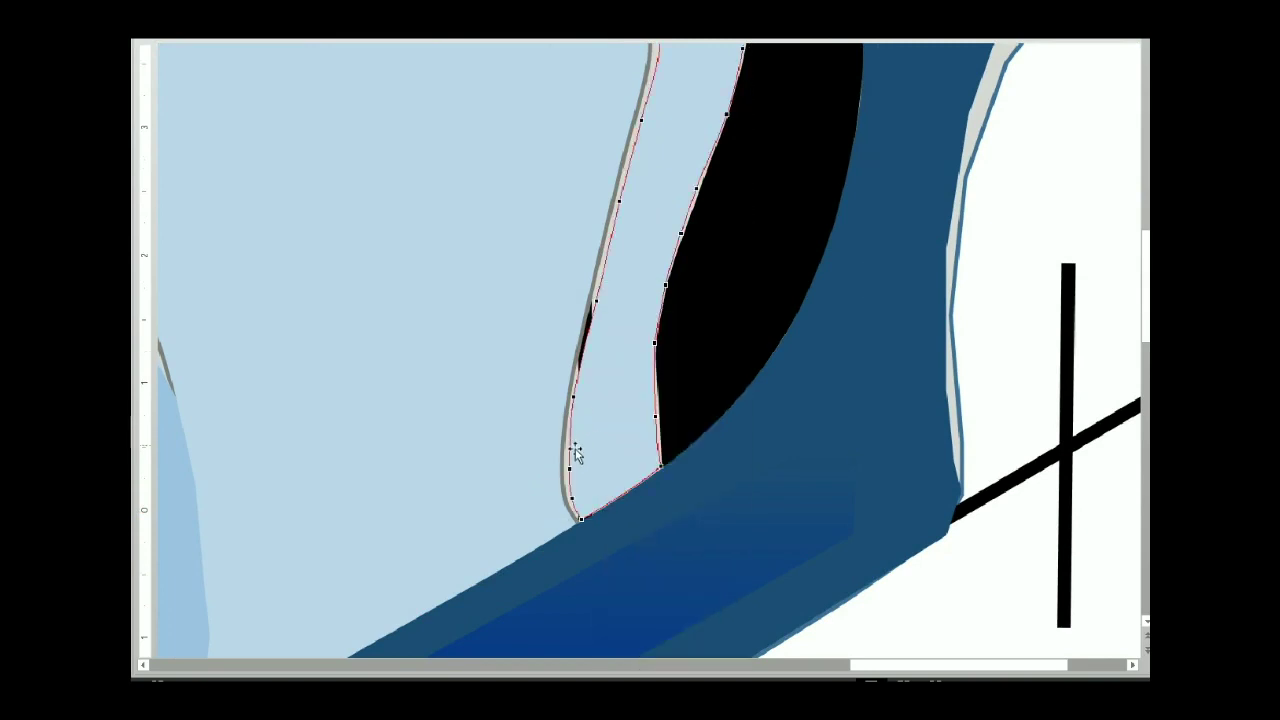
Bend the black intake shape's left edge toward the door using Edit Points
left_click(621, 448)
right_click(684, 320)
left_click(725, 437)
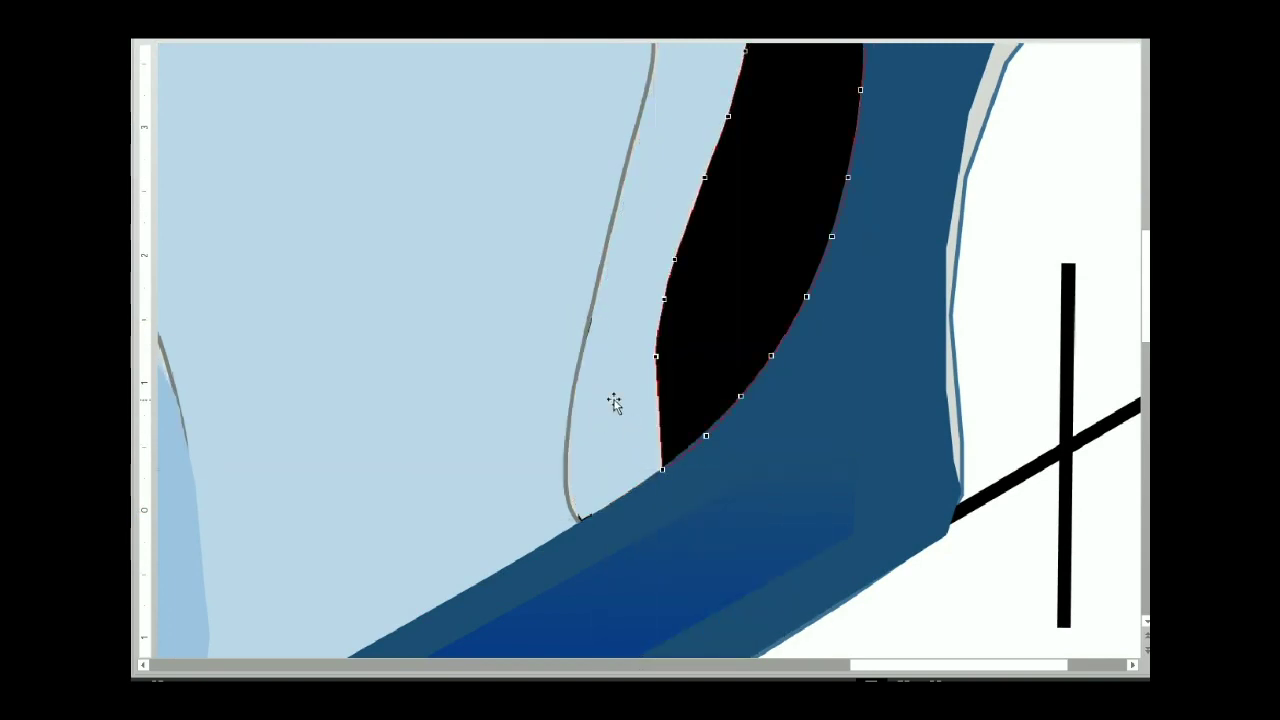
left_click_drag(622, 293, 593, 300)
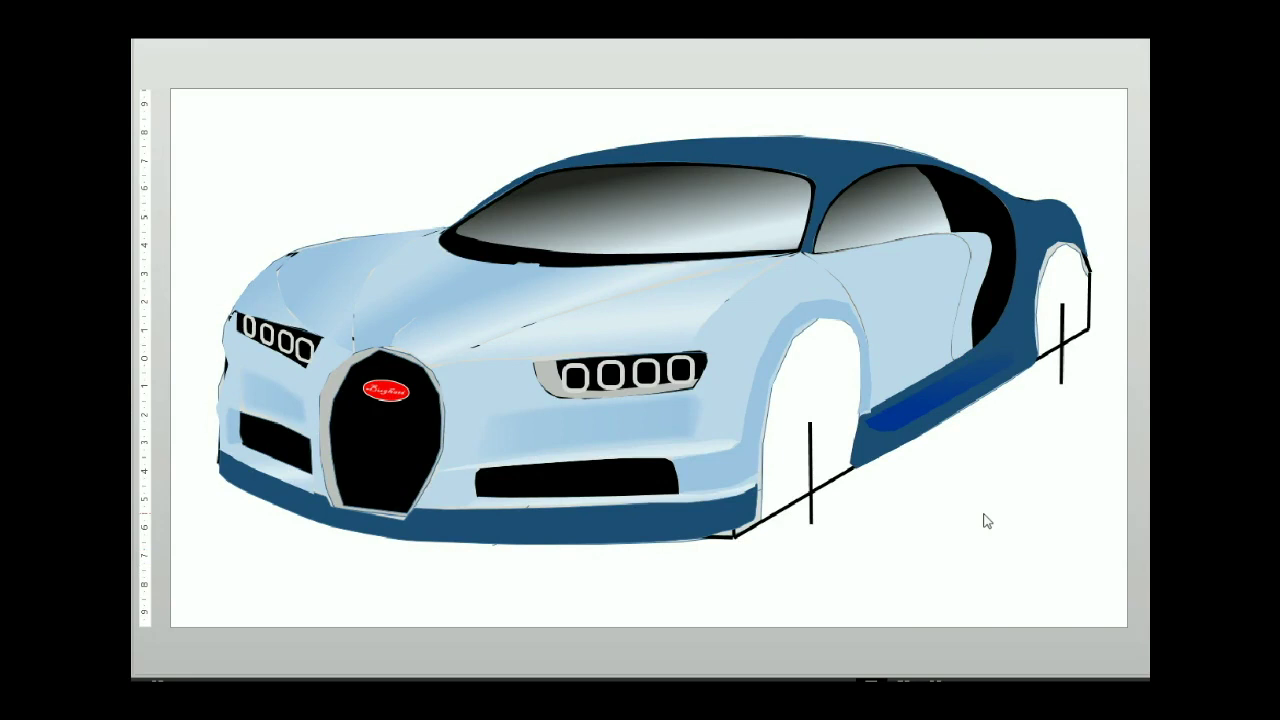
Draw a new freeform trim shape around the rear side window
left_click(928, 332)
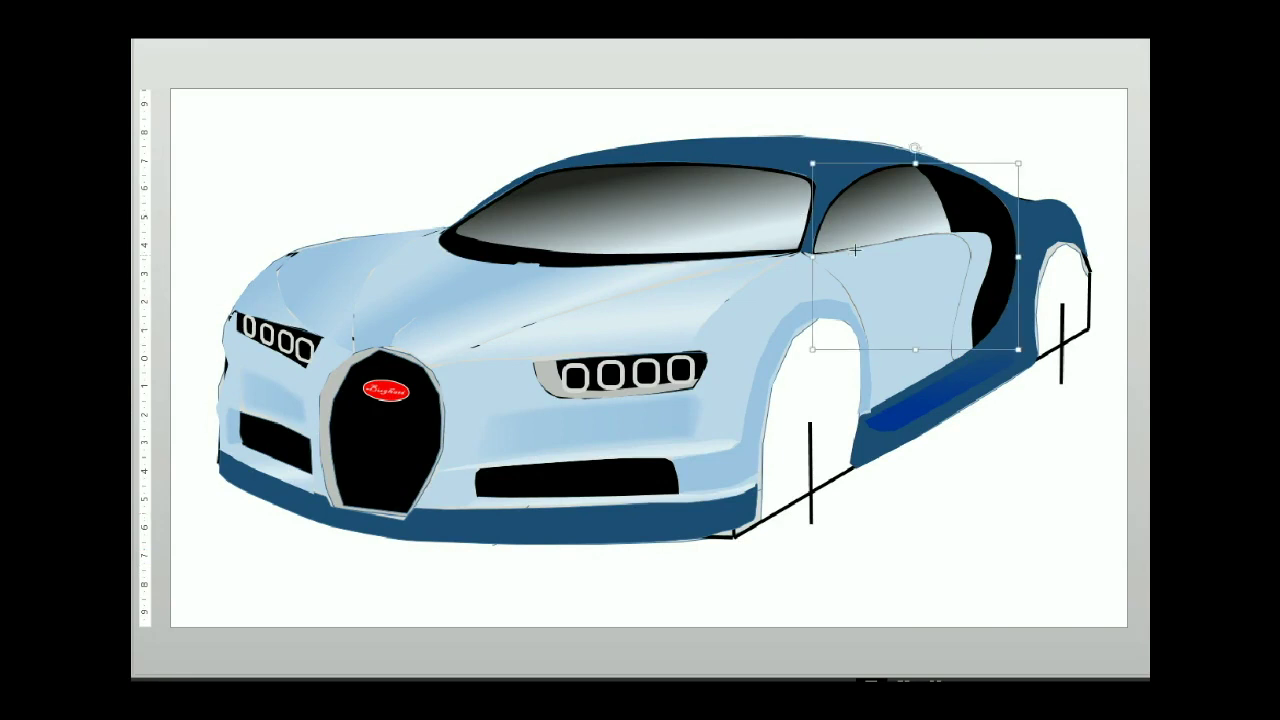
key("Escape")
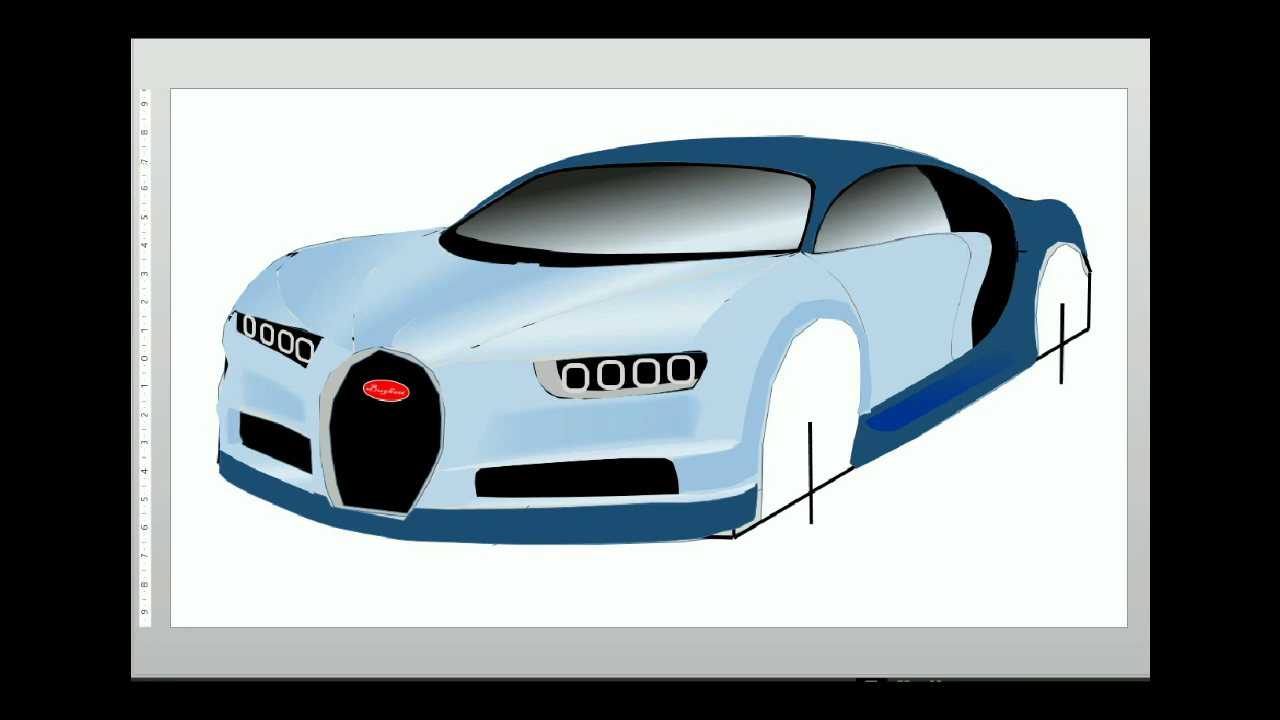
left_click(870, 408)
Give the trim a White, Background 1, Darker 15% outline and adjust its weight, then turn on Edit Points
left_click(490, 18)
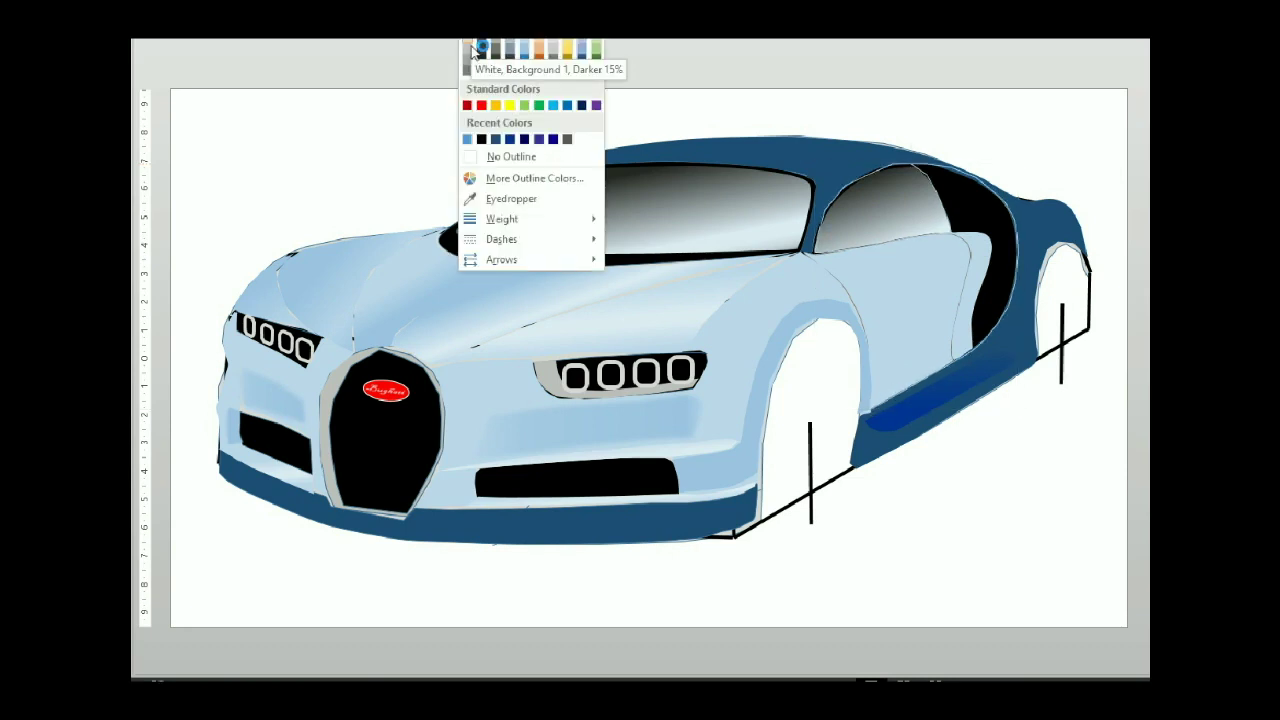
left_click(490, 28)
left_click(490, 18)
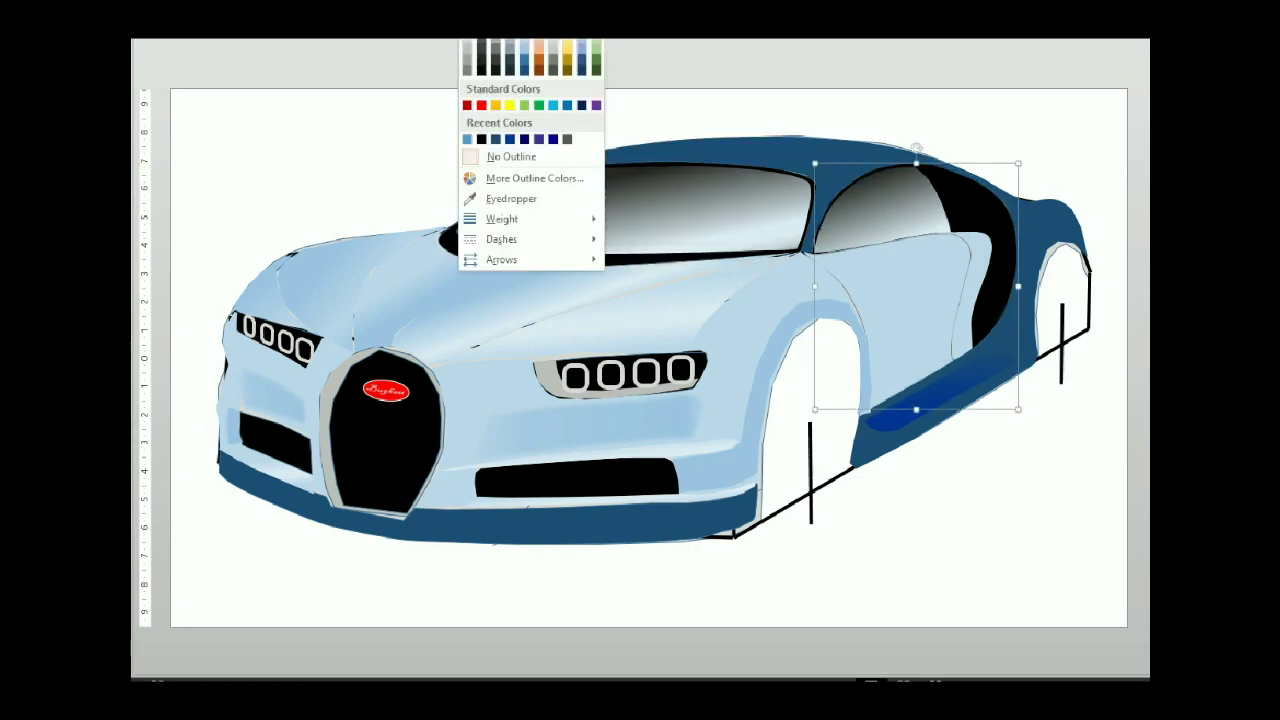
left_click(680, 340)
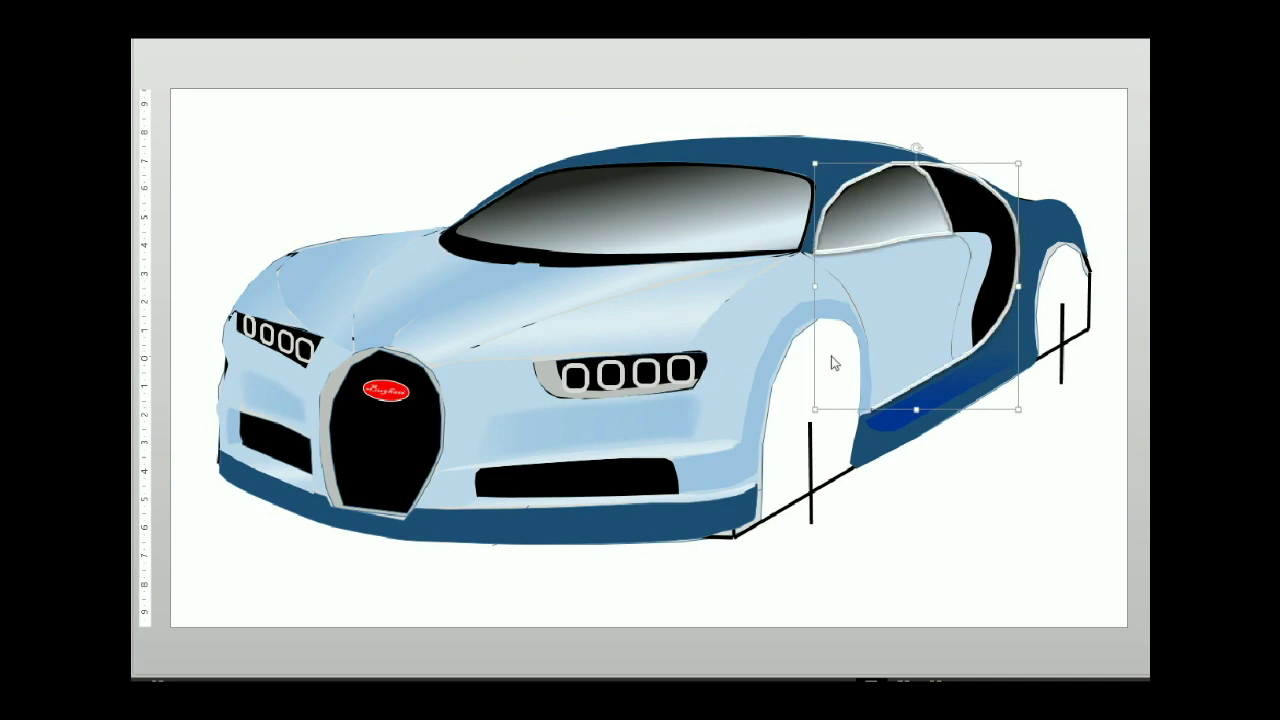
right_click(914, 158)
left_click(905, 286)
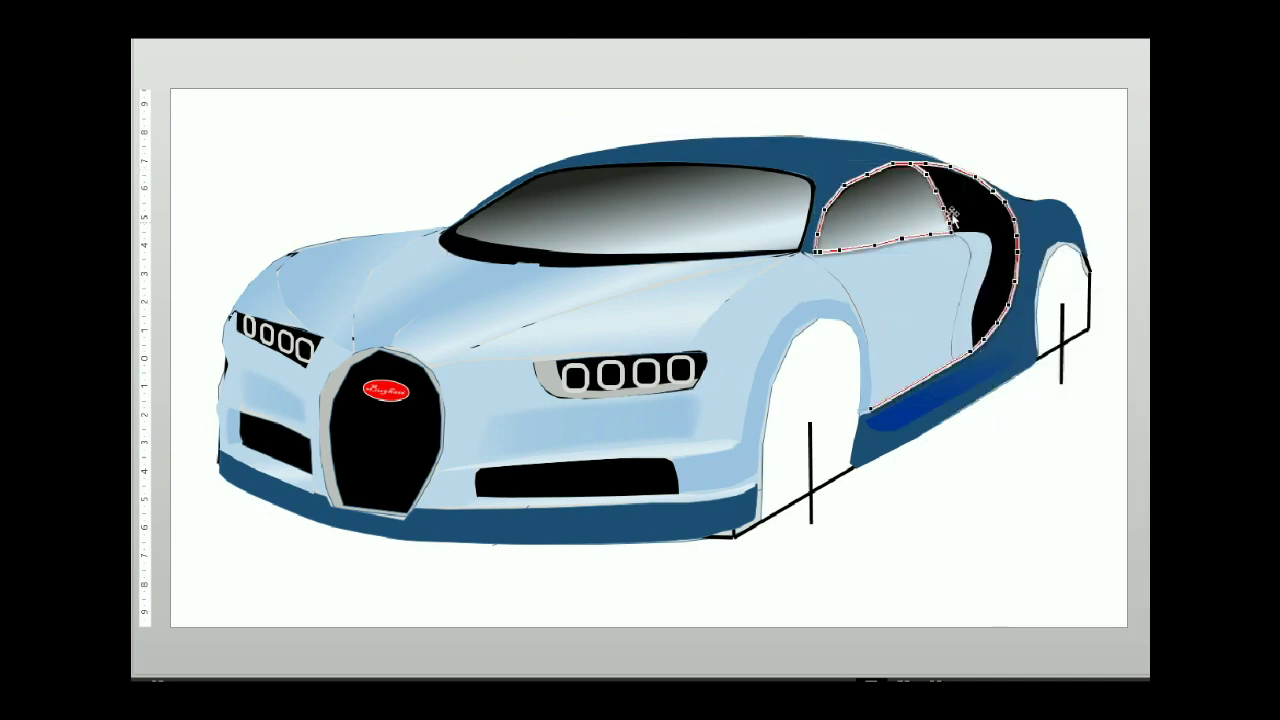
Nudge the window trim's bottom-left corner node slightly left
scroll(1037, 648, "up", 5, "ctrl")
scroll(1037, 648, "down", 3)
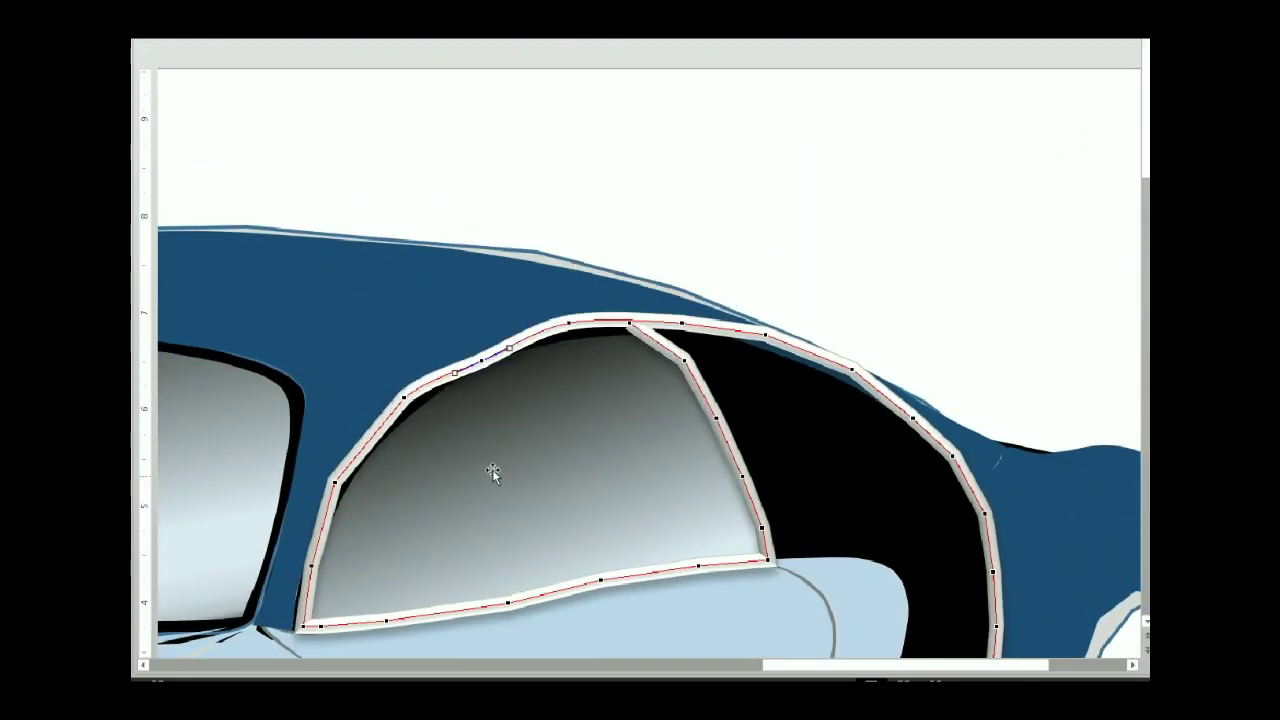
right_click(337, 478)
right_click(312, 568)
left_click(350, 520)
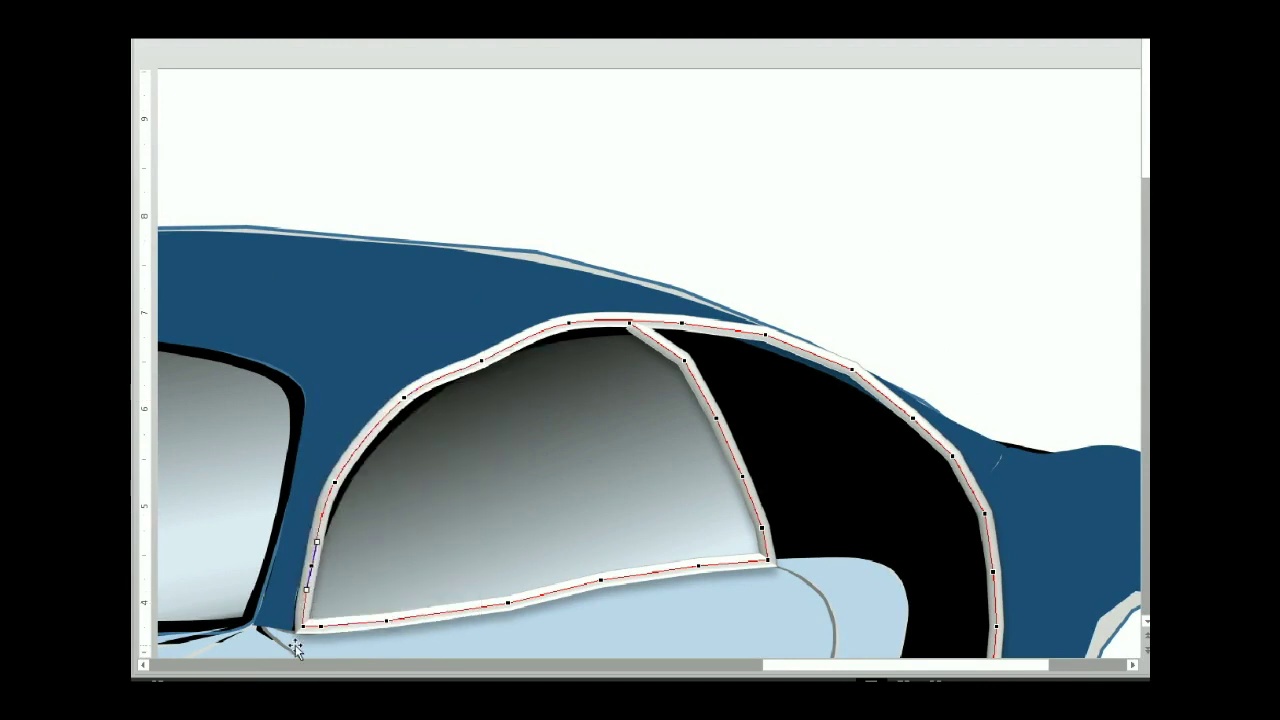
left_click(300, 640)
left_click_drag(300, 640, 294, 636)
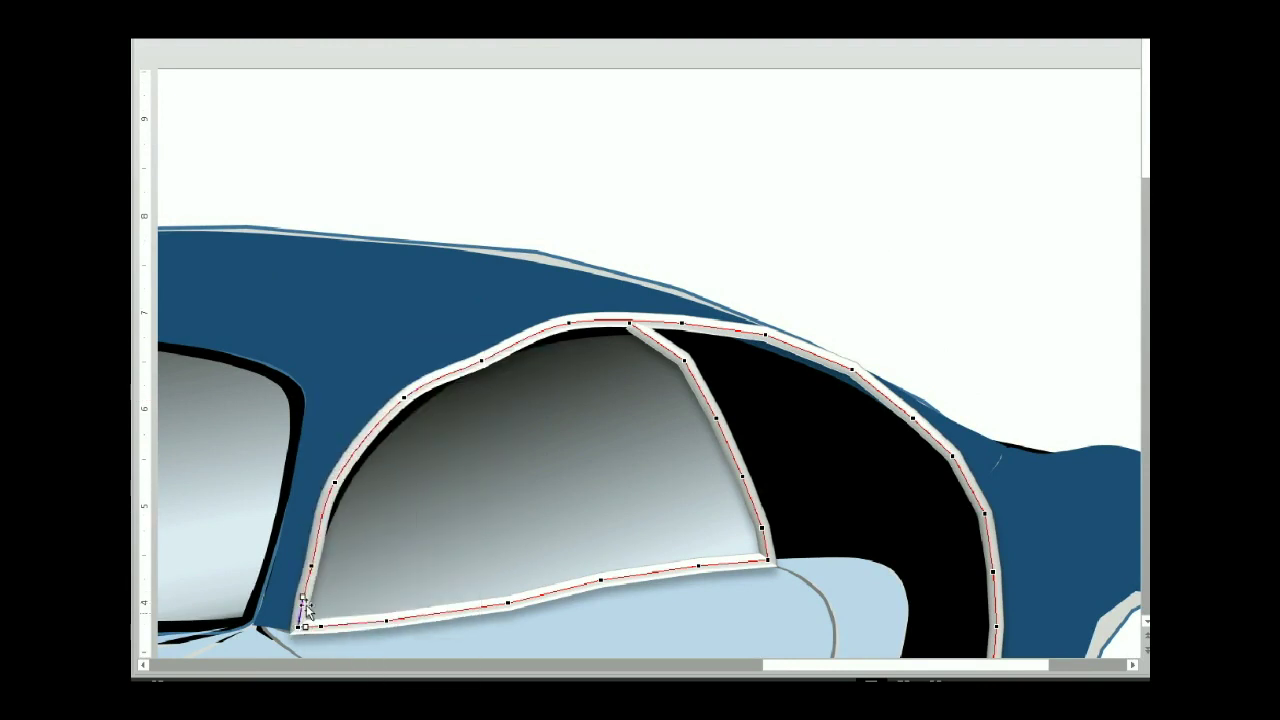
Make the trim's top arc node a Straight Point
left_click(340, 482)
left_click(408, 400)
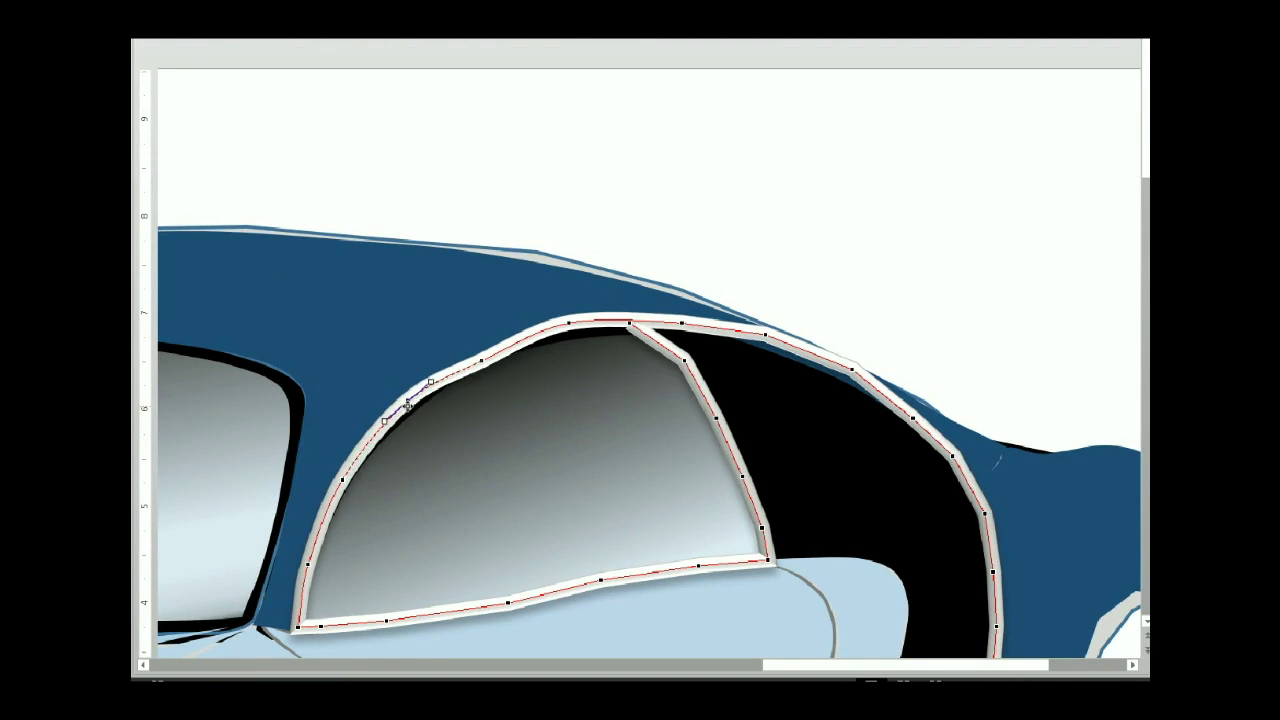
left_click(569, 328)
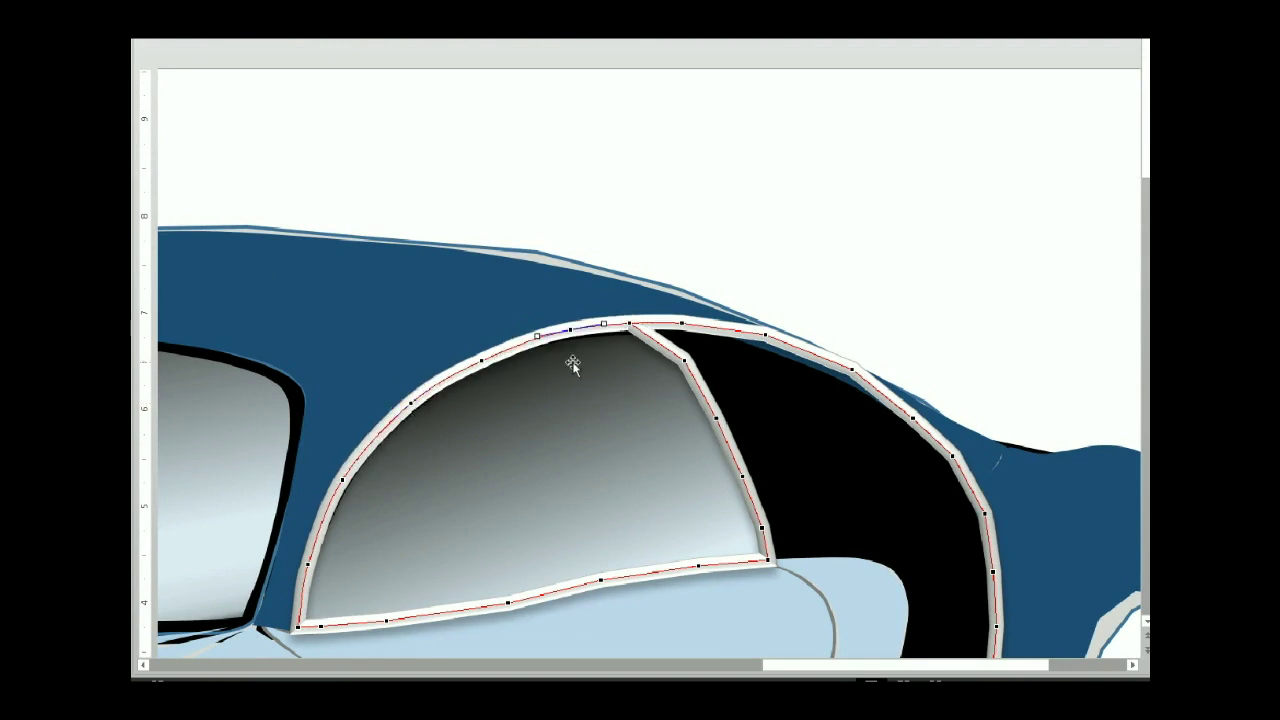
right_click(764, 336)
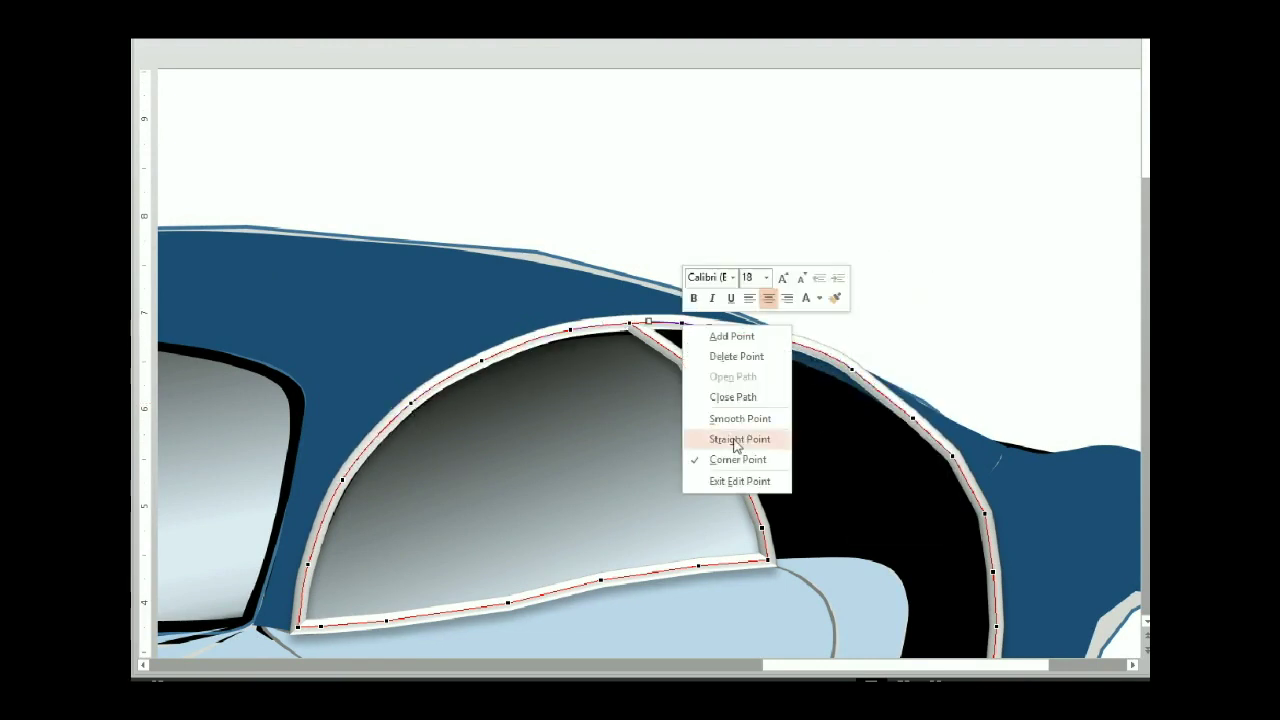
left_click(734, 437)
left_click(709, 326)
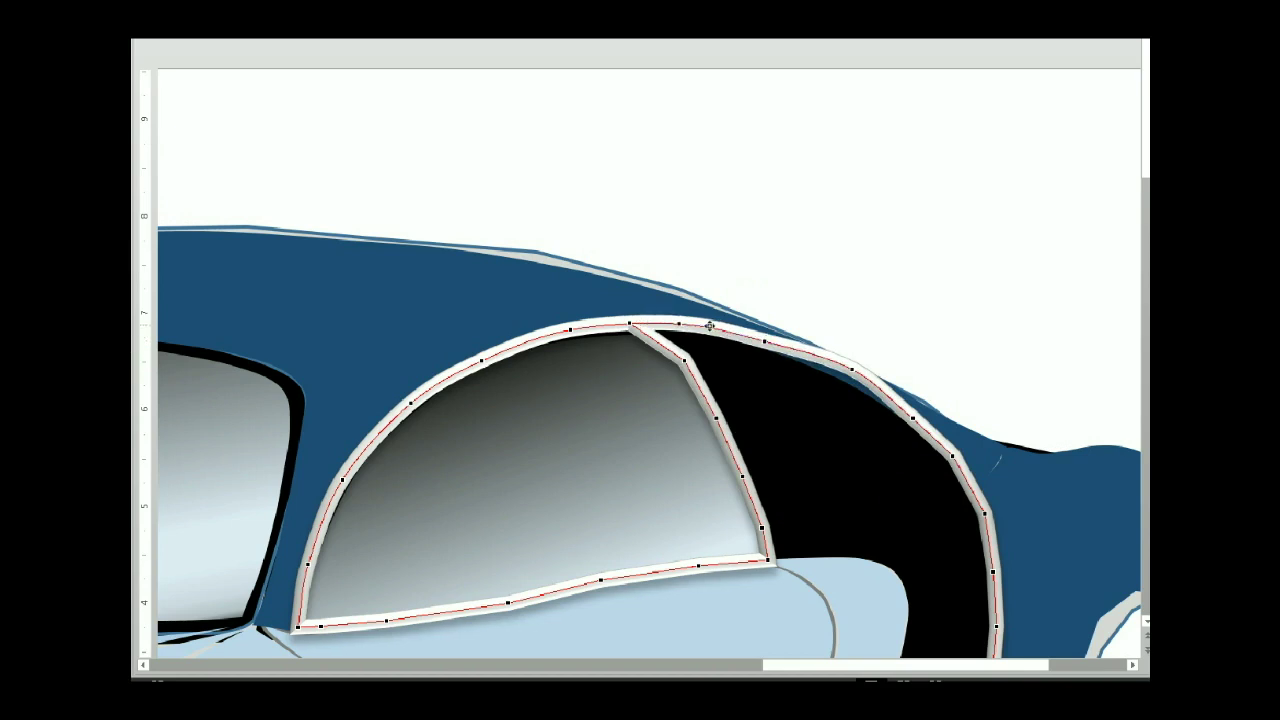
Check the point options of the nodes along the trim's rear curve
right_click(852, 368)
key("Escape")
right_click(952, 452)
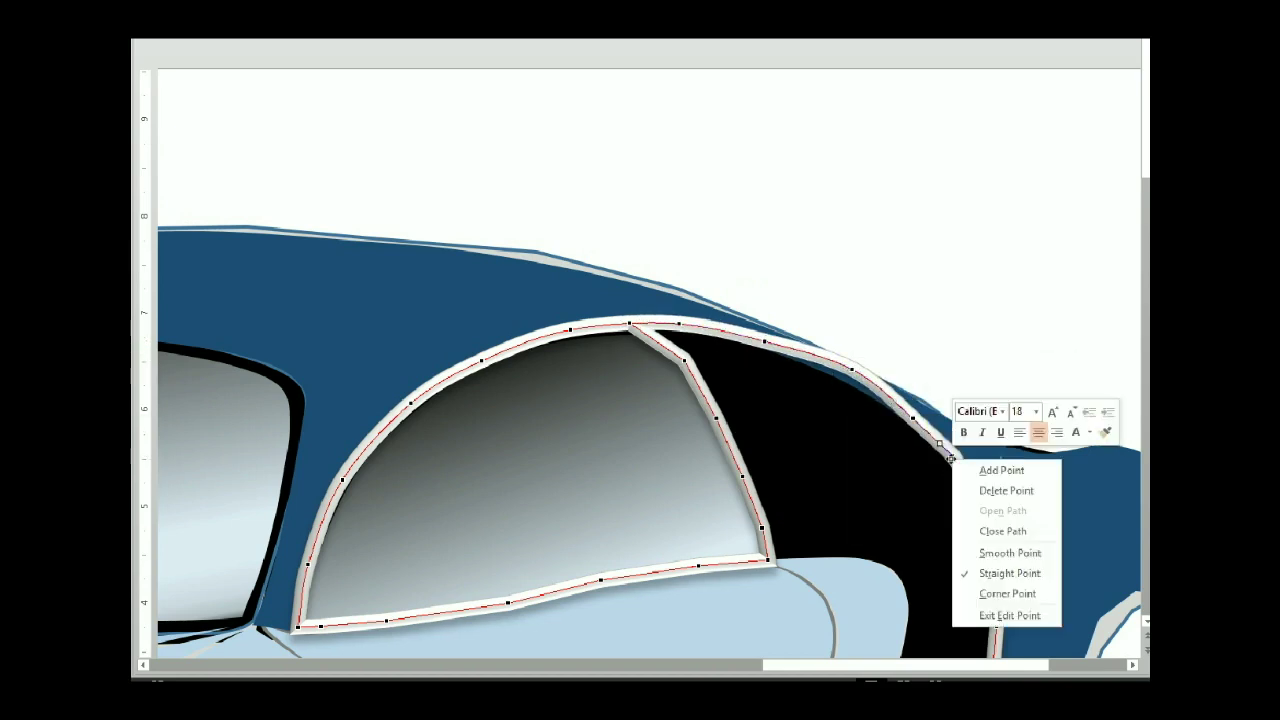
key("Escape")
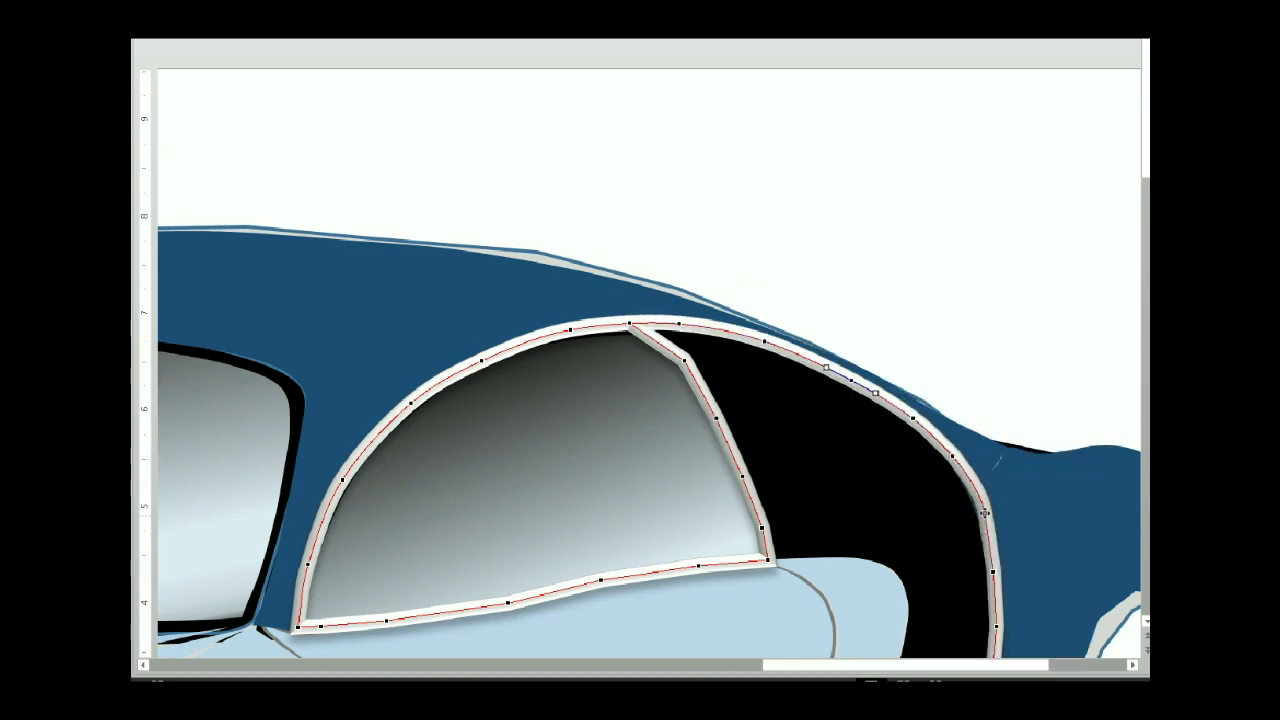
right_click(992, 572)
left_click(1027, 521)
scroll(1027, 528, "down", 5)
right_click(981, 268)
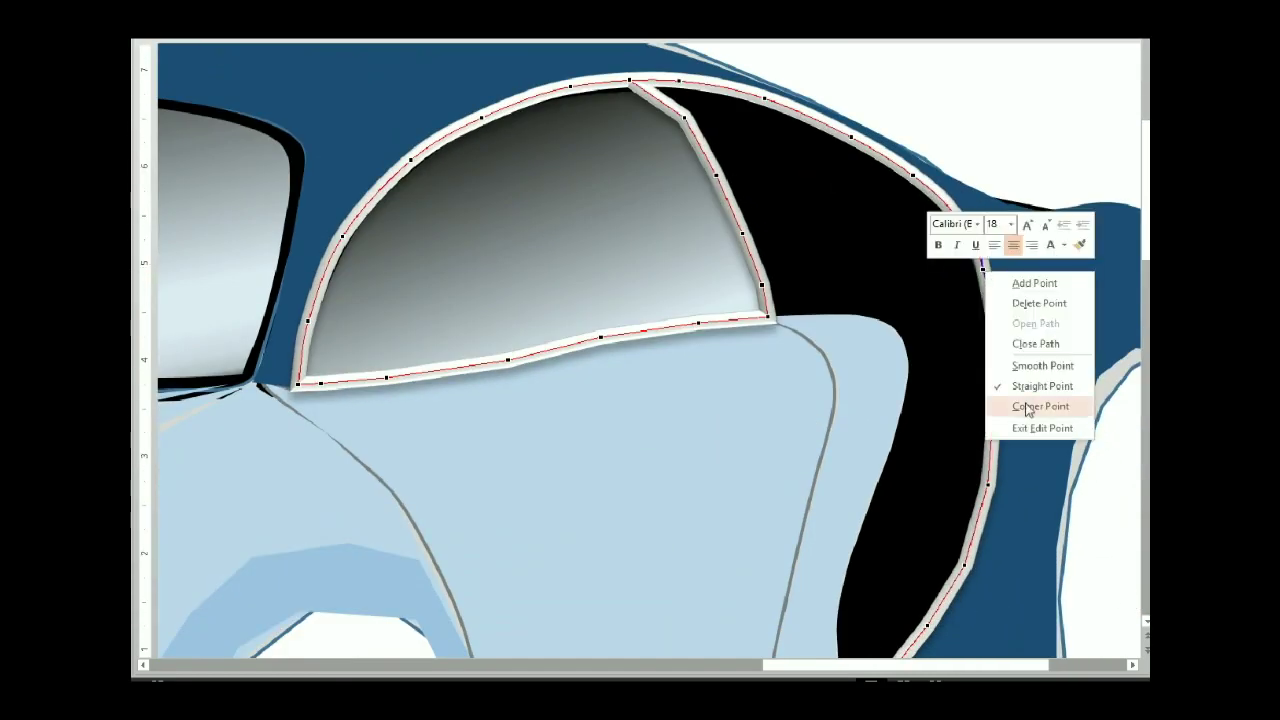
key("Escape")
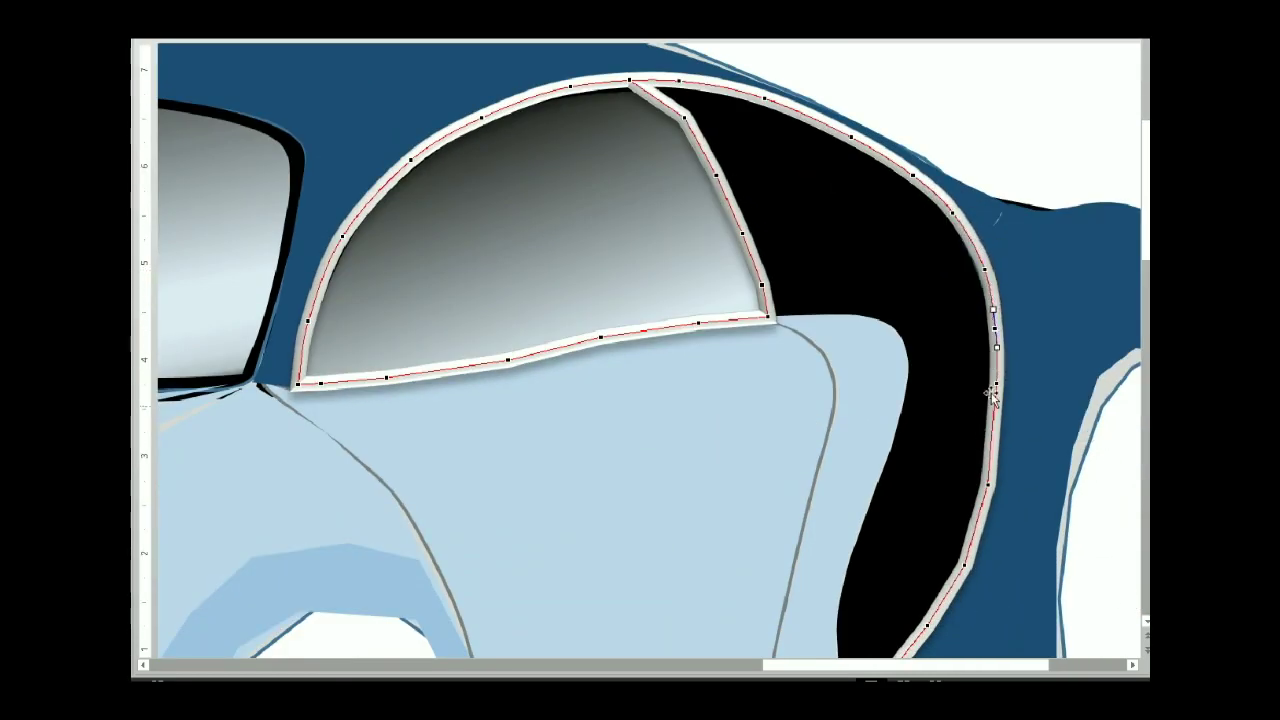
Make a node on the trim's right curve a Smooth Point
left_click(988, 482)
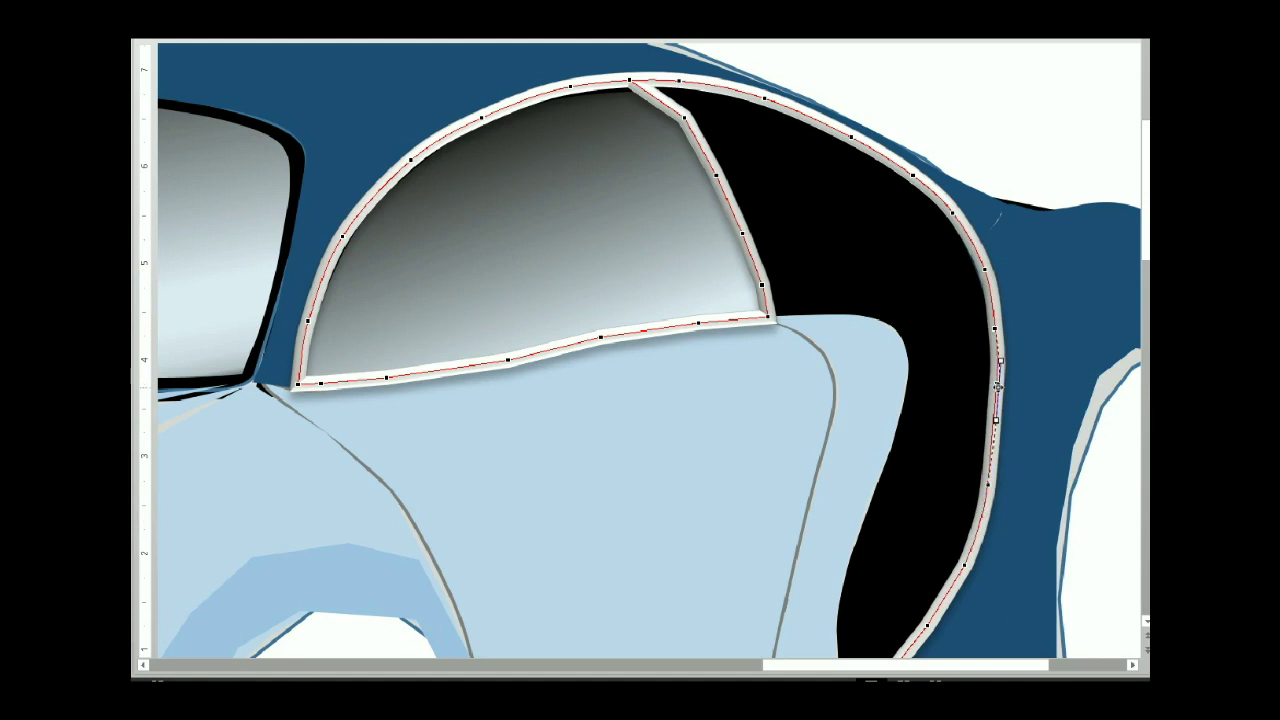
left_click(997, 327)
scroll(997, 420, "down", 2)
right_click(975, 385)
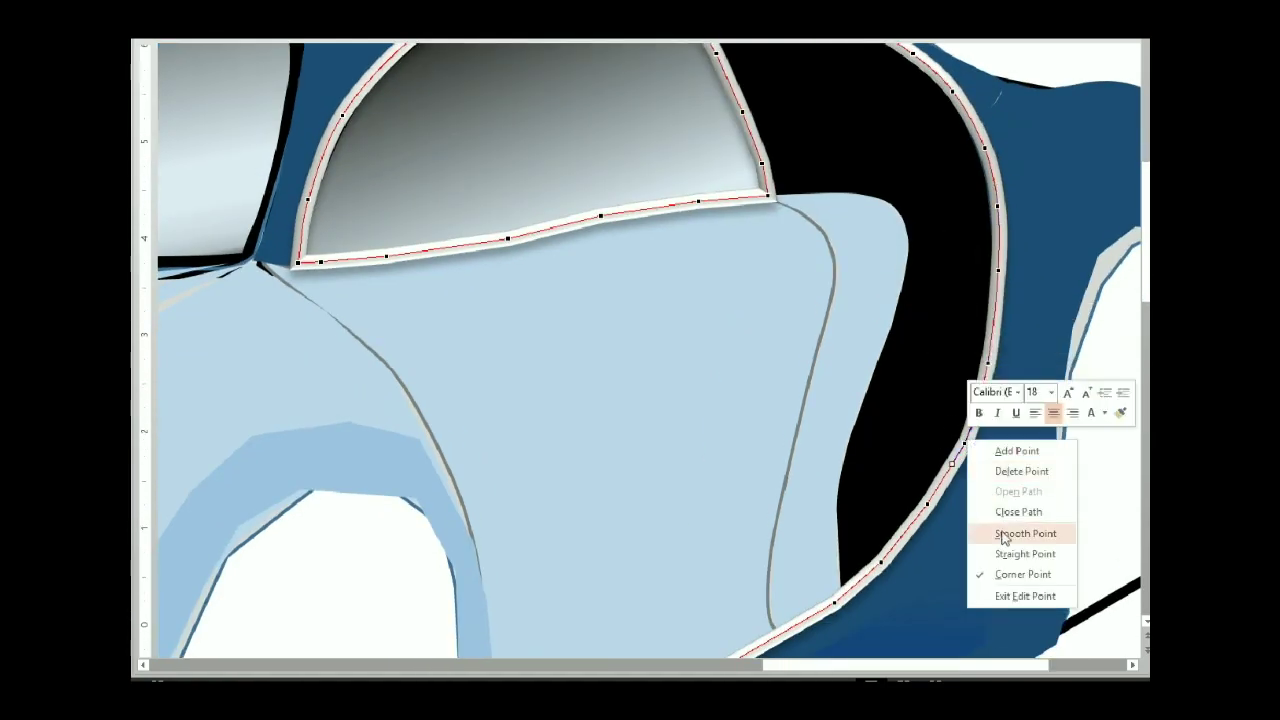
left_click(1000, 531)
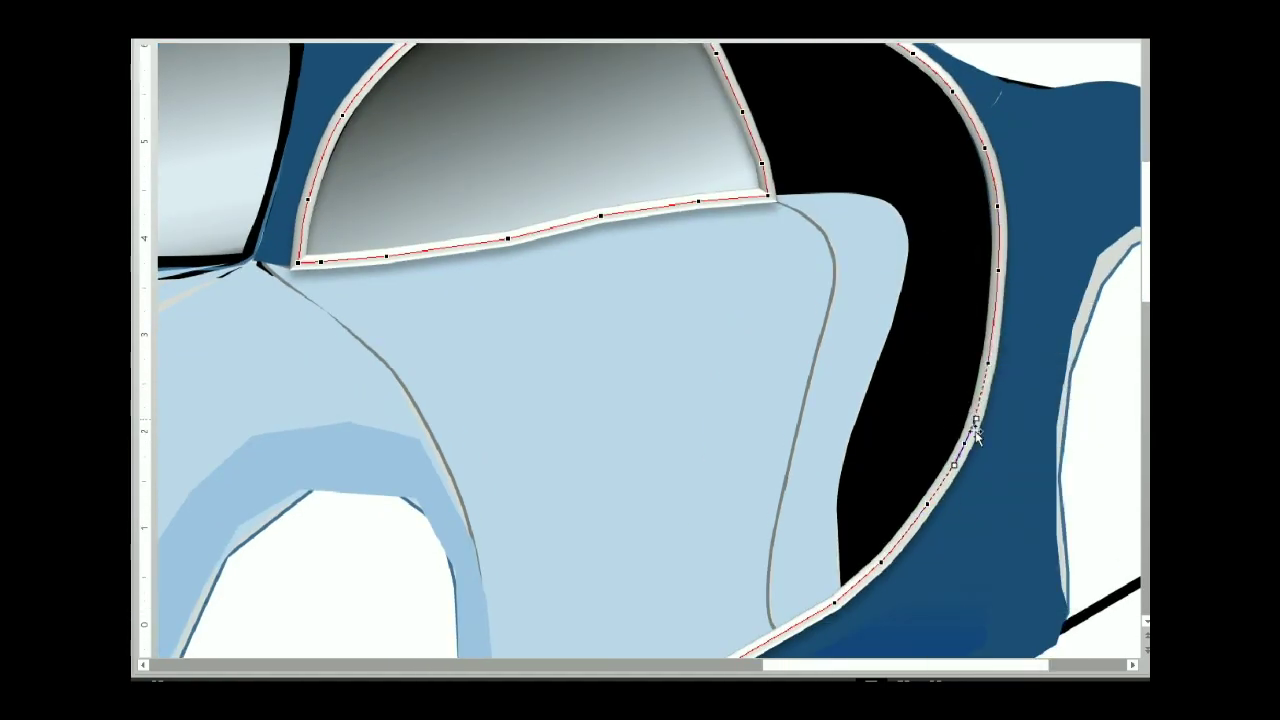
scroll(931, 378, "down", 2)
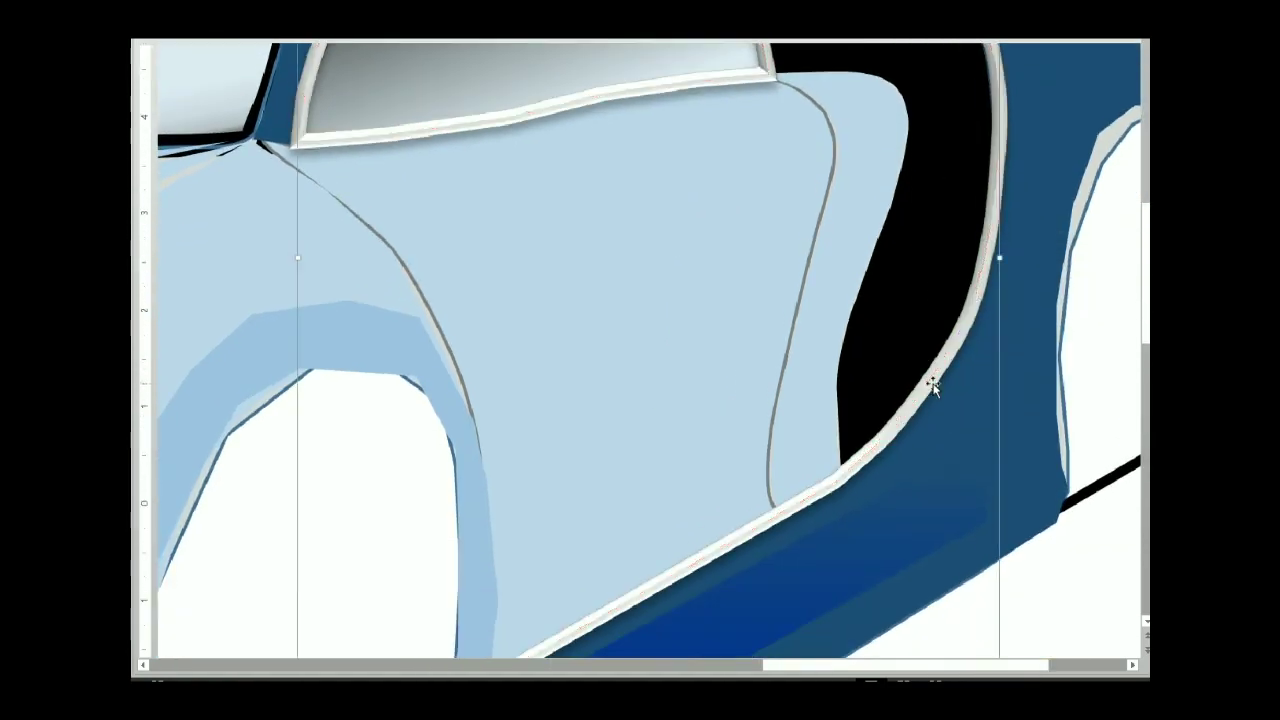
left_click(812, 496)
scroll(874, 437, "down", 1)
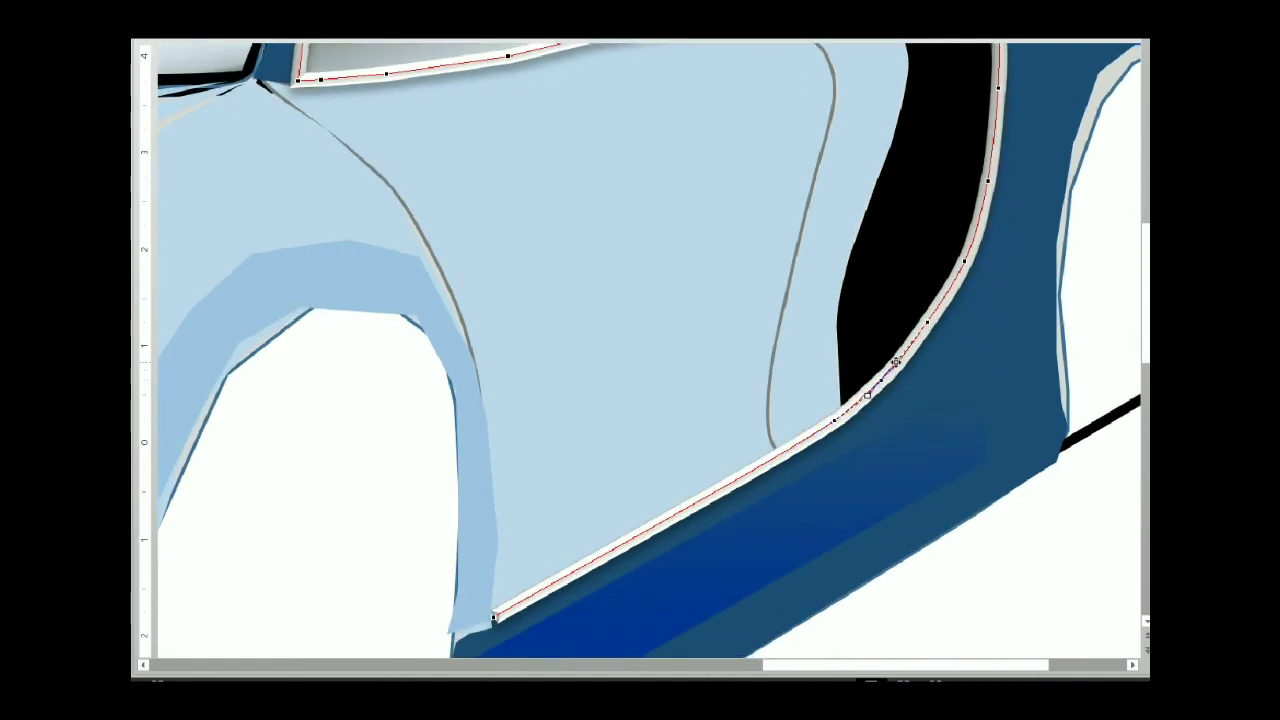
left_click(927, 322)
scroll(886, 380, "down", 2)
scroll(916, 580, "down", 5)
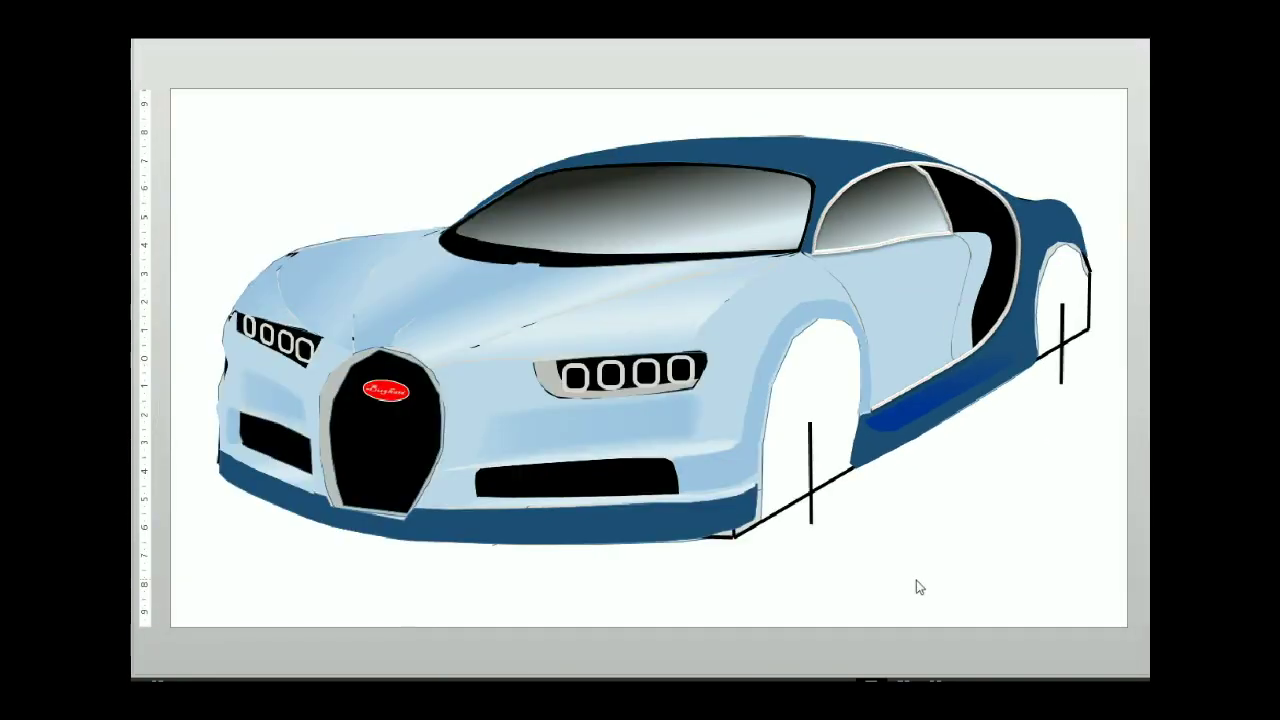
Curve the rear window's back edge by smoothing a point and dragging it
right_click(929, 177)
left_click(986, 297)
scroll(926, 172, "up", 5)
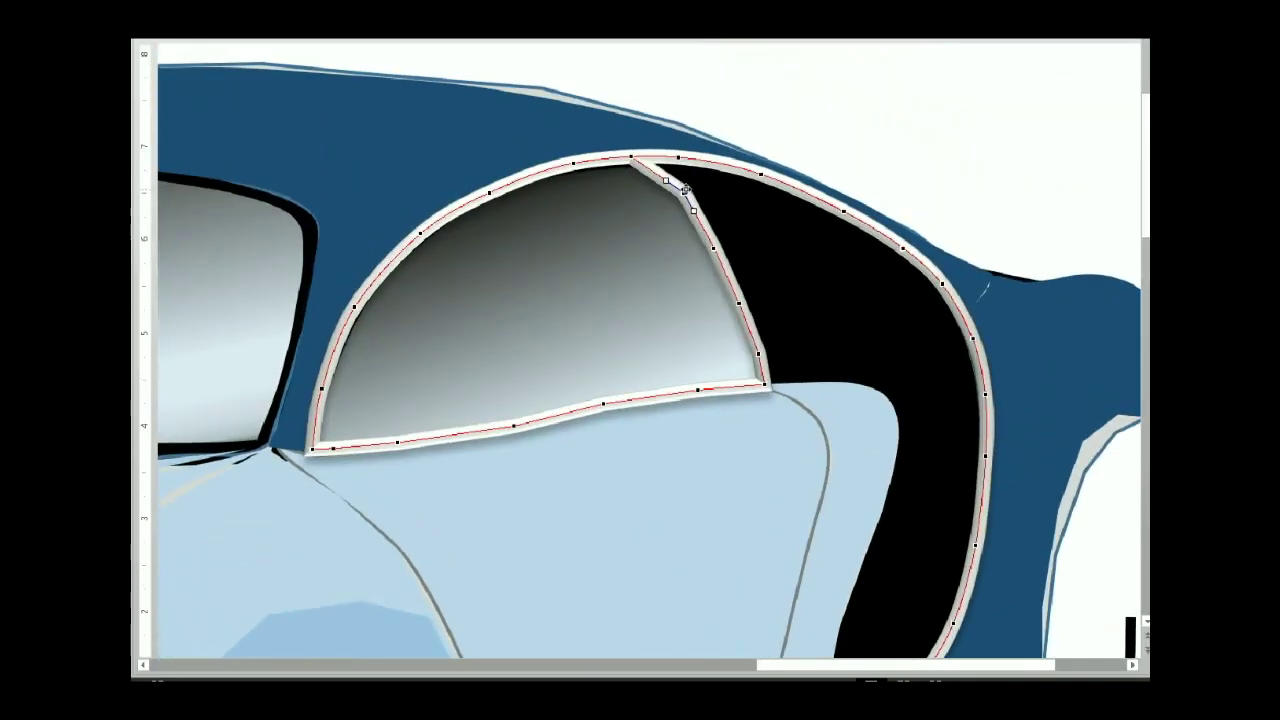
right_click(706, 231)
left_click(754, 338)
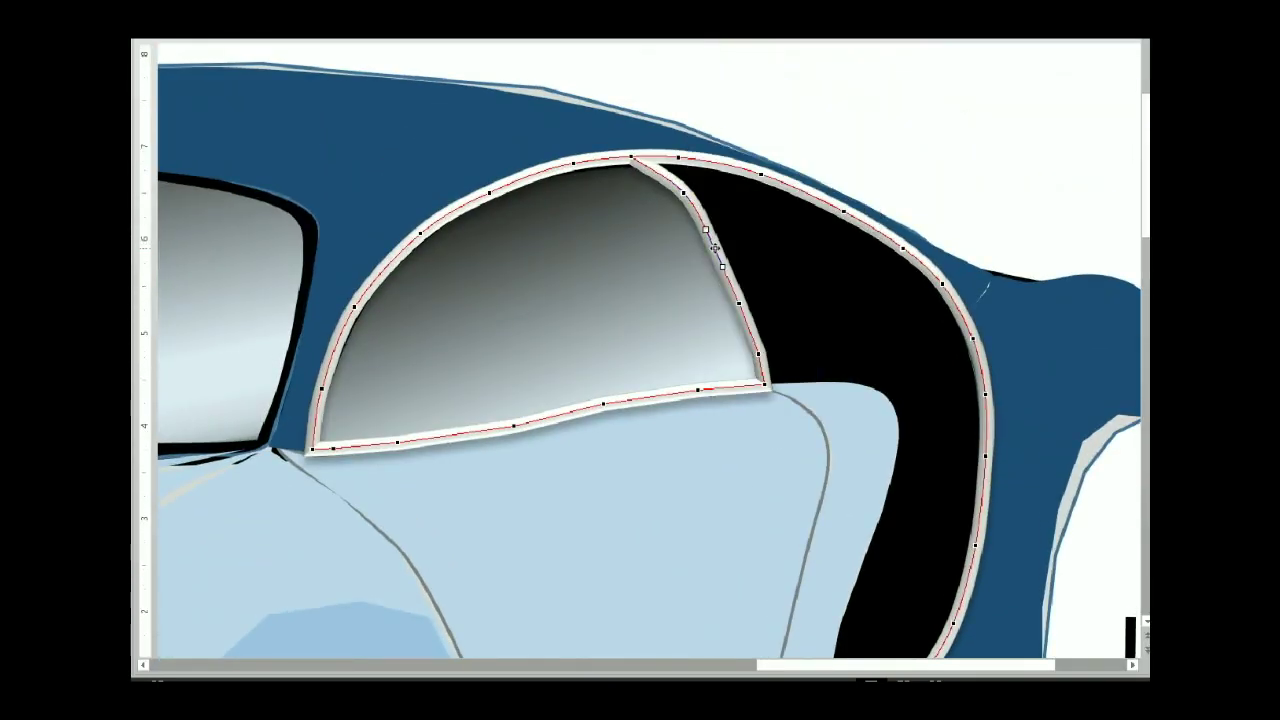
left_click_drag(722, 256, 741, 298)
Change the rear window's lower-right corner point type and shift it slightly left
right_click(741, 298)
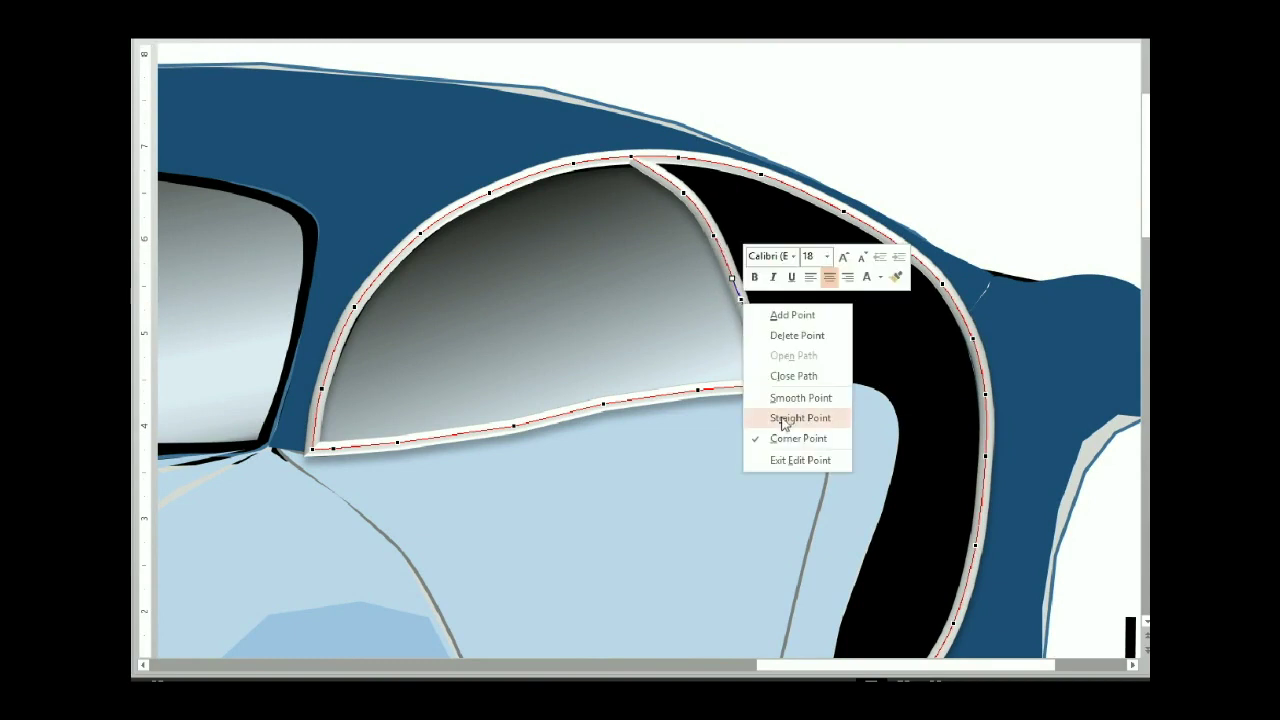
left_click(800, 417)
right_click(757, 343)
left_click(780, 446)
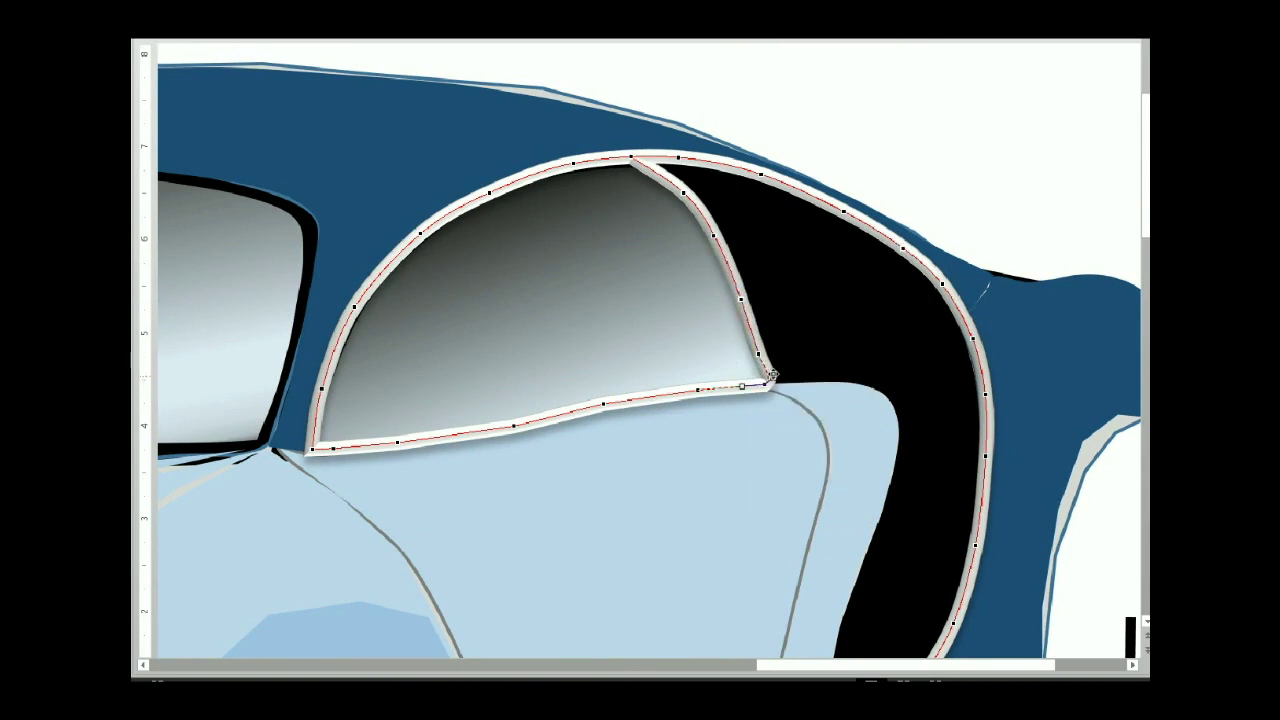
left_click_drag(773, 373, 760, 367)
Smooth the points along the window's lower edge and nudge the left one right
right_click(604, 402)
right_click(513, 424)
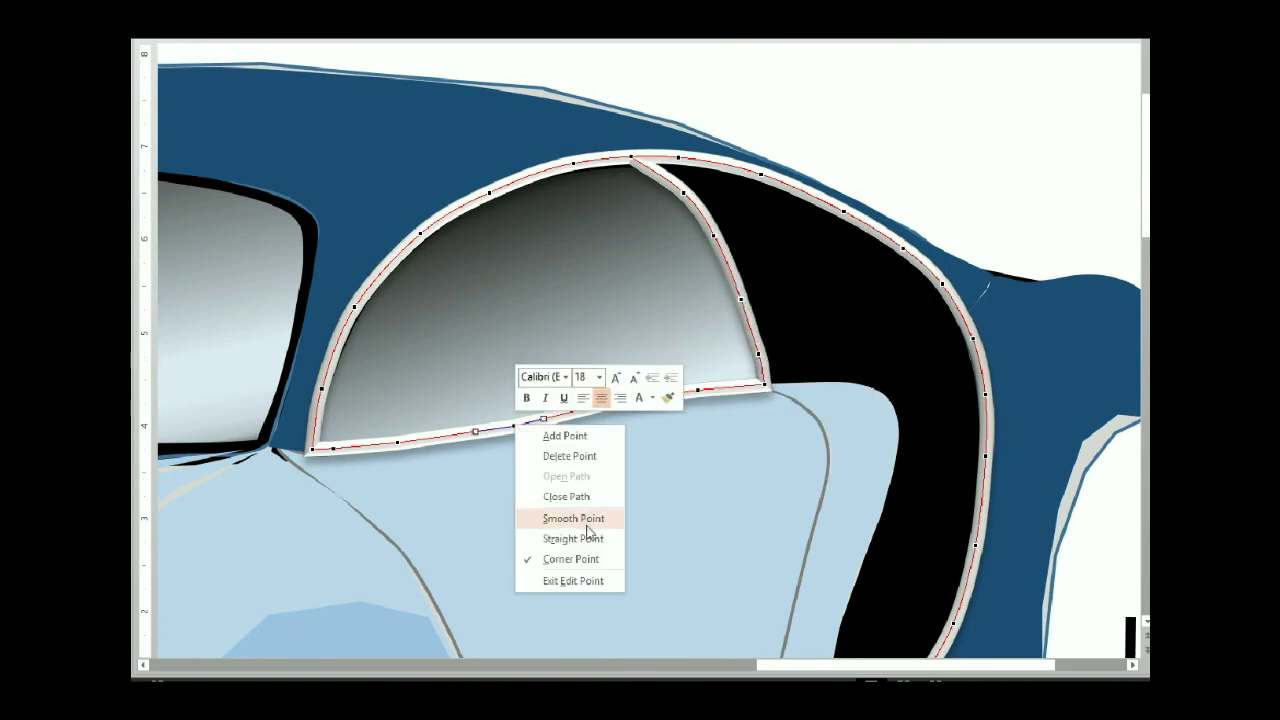
left_click(575, 518)
right_click(606, 406)
left_click(606, 471)
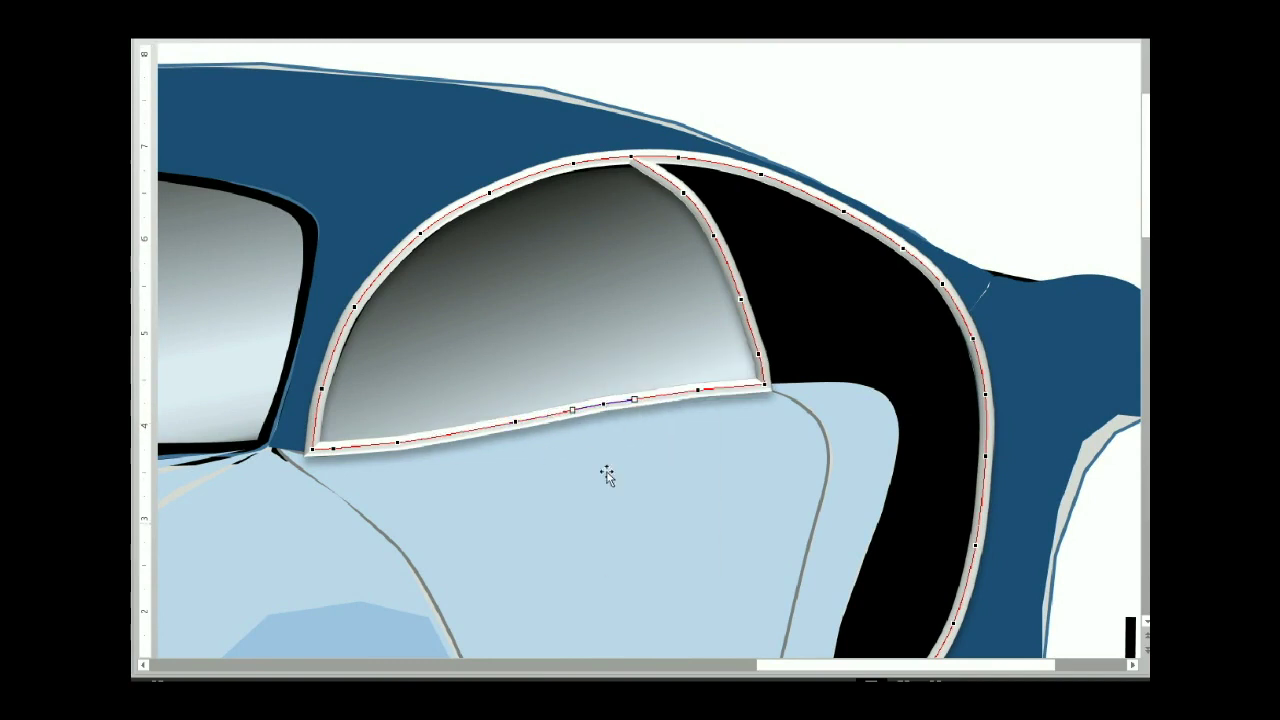
right_click(399, 442)
left_click(446, 530)
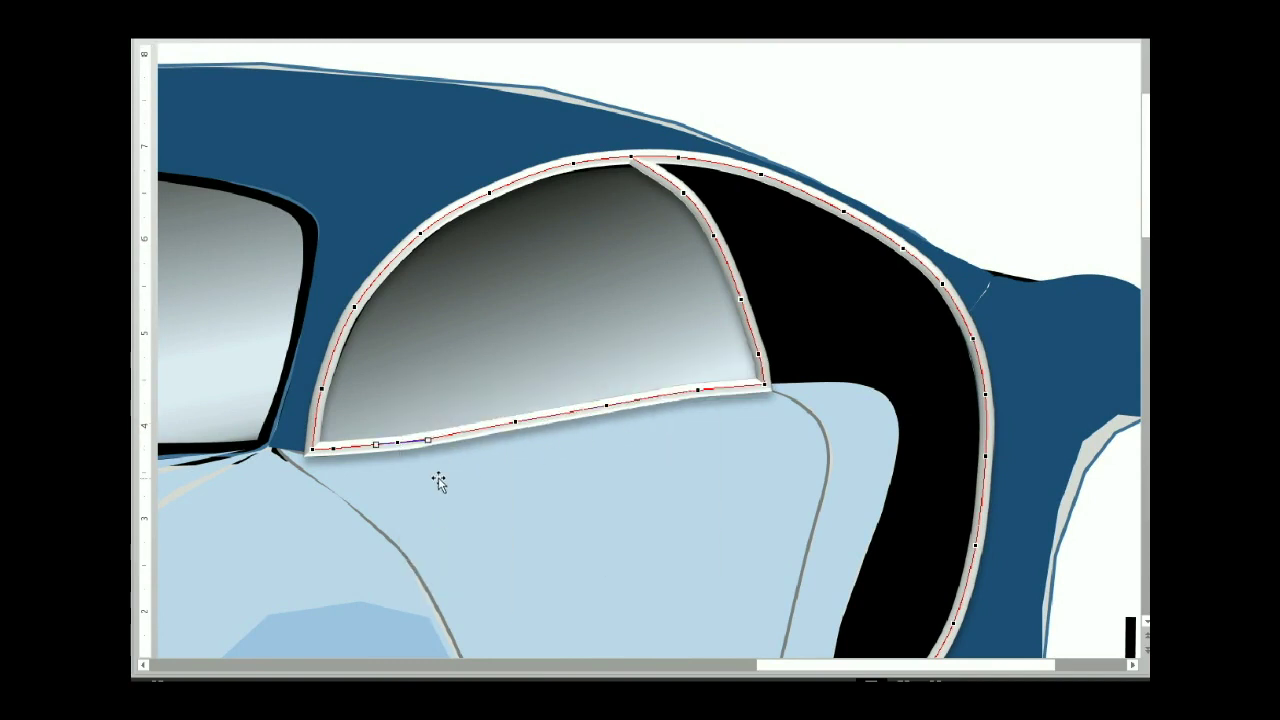
right_click(399, 442)
left_click(376, 448)
left_click_drag(398, 441, 415, 440)
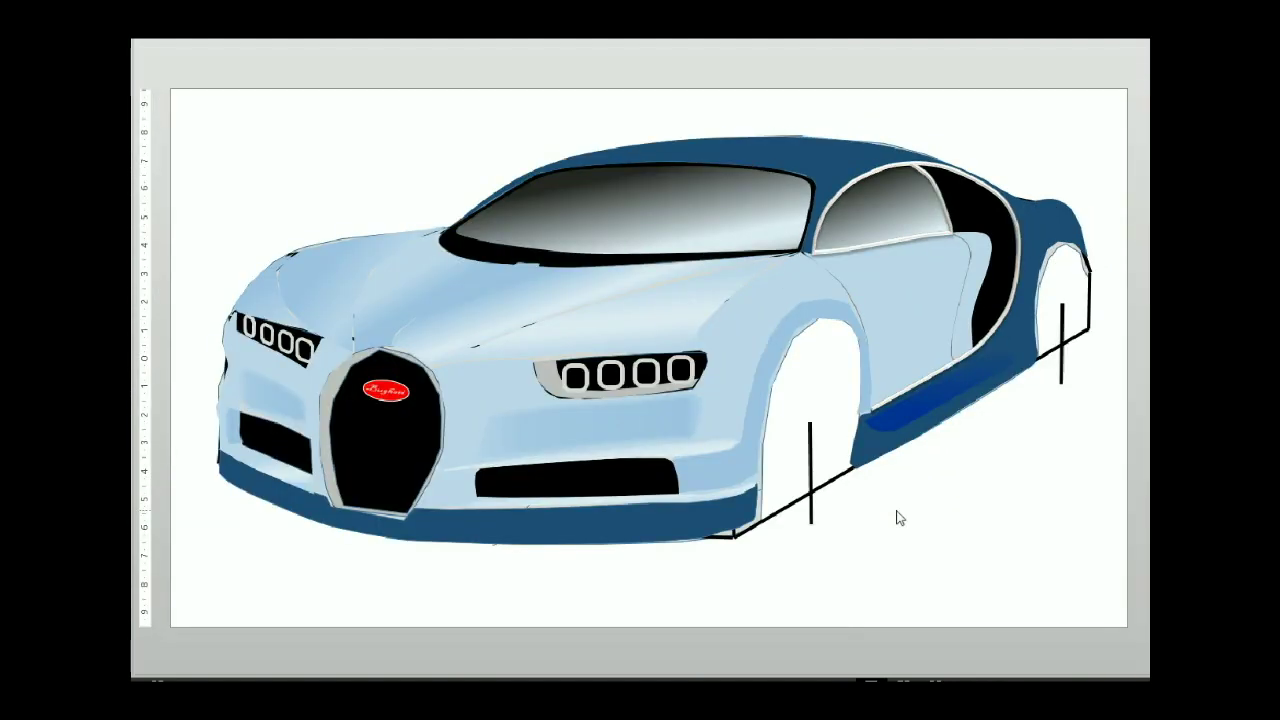
Check the rear window's fill colours, then delete the black wheel guide lines
left_click(862, 185)
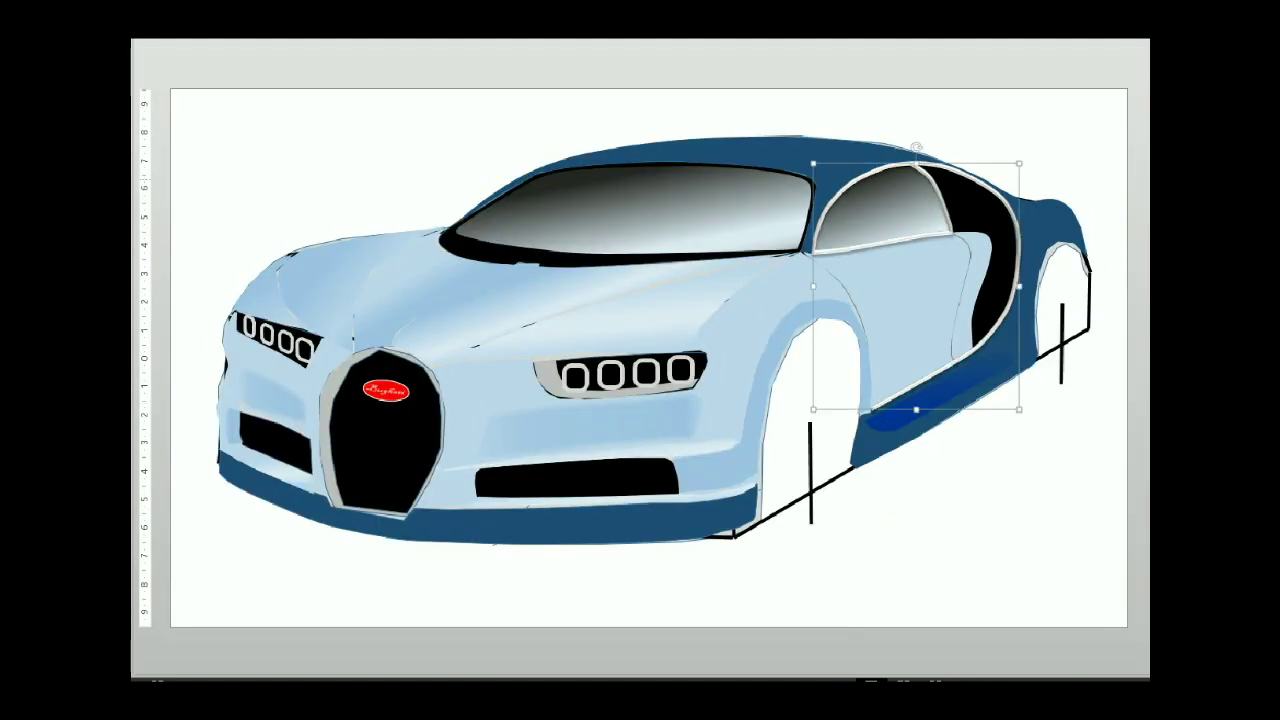
left_click(608, 45)
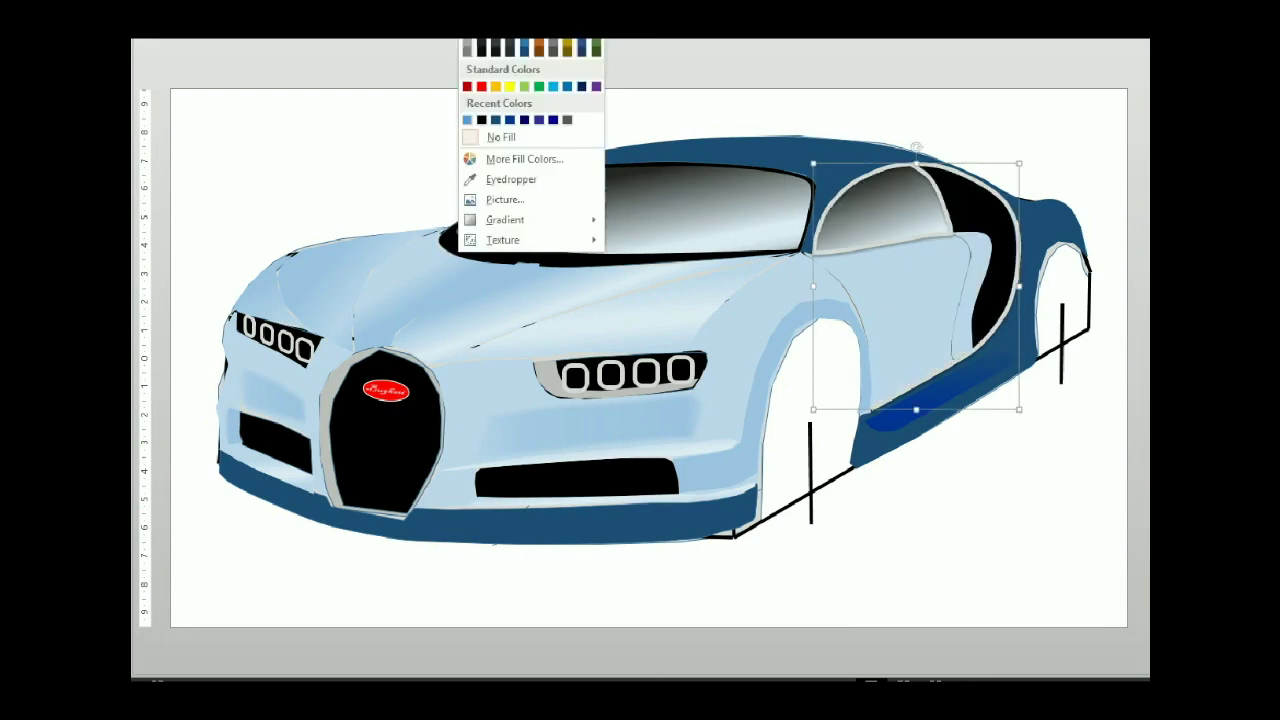
left_click(995, 513)
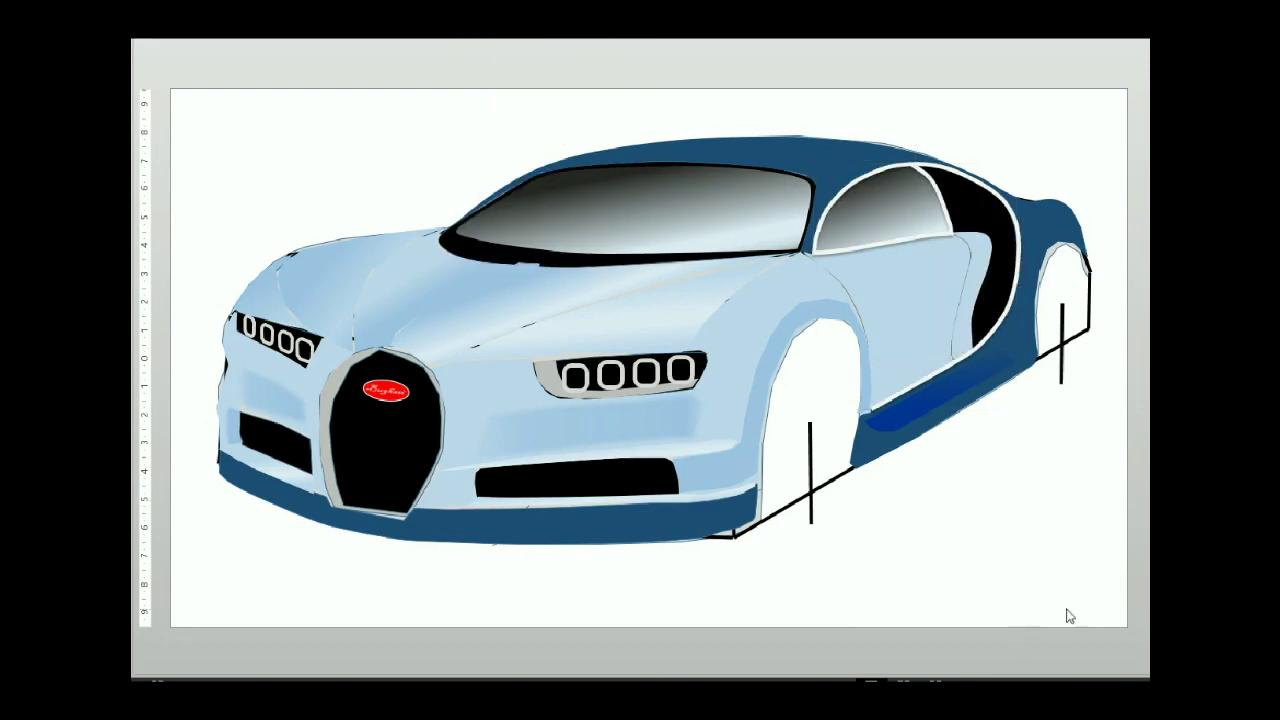
left_click(1061, 355)
key("Delete")
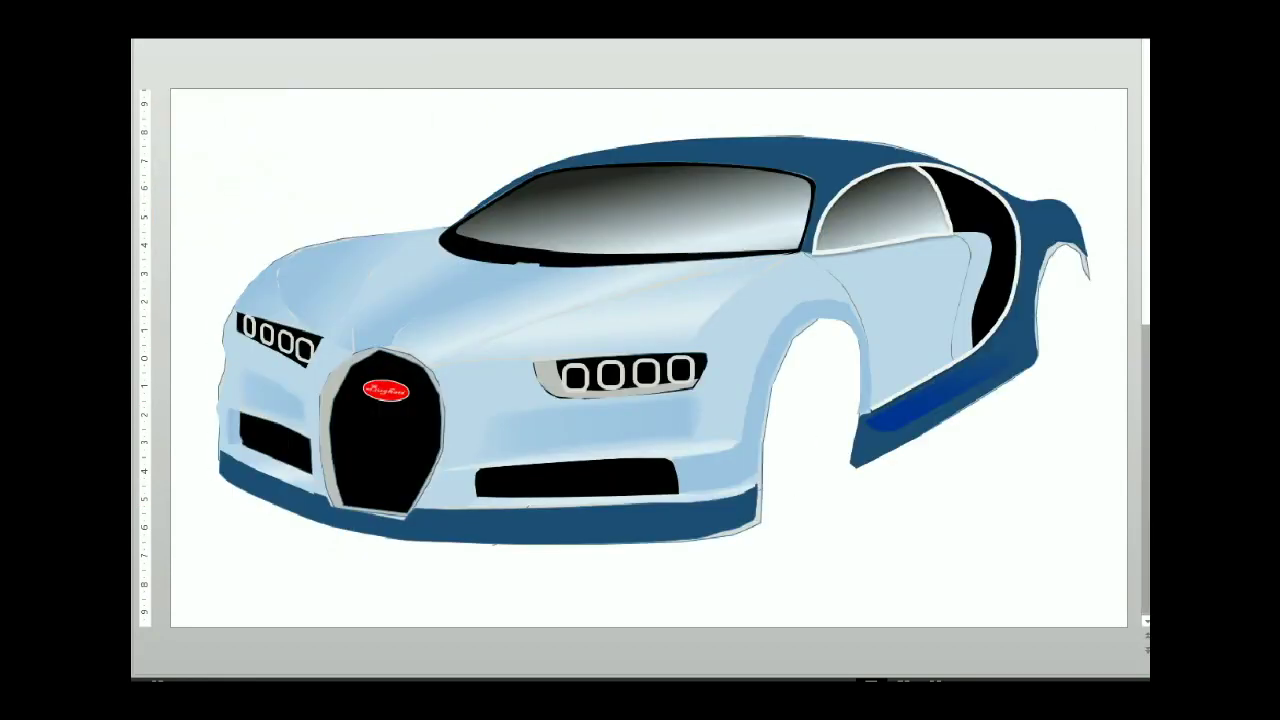
left_click(762, 526)
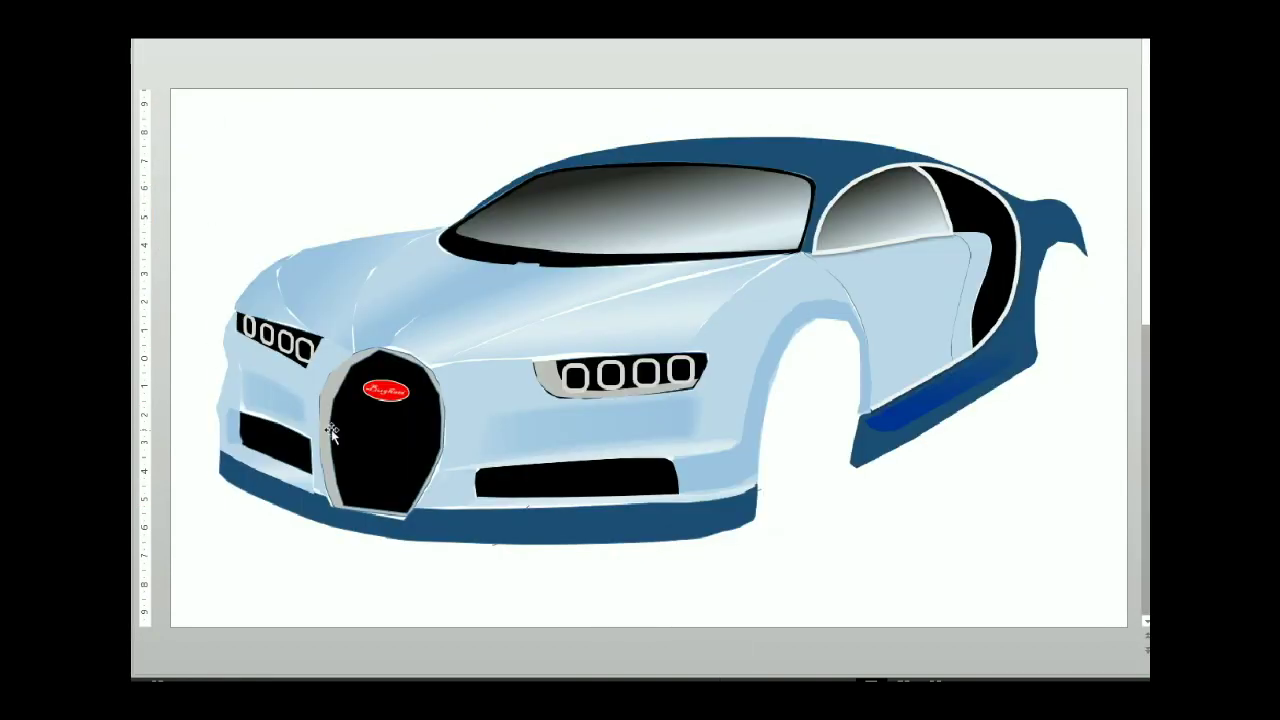
Adjust the rear window's lower-edge points near the rear pillar corner, then exit Edit Points
left_click(909, 236)
scroll(909, 236, "up", 3)
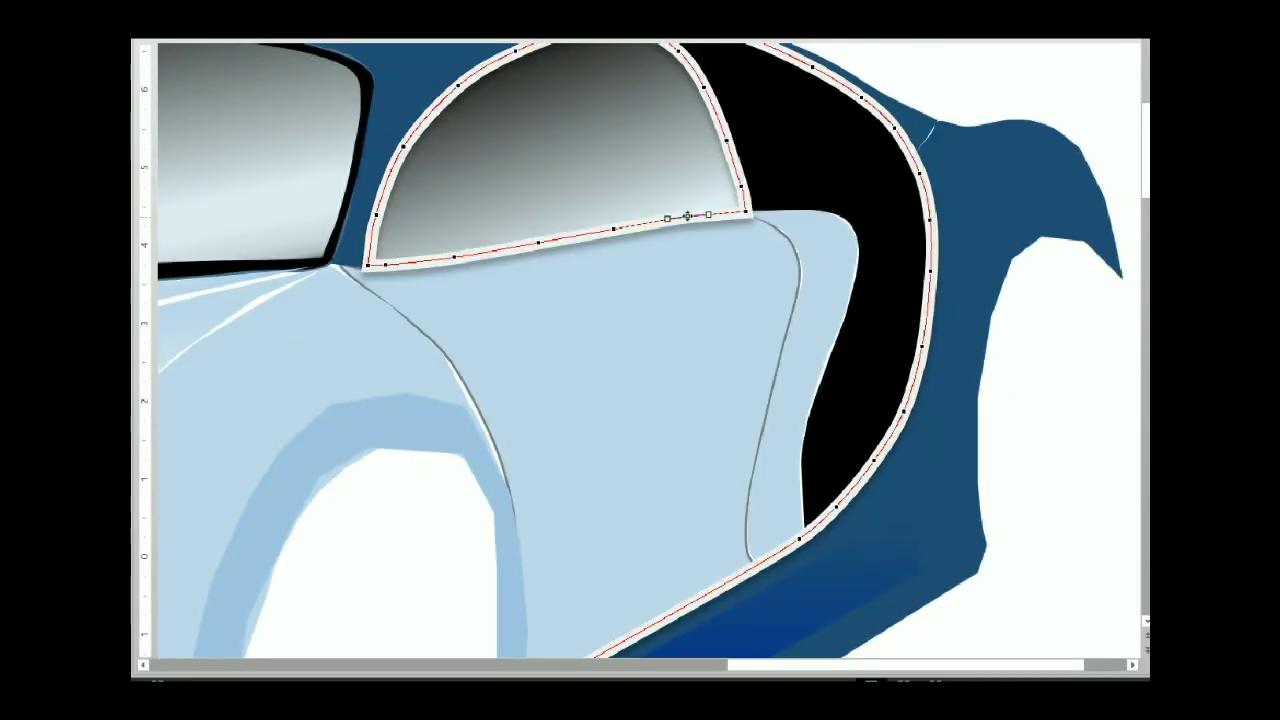
left_click(614, 230)
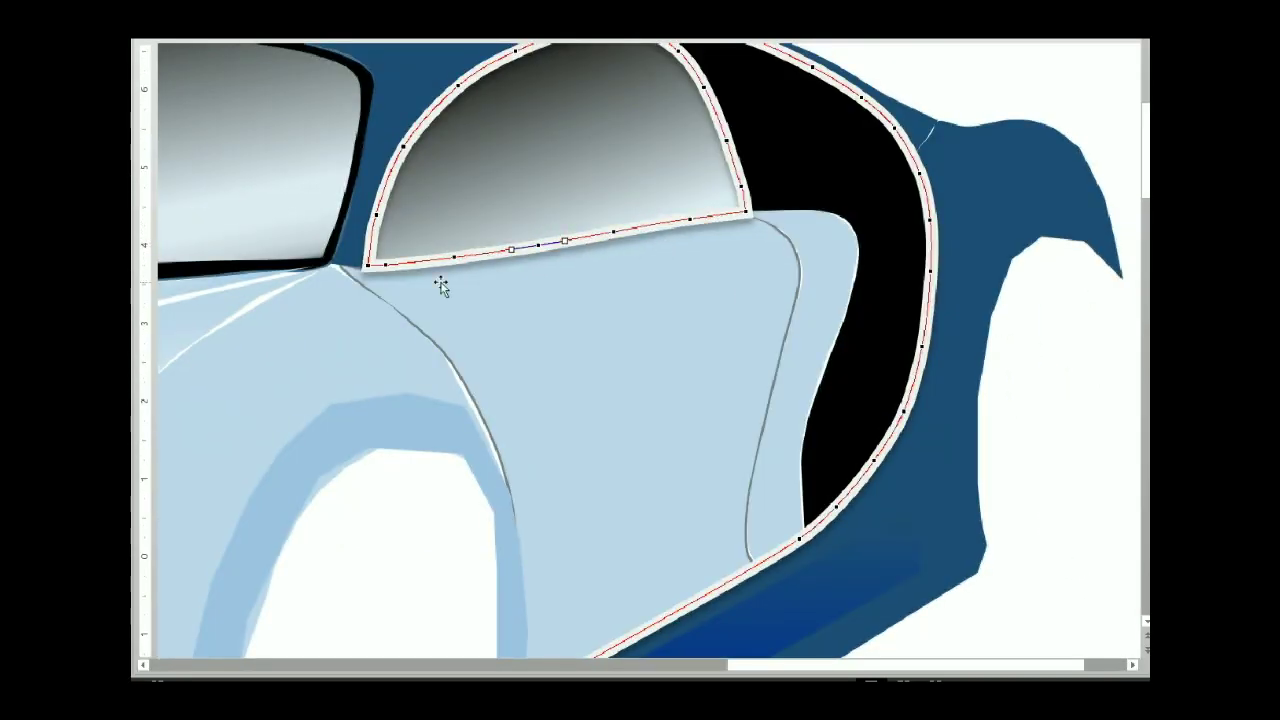
left_click(690, 218)
right_click(690, 218)
left_click(614, 230)
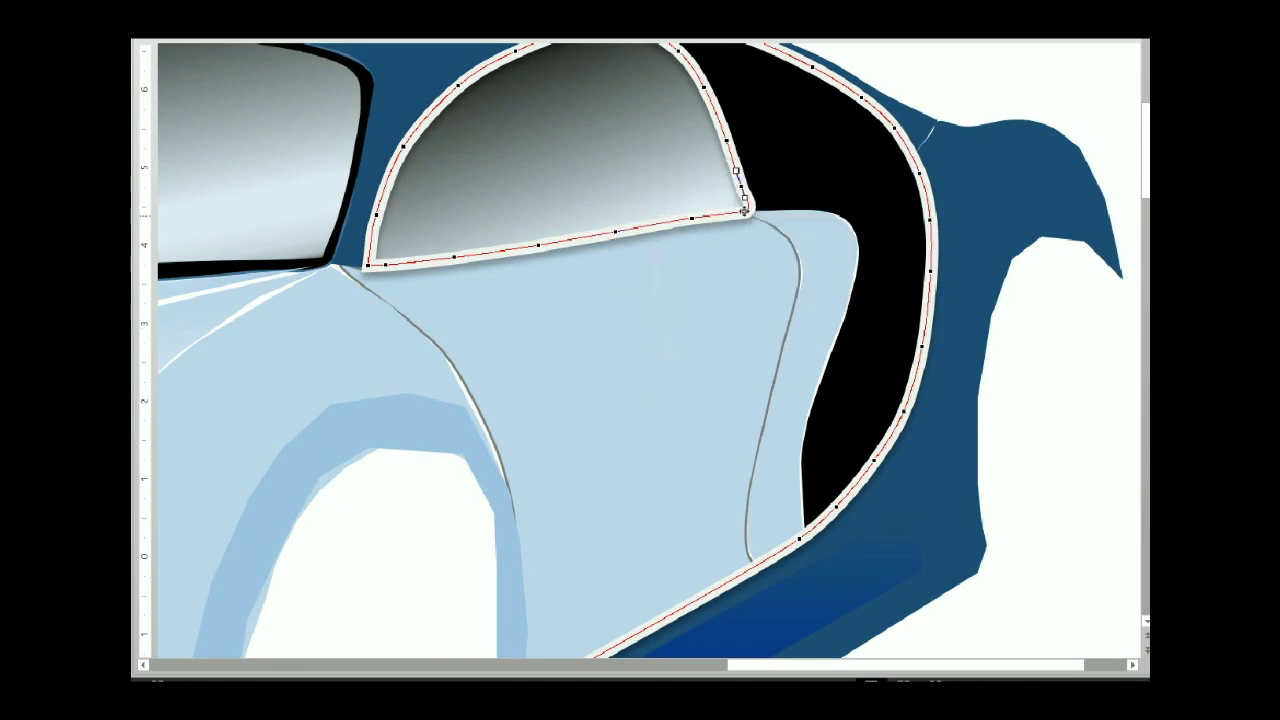
key("Escape")
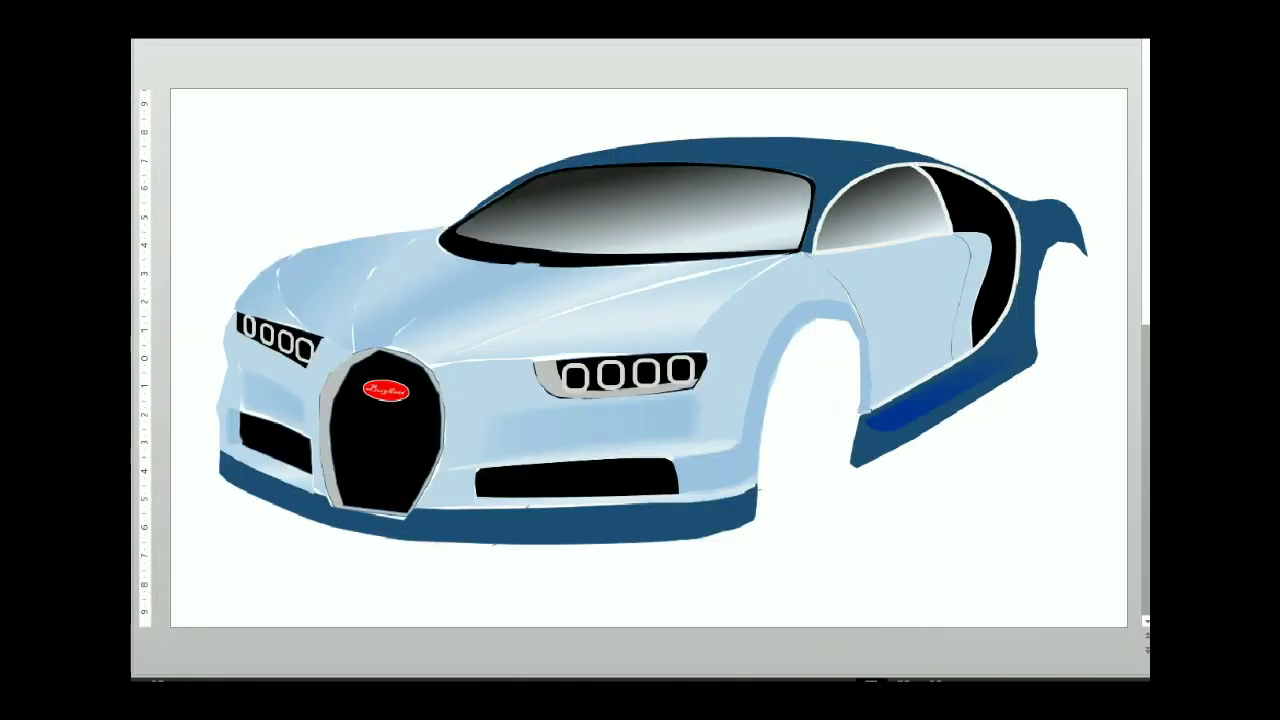
Edit the black grille's points: delete the peak point and reshape its upper-left and bottom-left curves
right_click(390, 424)
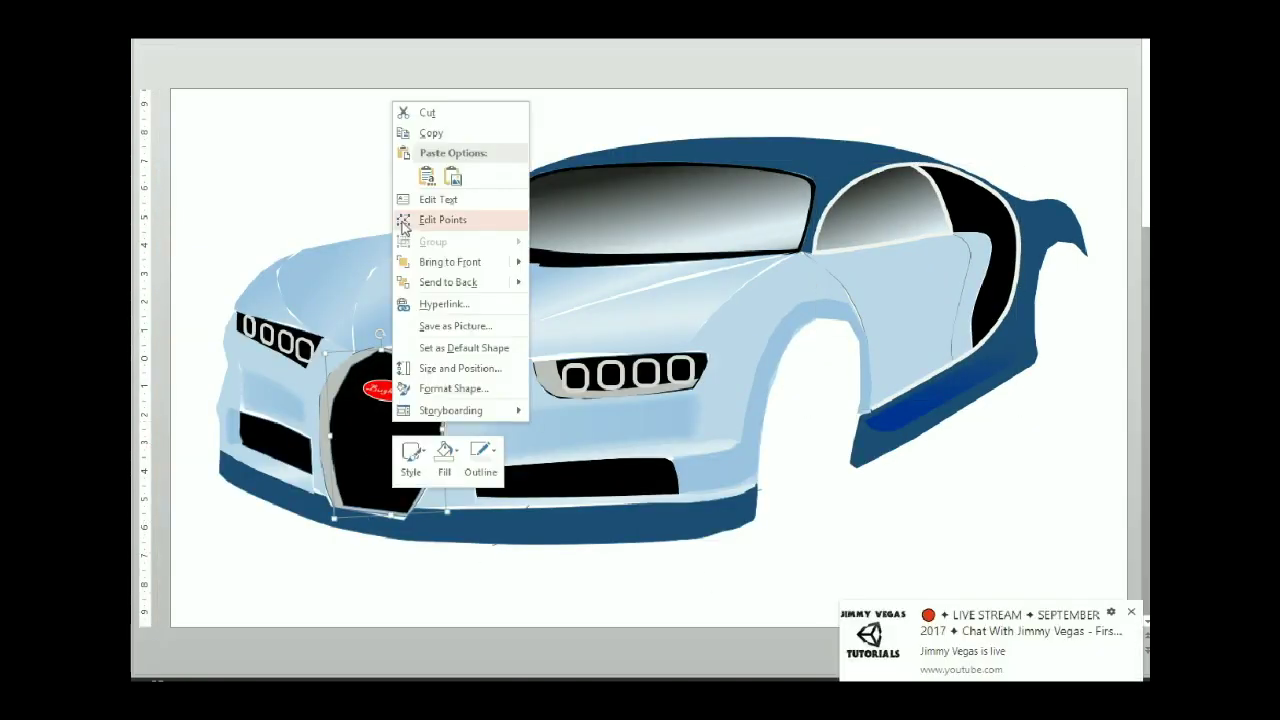
left_click(435, 217)
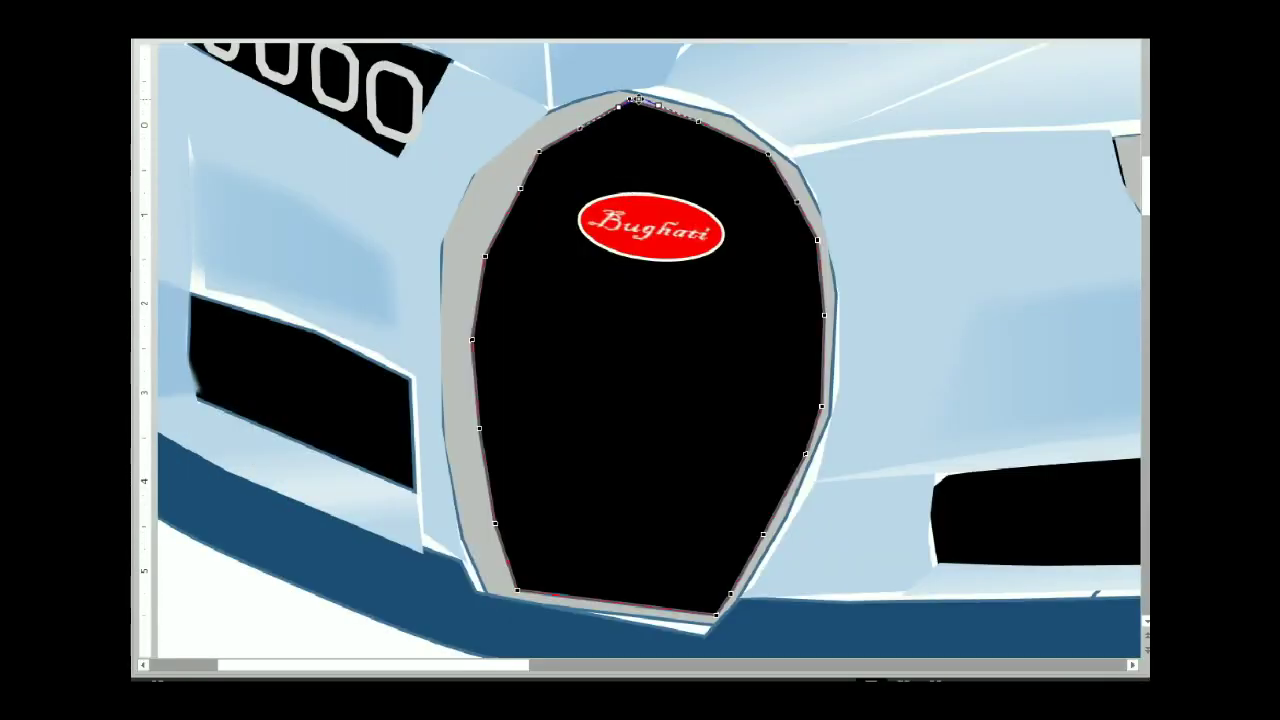
right_click(574, 114)
left_click(614, 157)
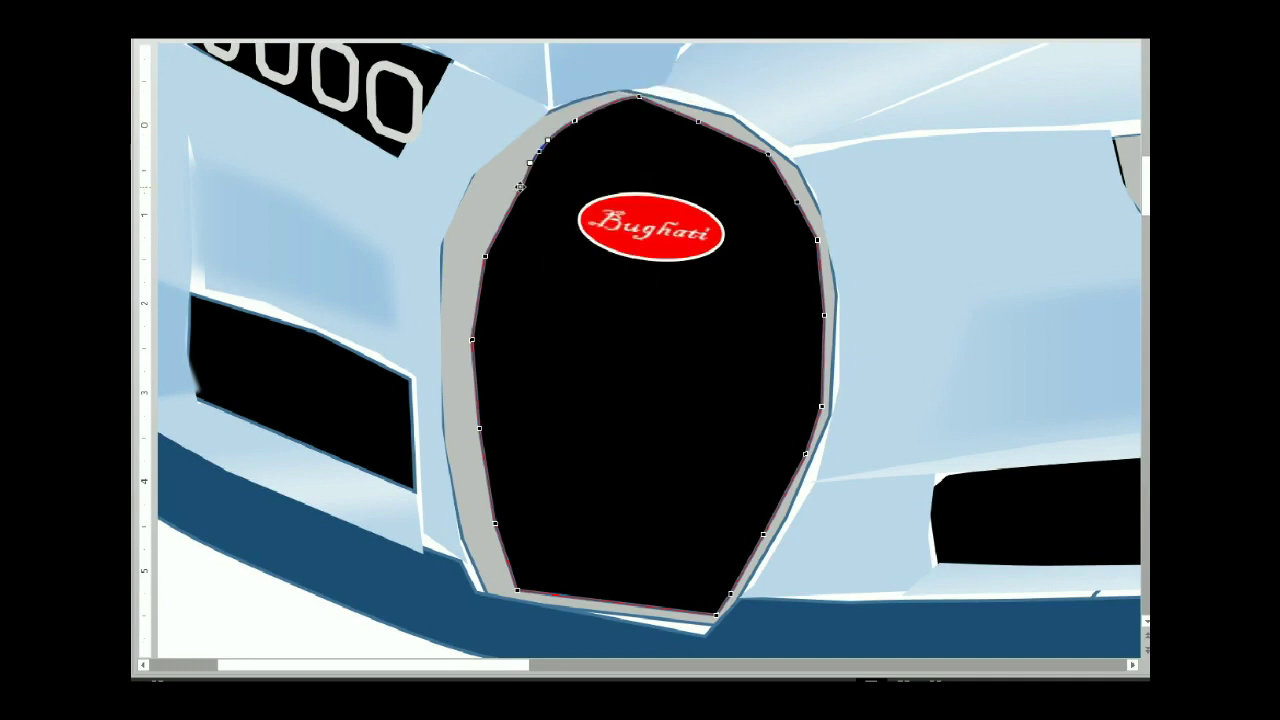
left_click_drag(520, 186, 535, 150)
right_click(537, 148)
right_click(485, 256)
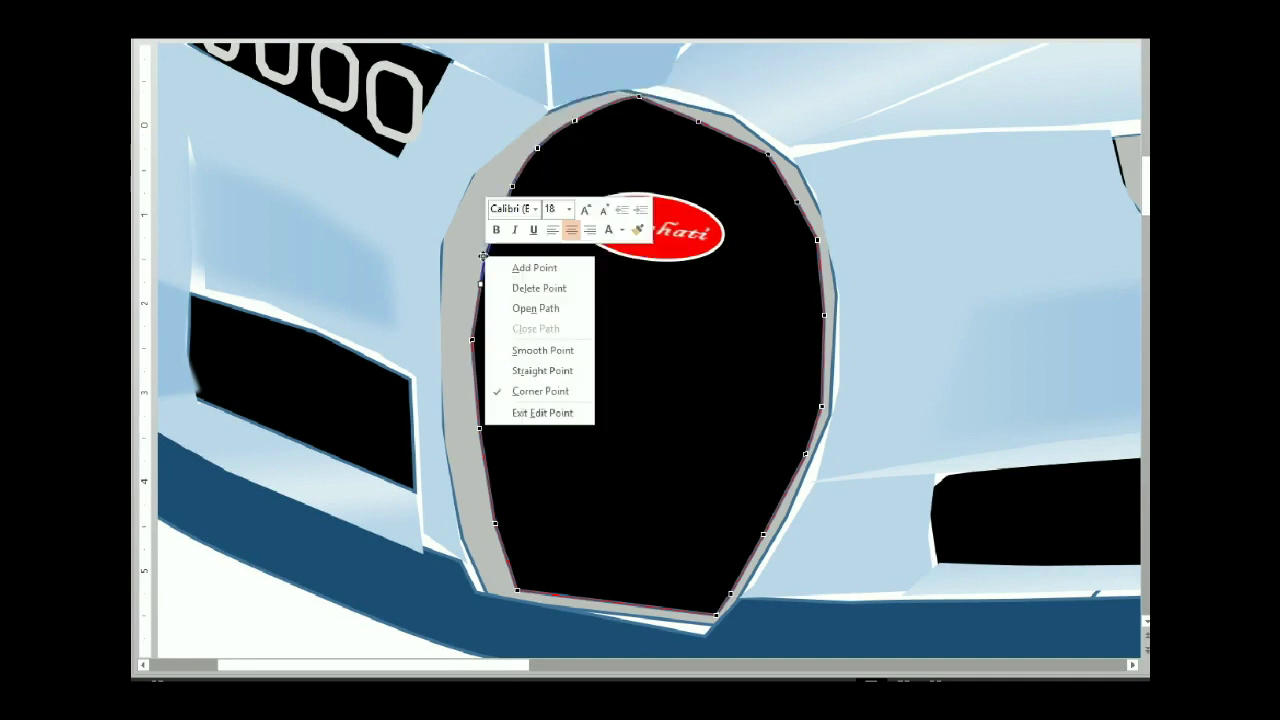
right_click(472, 340)
right_click(479, 428)
right_click(494, 523)
right_click(517, 590)
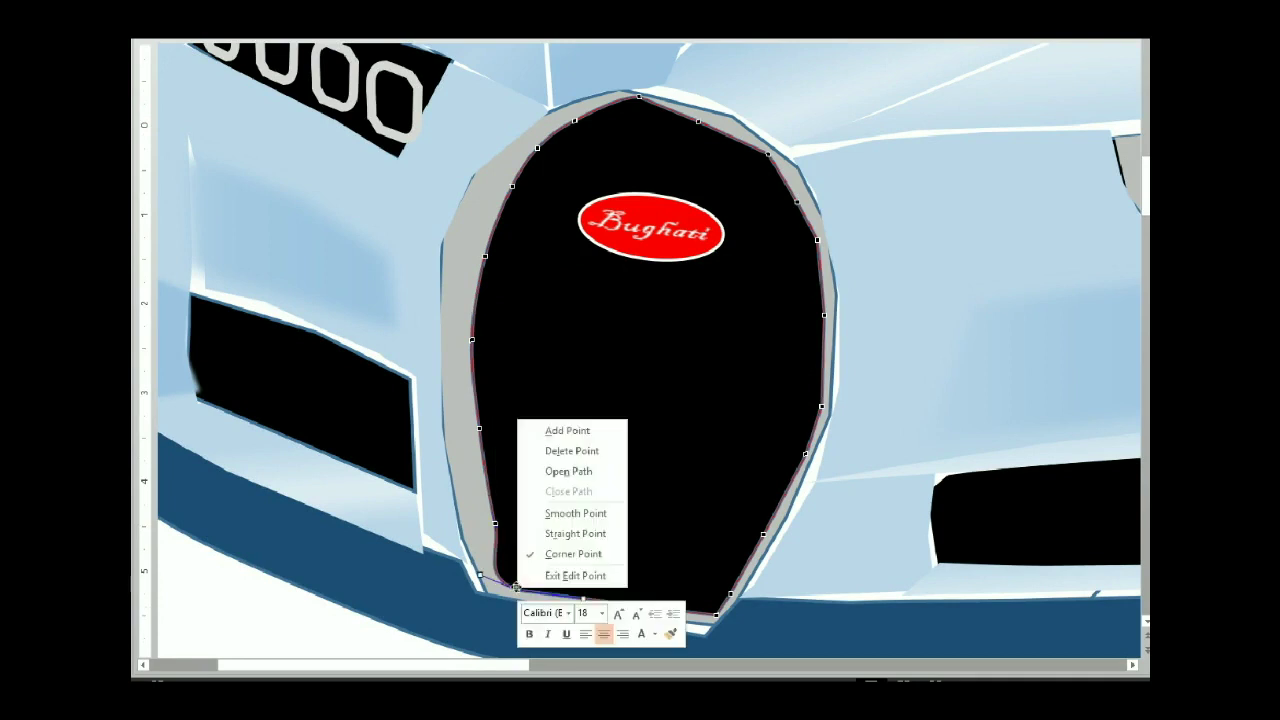
left_click(545, 554)
left_click_drag(518, 588, 538, 615)
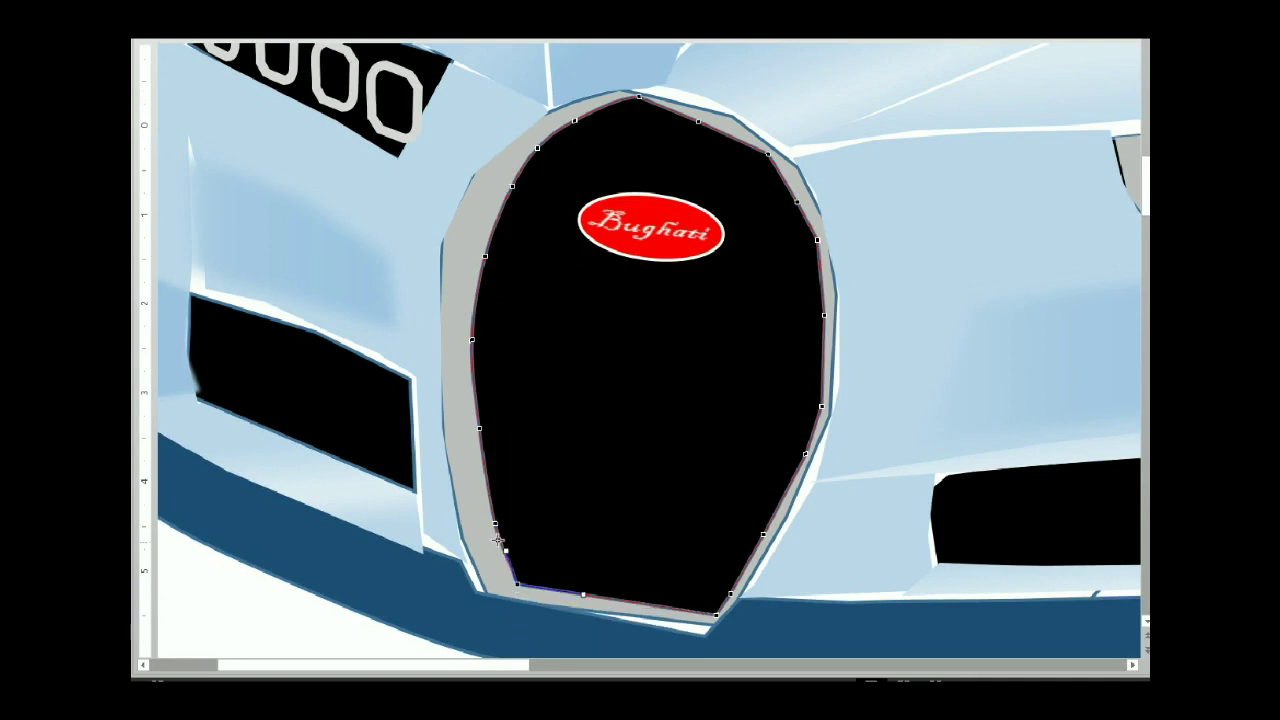
Change the grille's lower-left point type and make its top-right point curved
right_click(498, 540)
right_click(514, 590)
left_click(565, 529)
right_click(571, 124)
left_click(594, 148)
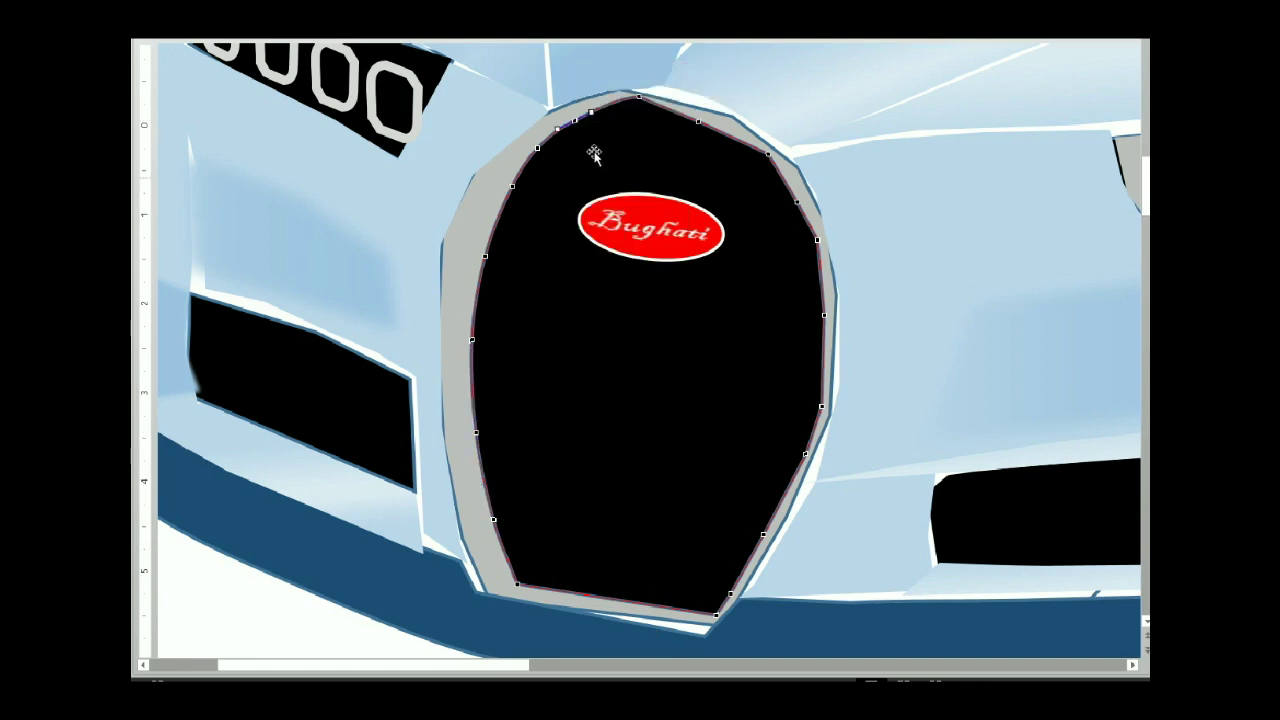
right_click(698, 120)
left_click(749, 234)
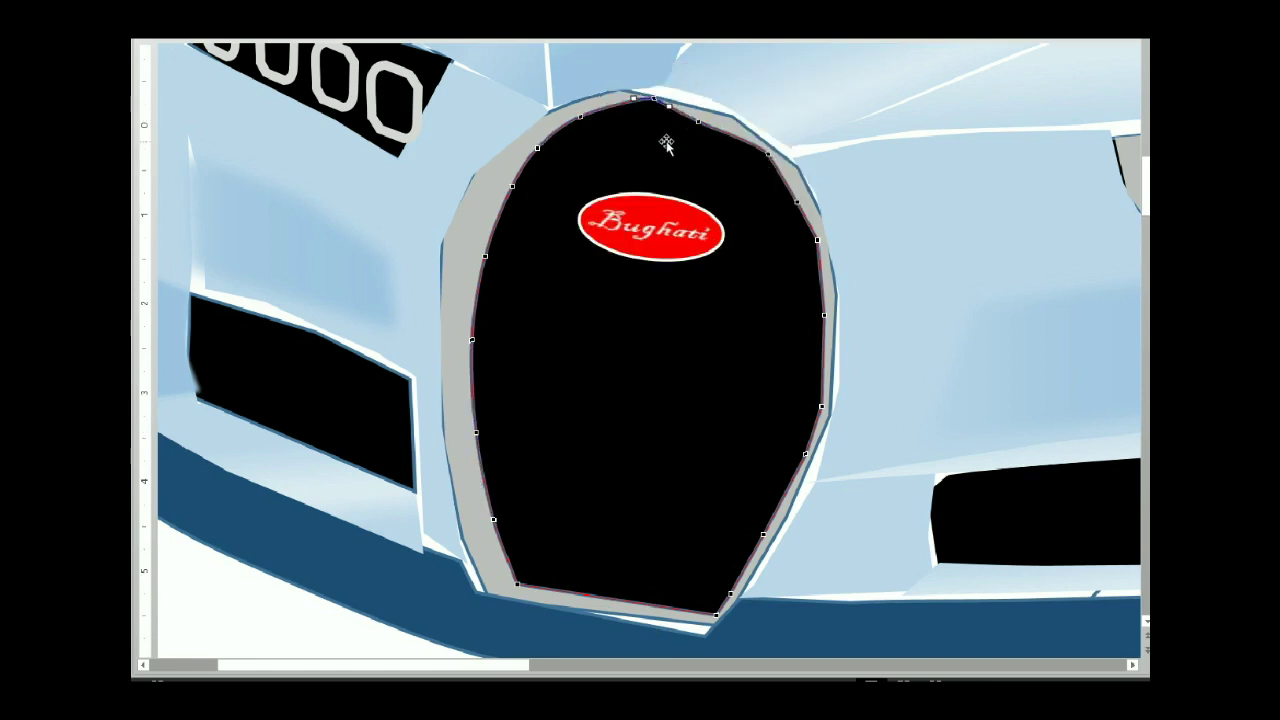
Add a point on the grille's upper-right curve and smooth its right-side edge
double_click(764, 154)
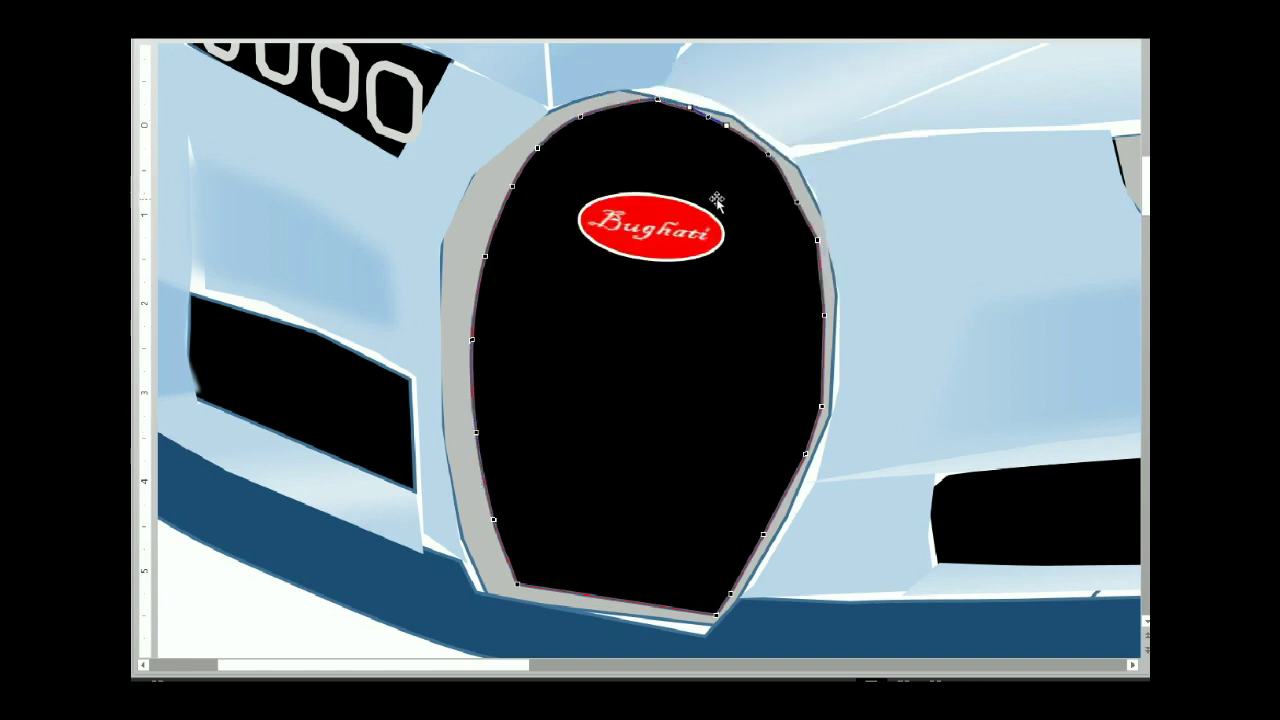
right_click(797, 203)
left_click(840, 240)
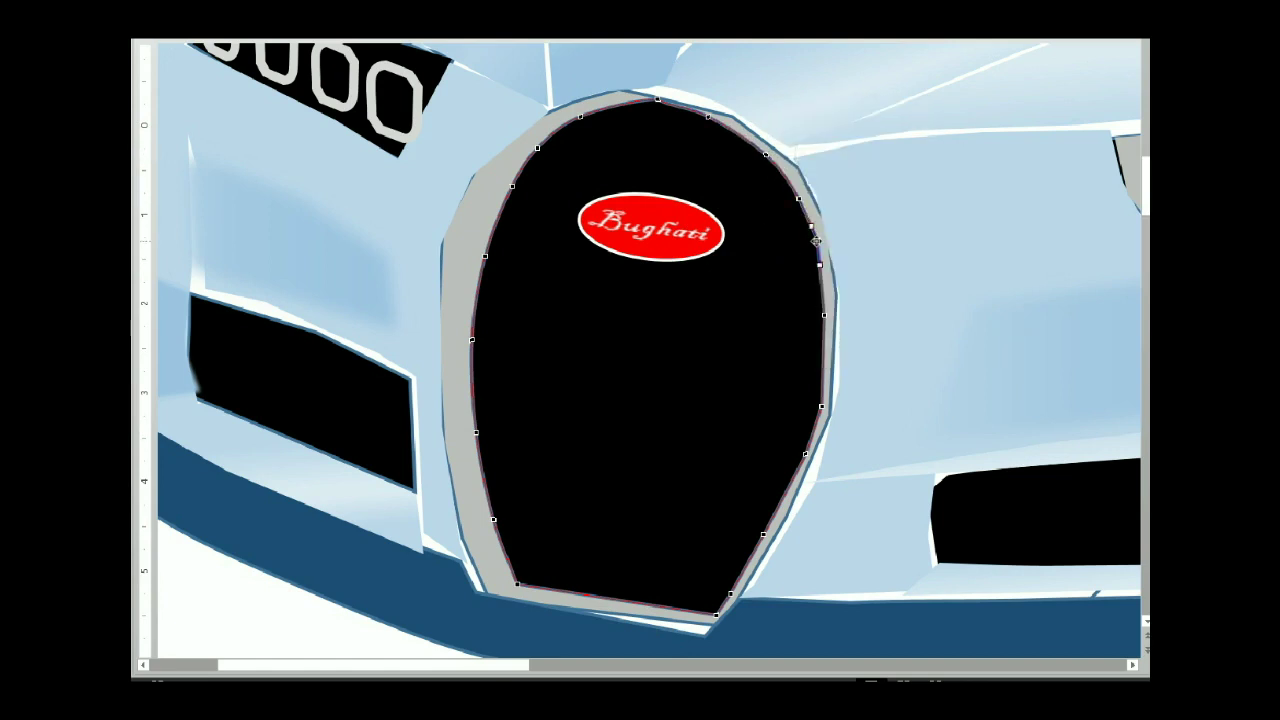
left_click_drag(822, 258, 824, 288)
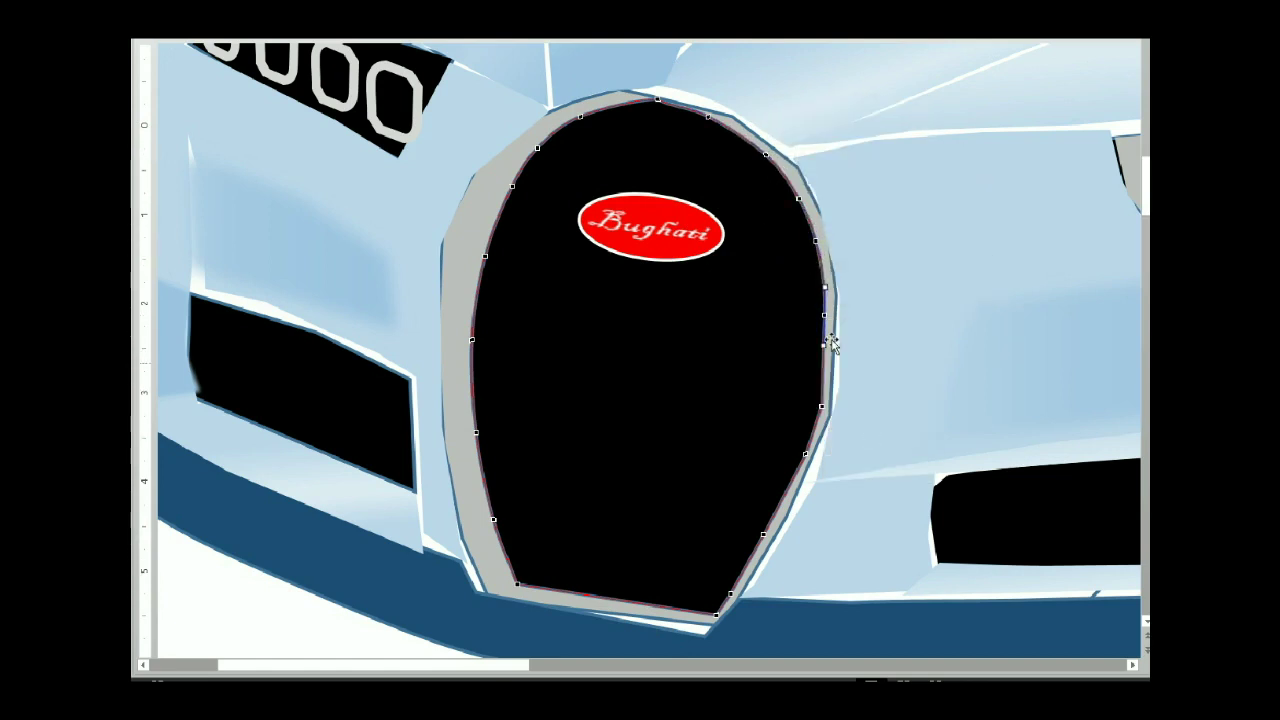
left_click_drag(822, 345, 823, 343)
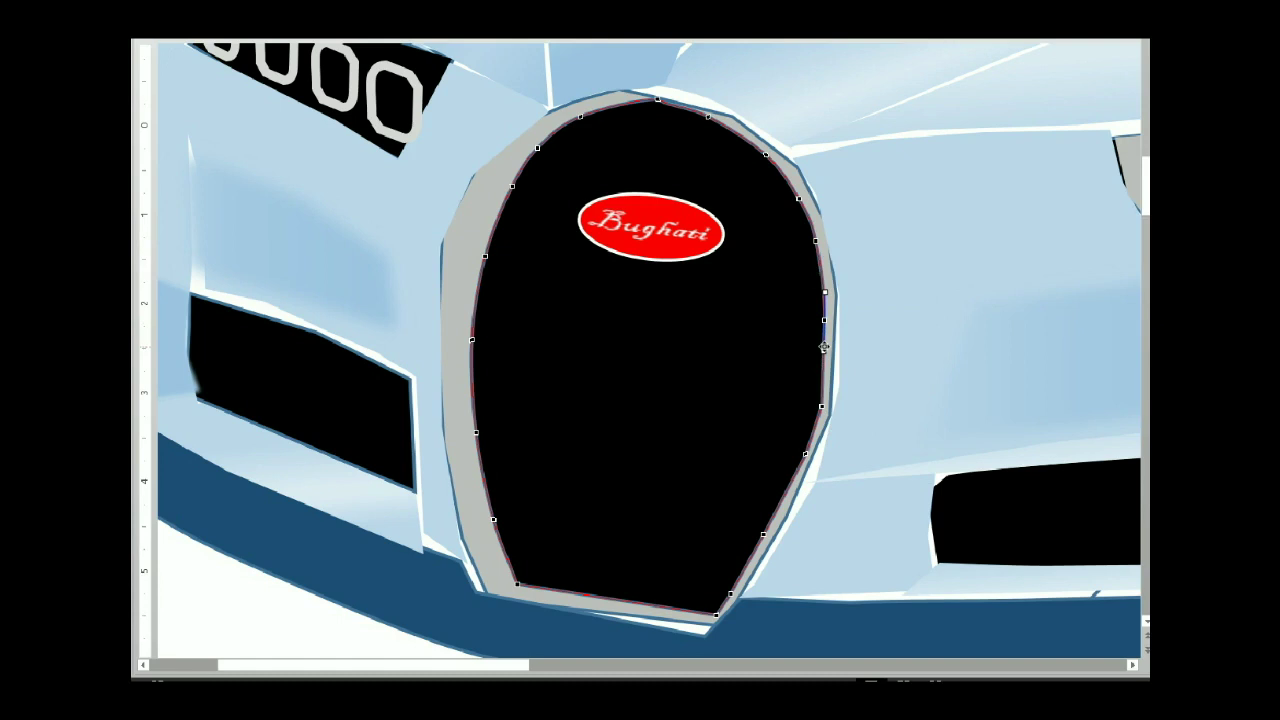
right_click(823, 346)
left_click(885, 540)
left_click_drag(821, 407, 822, 378)
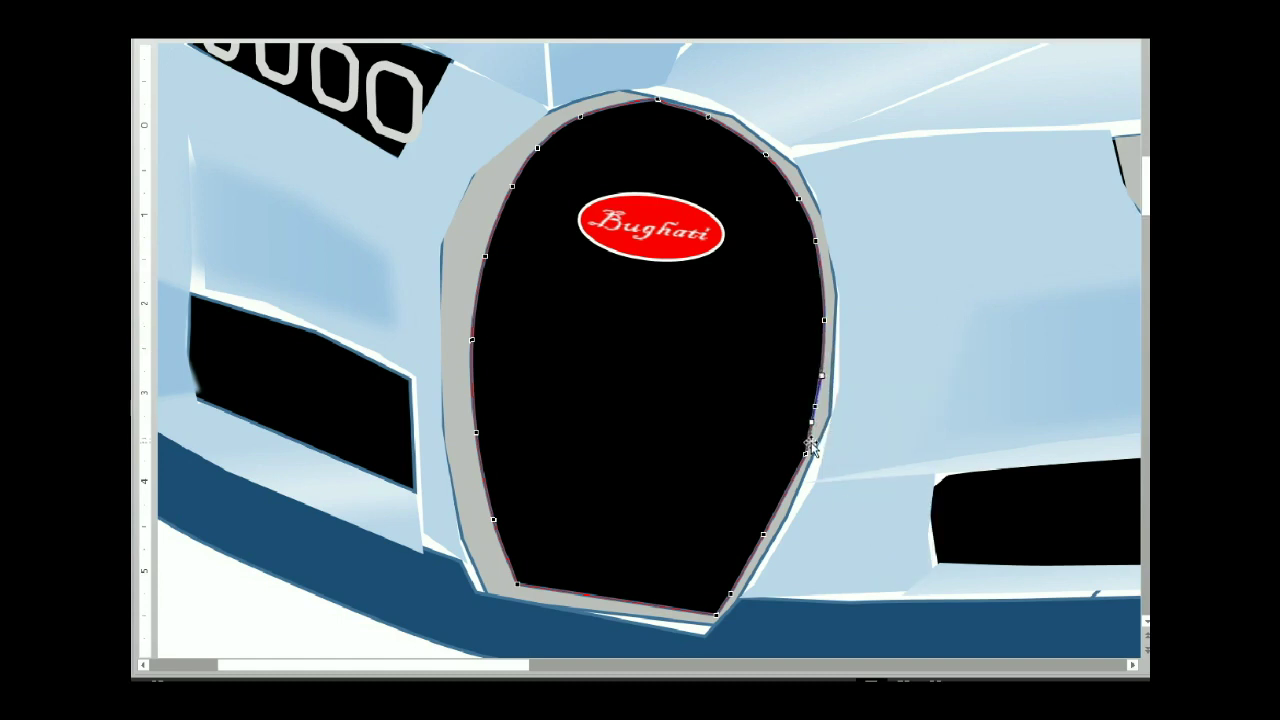
Adjust the grille's remaining right-edge points and make its lower-right segment straight
right_click(797, 193)
left_click(856, 312)
right_click(806, 452)
left_click(840, 465)
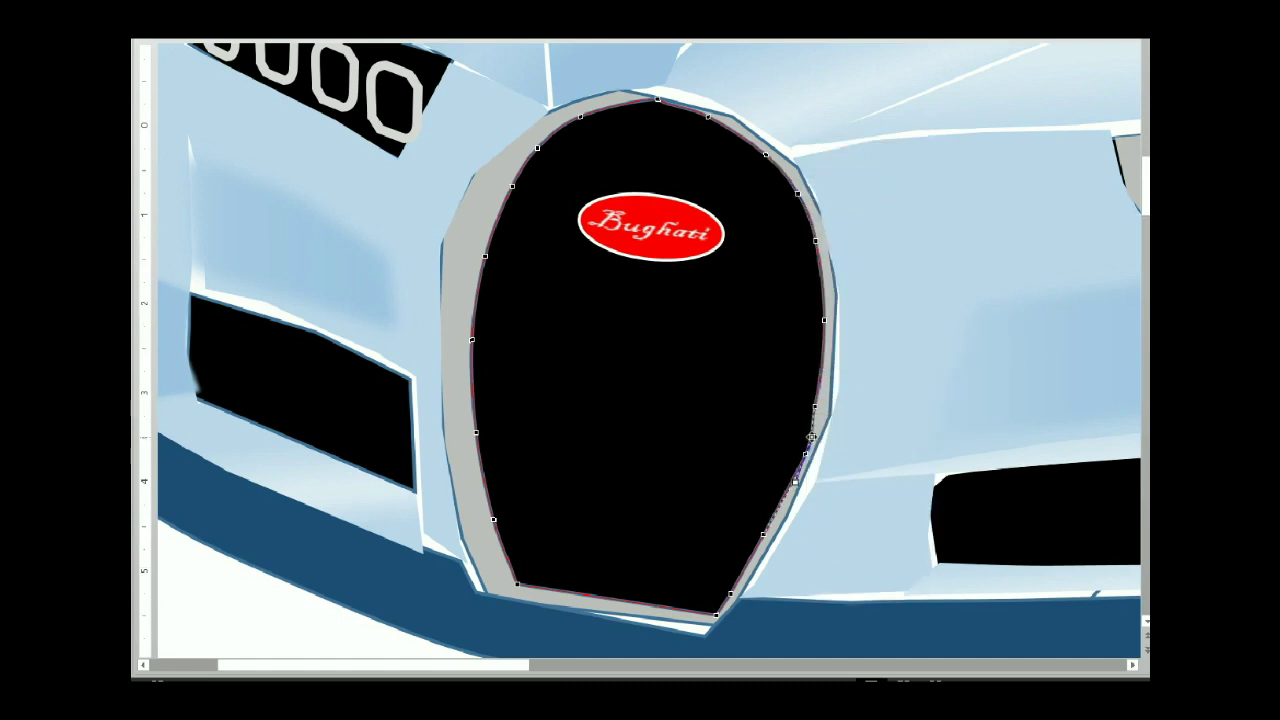
left_click_drag(812, 434, 809, 434)
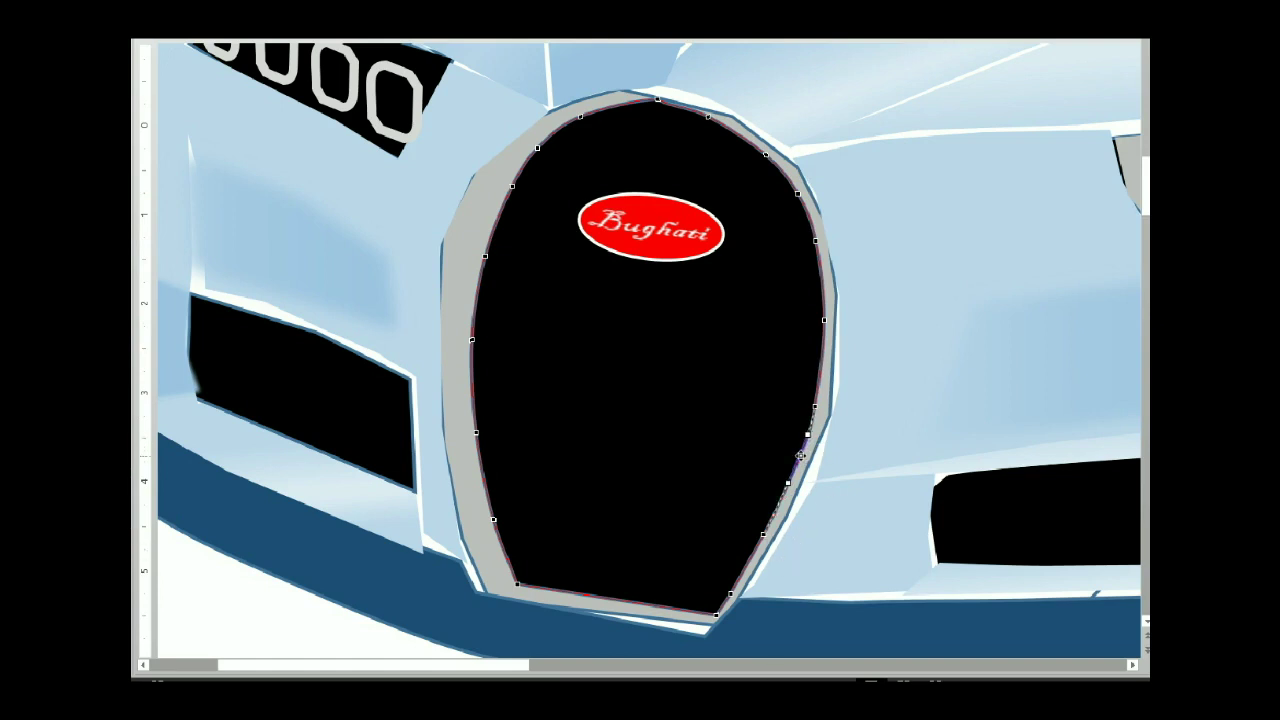
right_click(763, 535)
left_click(798, 500)
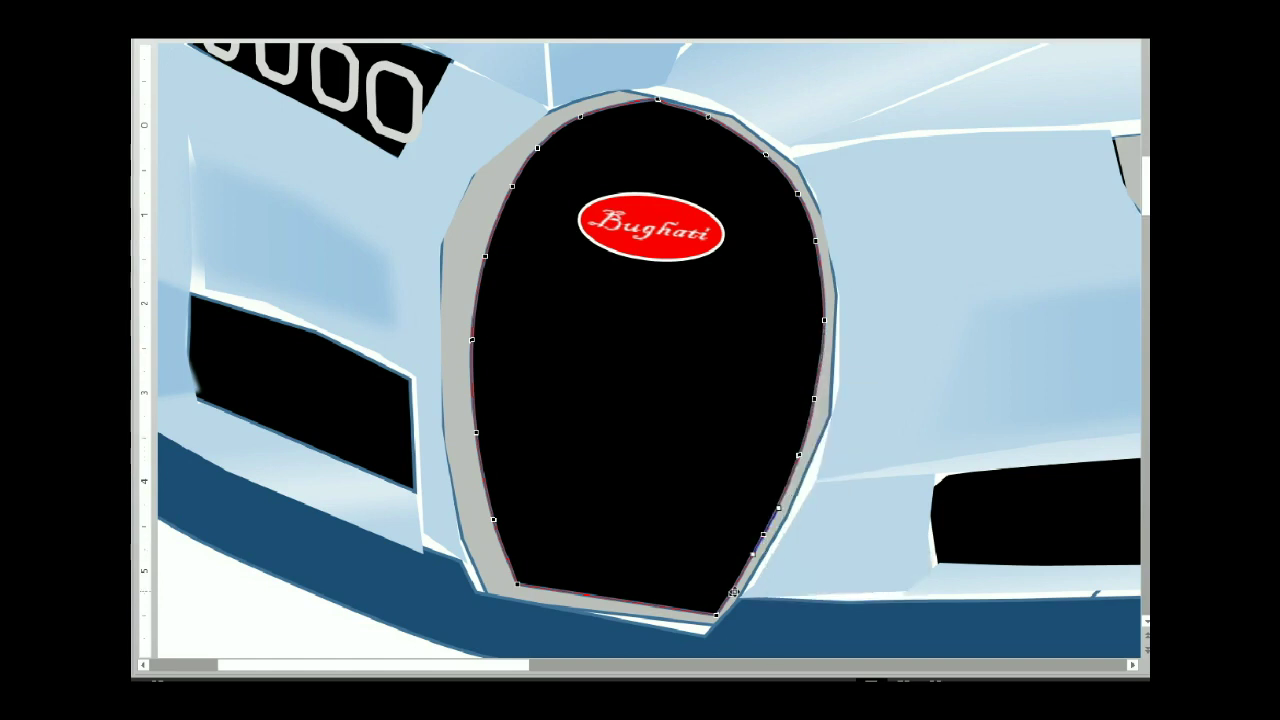
right_click(727, 600)
left_click(772, 542)
Switch to the grey rim's outline and reshape its right-side curve
left_click(491, 209)
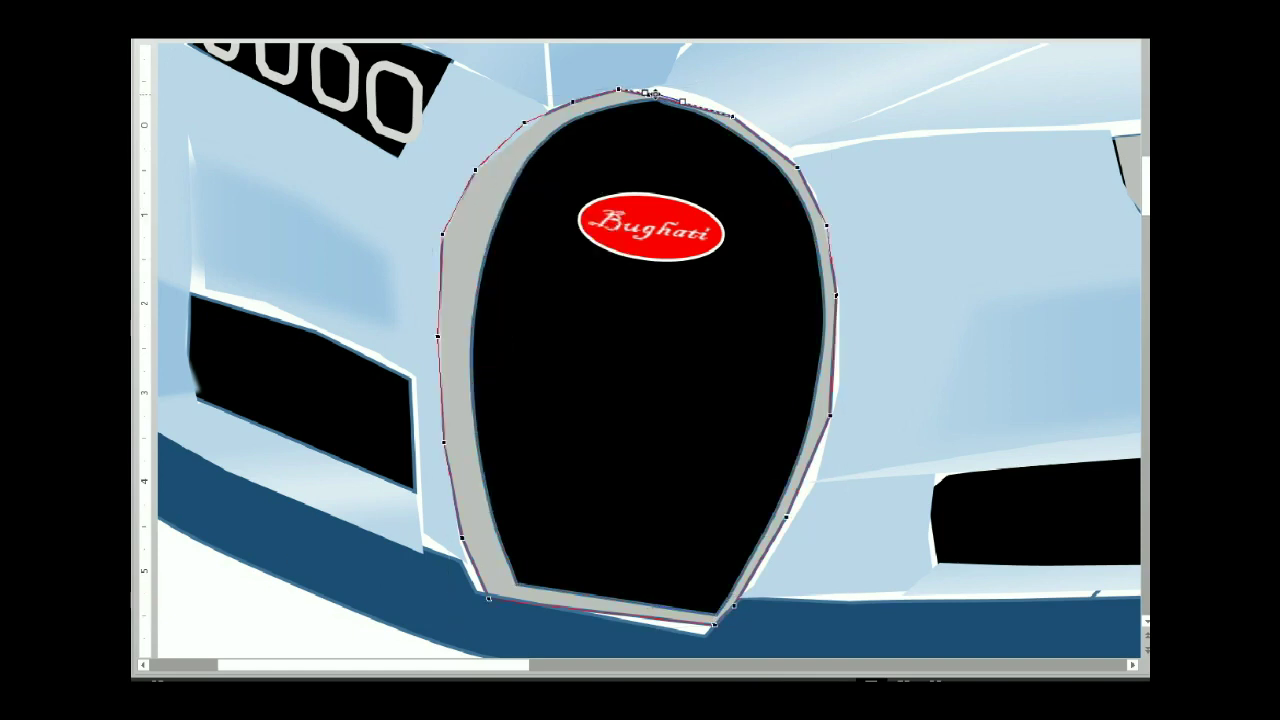
right_click(684, 126)
left_click(737, 246)
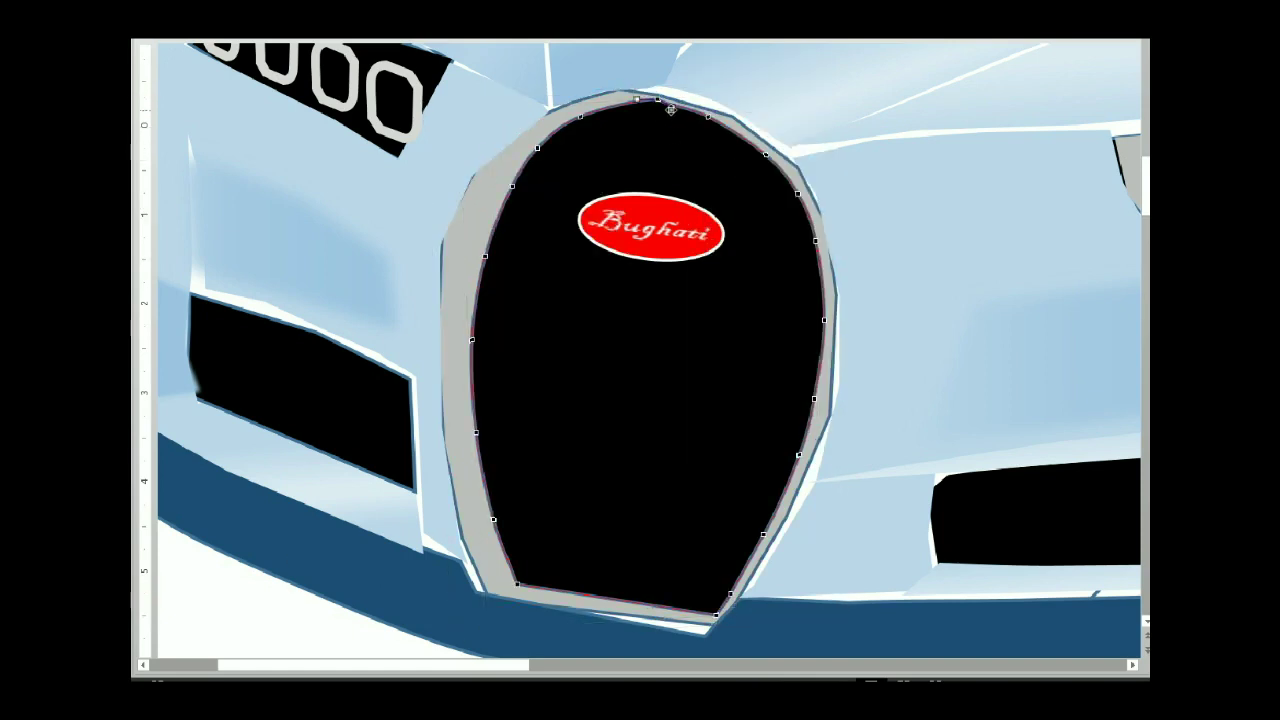
left_click(505, 167)
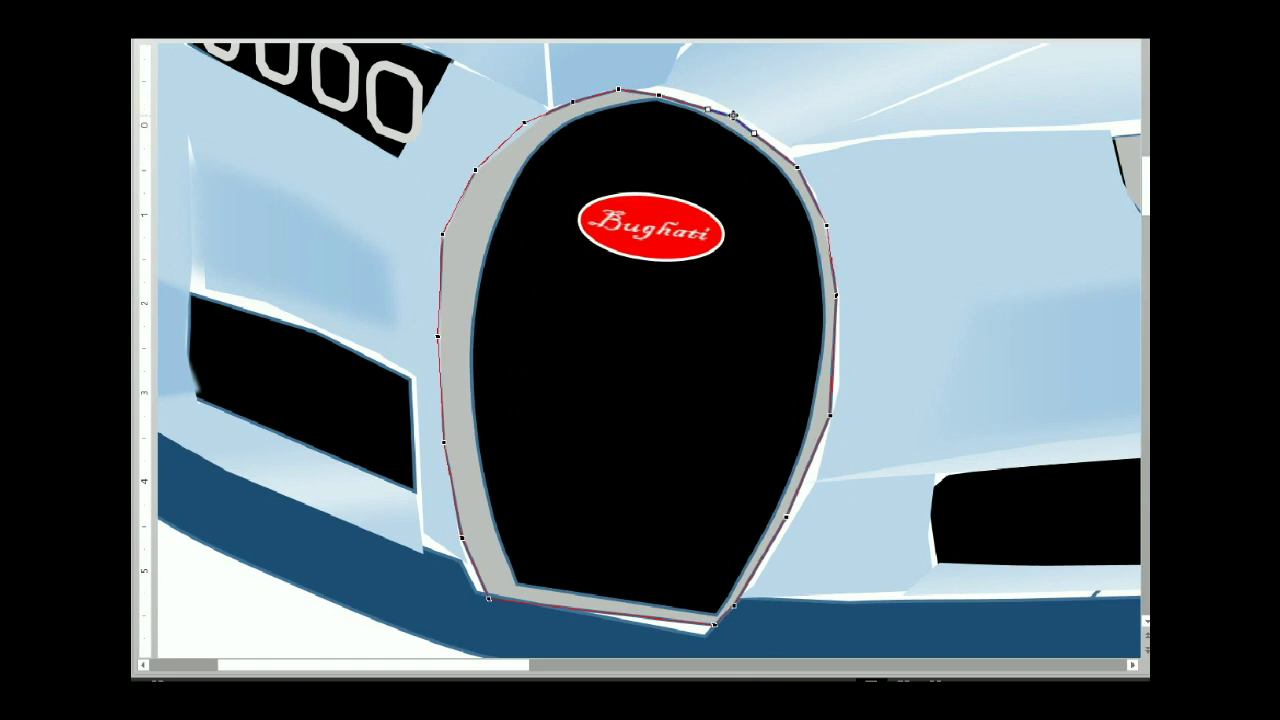
left_click(733, 116)
left_click(798, 170)
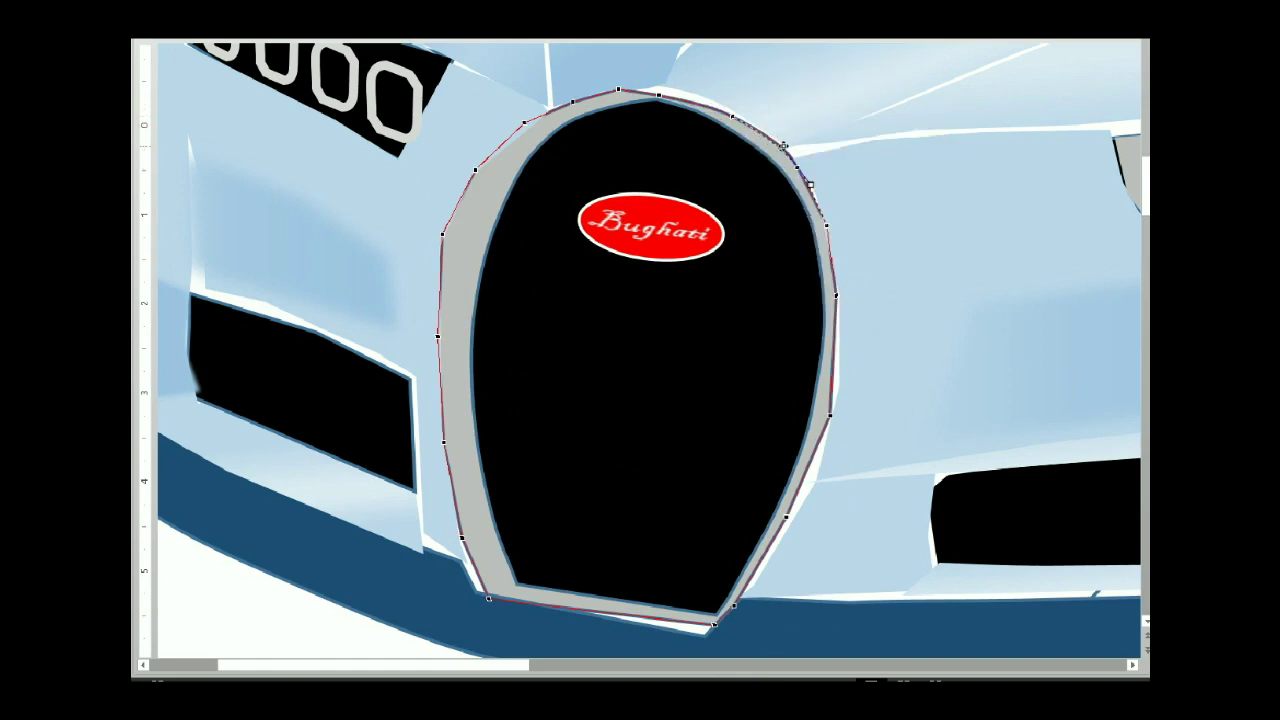
key("Tab")
key("Tab")
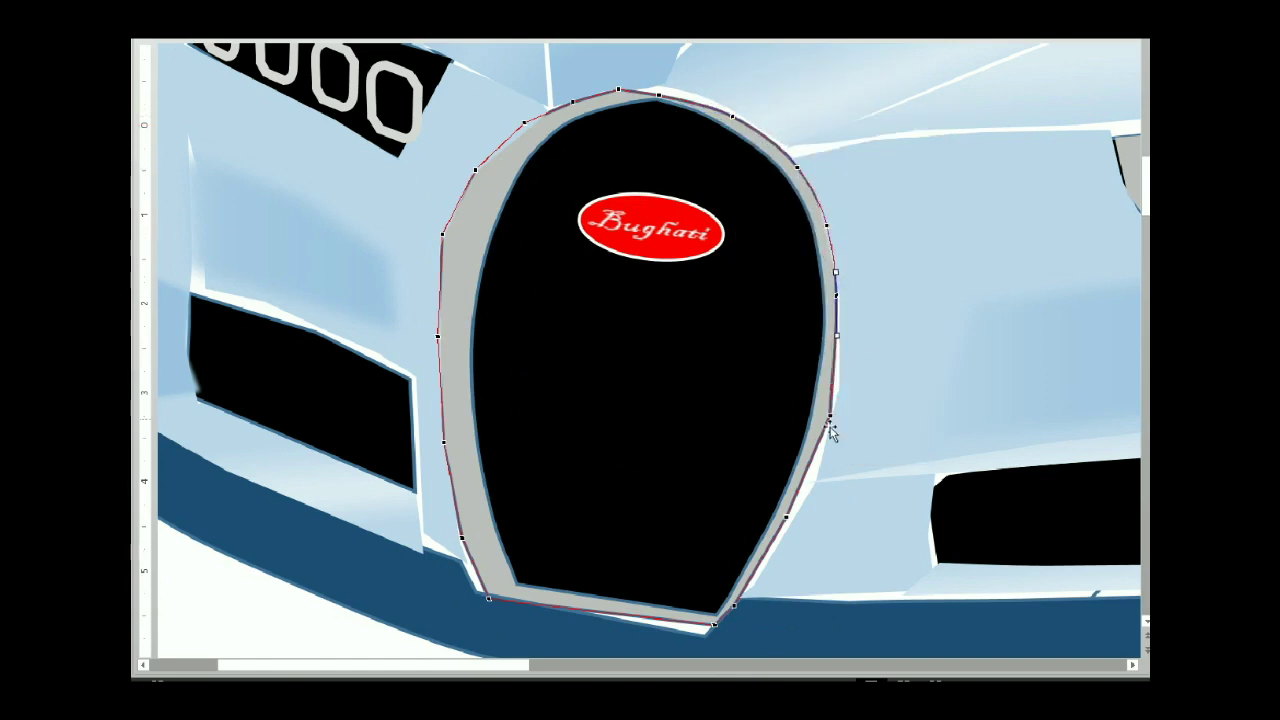
left_click_drag(830, 414, 825, 399)
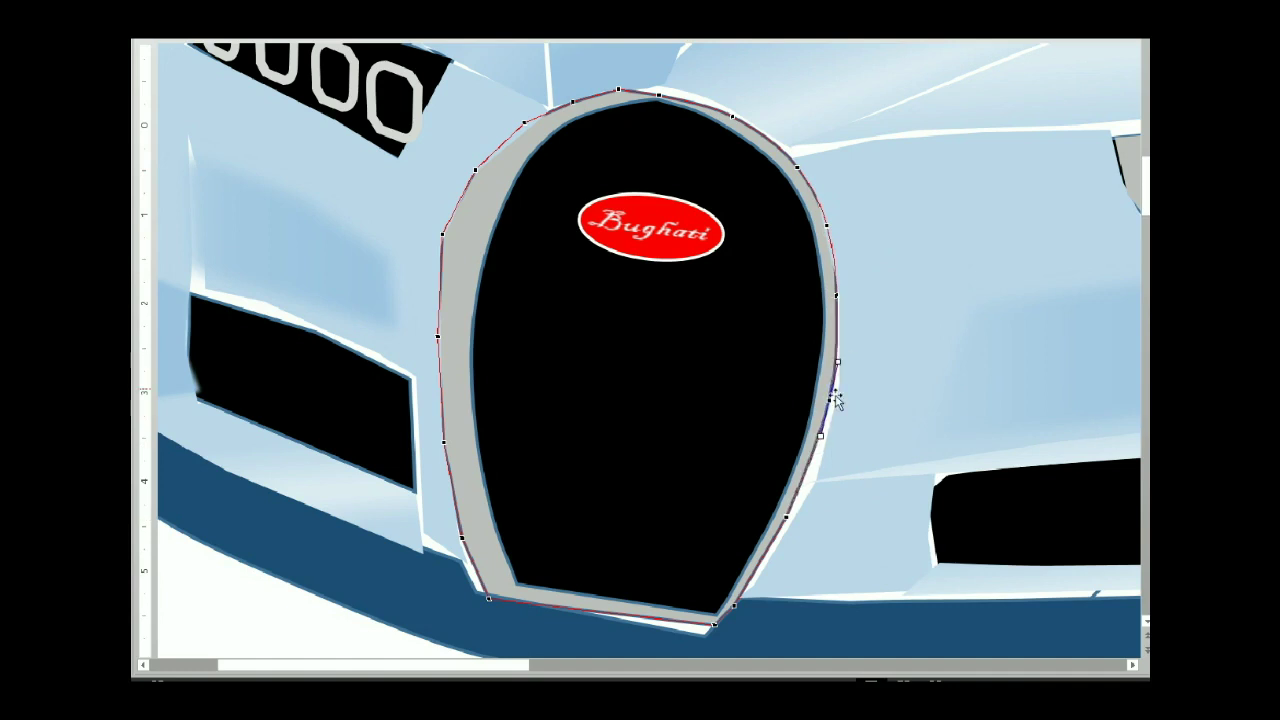
left_click(805, 500)
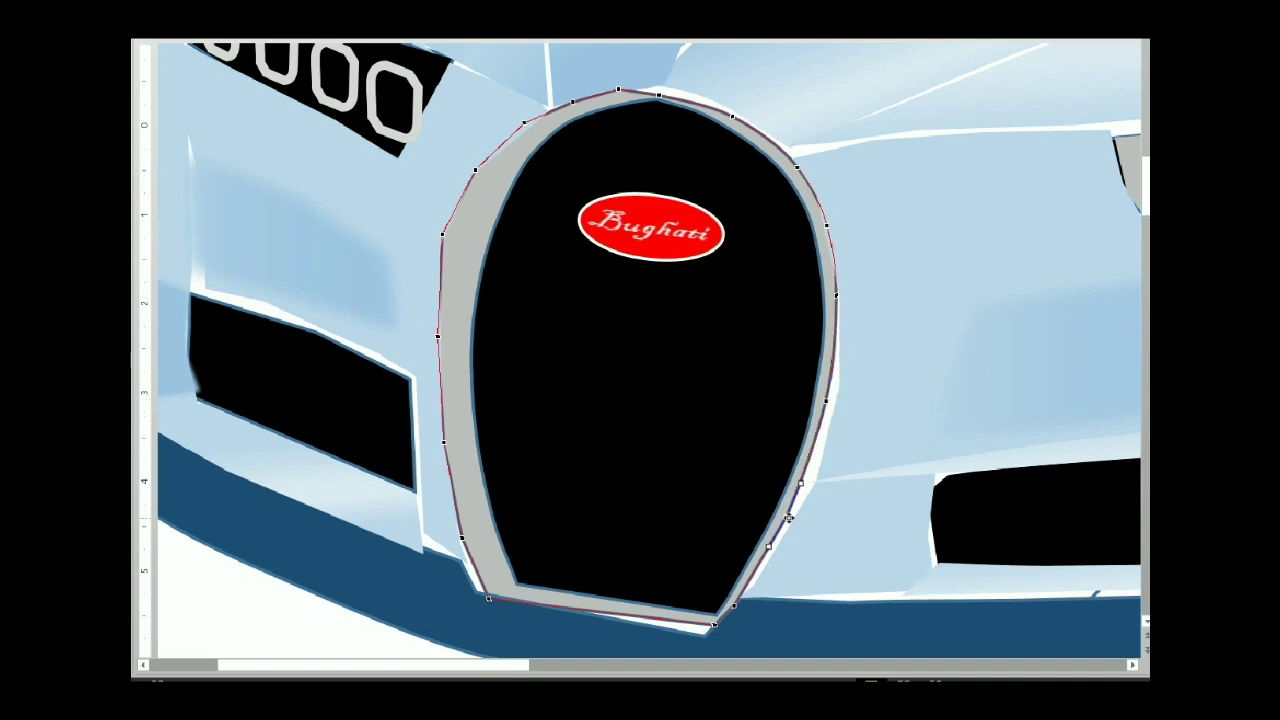
Reshape the rim's top and left side, and straighten its bottom-left segment
left_click(618, 91)
left_click_drag(617, 89, 659, 94)
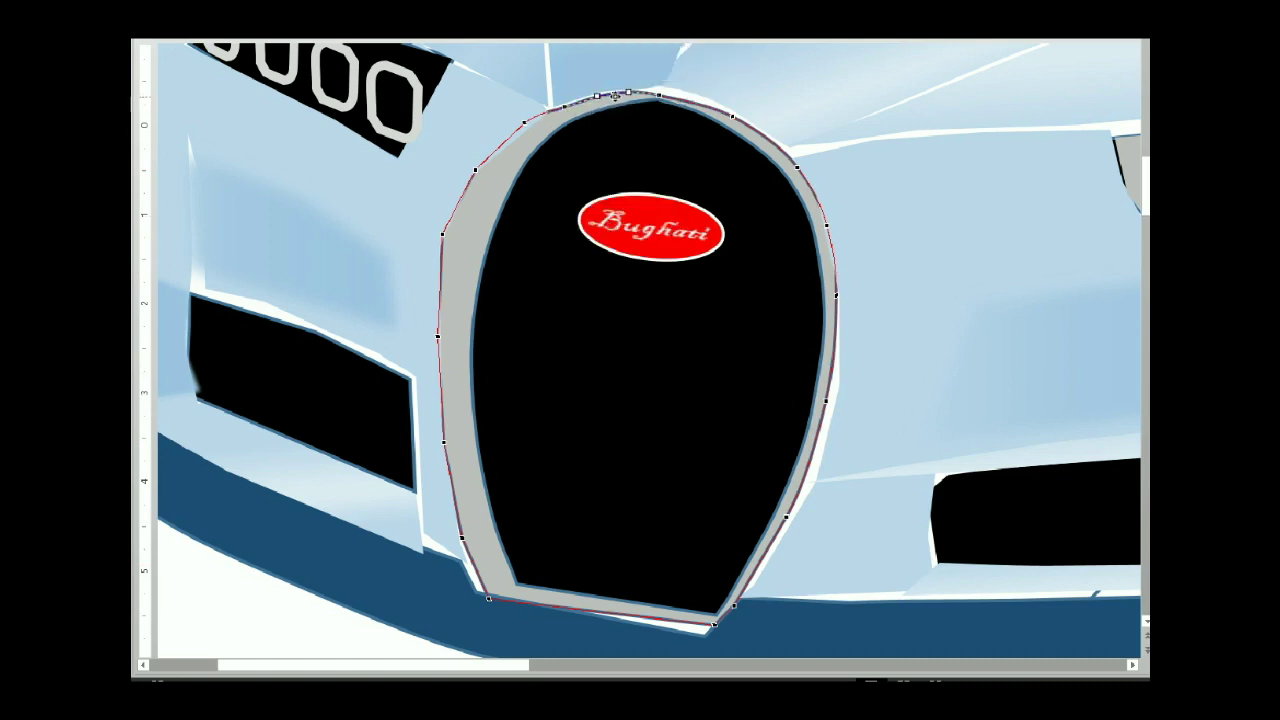
left_click(525, 123)
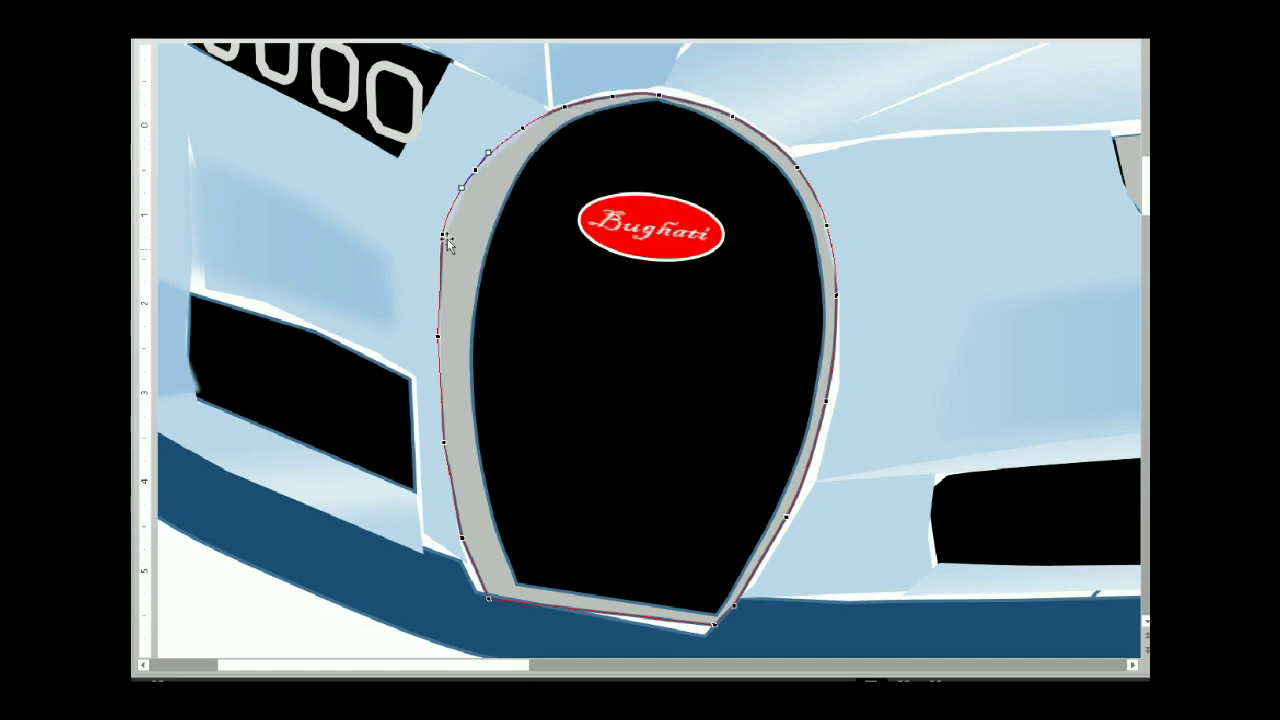
left_click(438, 336)
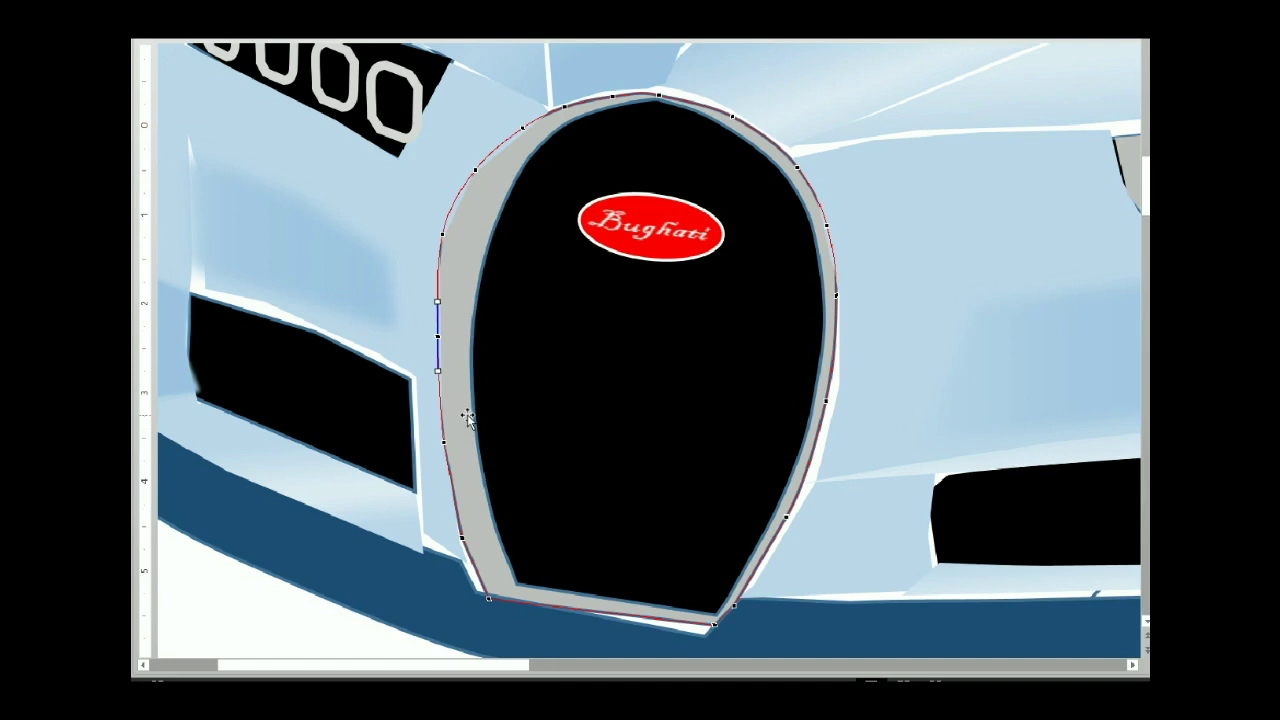
left_click_drag(442, 245, 468, 235)
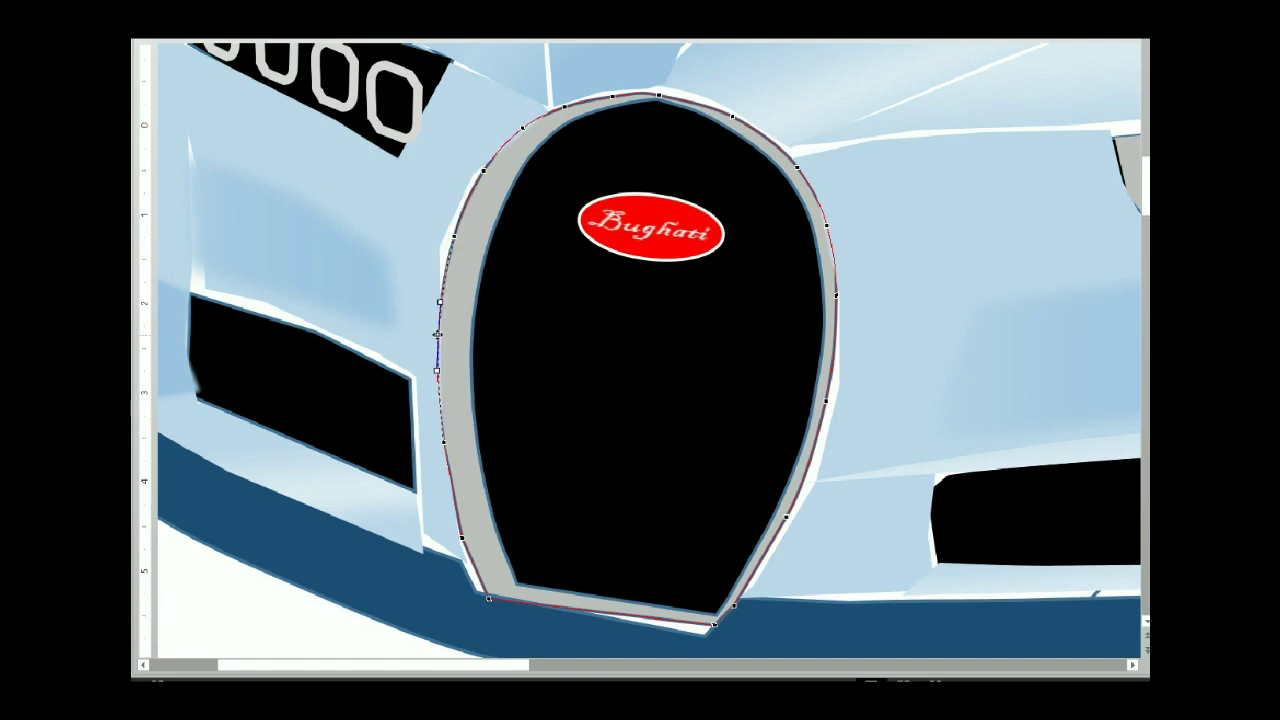
left_click(440, 441)
right_click(465, 543)
left_click(500, 491)
right_click(487, 597)
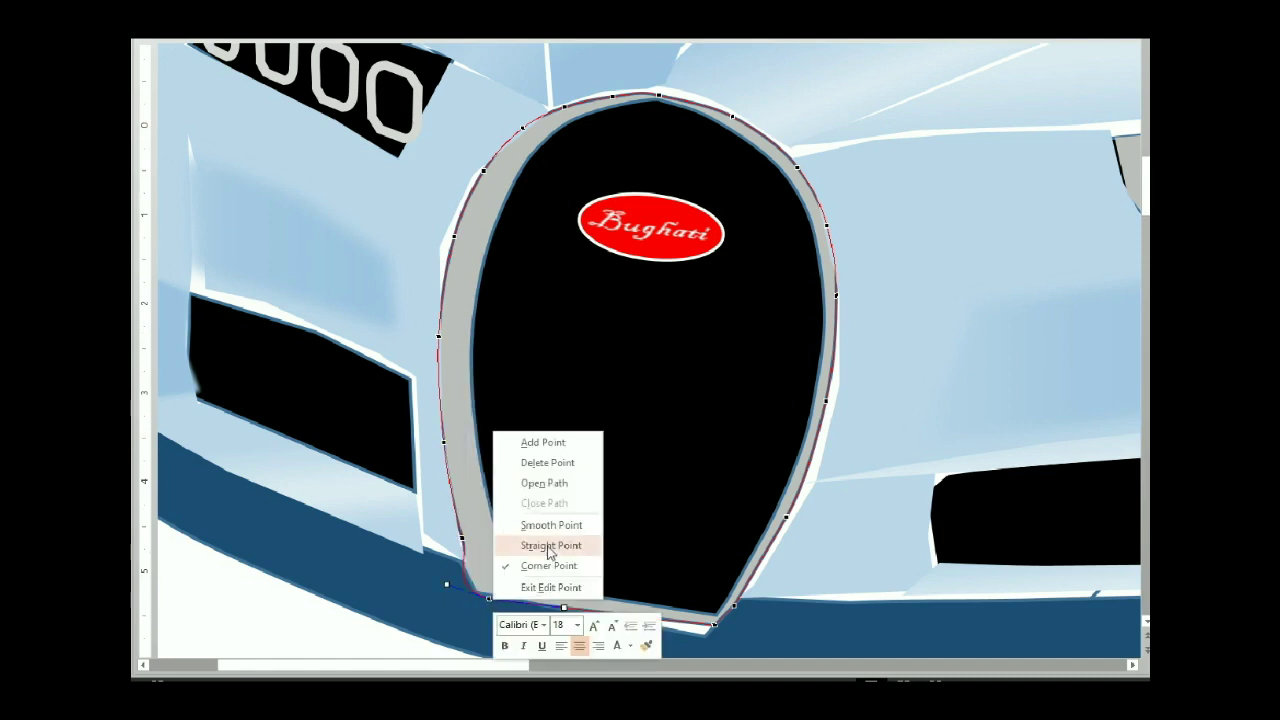
left_click(543, 468)
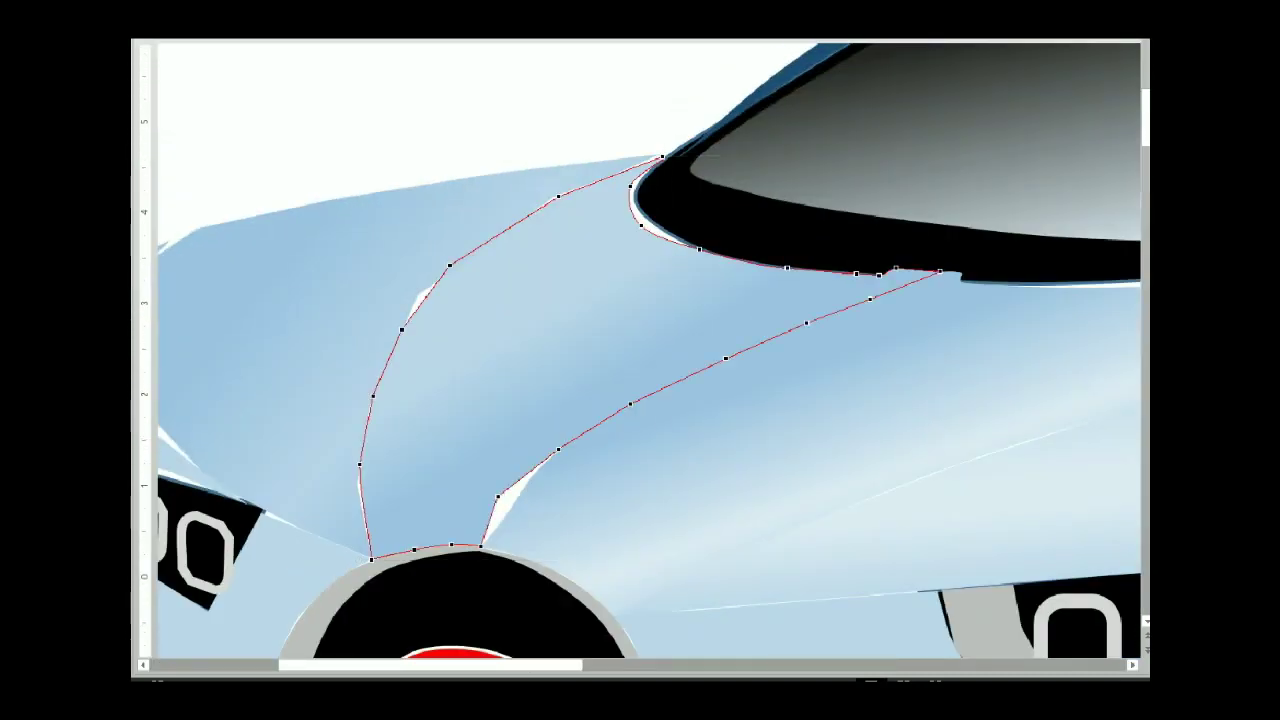
Select the light-blue hood panel and enter its Edit Points mode
left_click(500, 500)
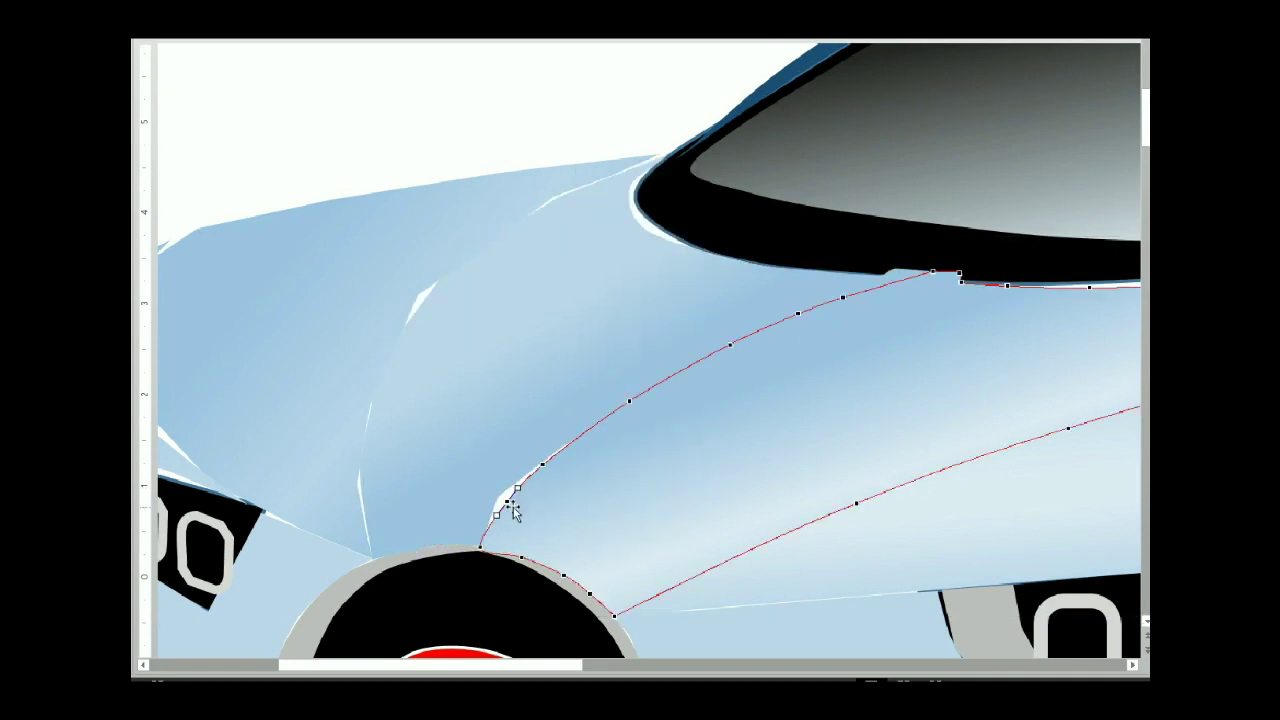
key("Escape")
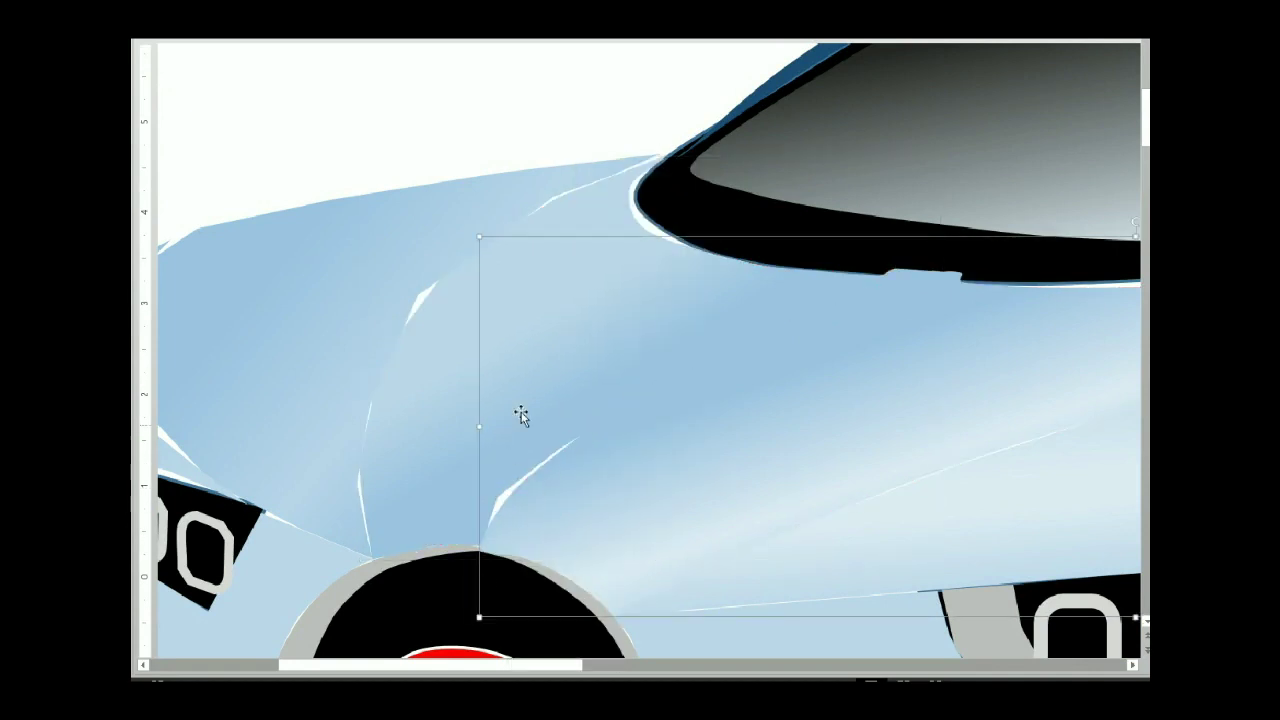
right_click(522, 410)
left_click(563, 204)
key("Escape")
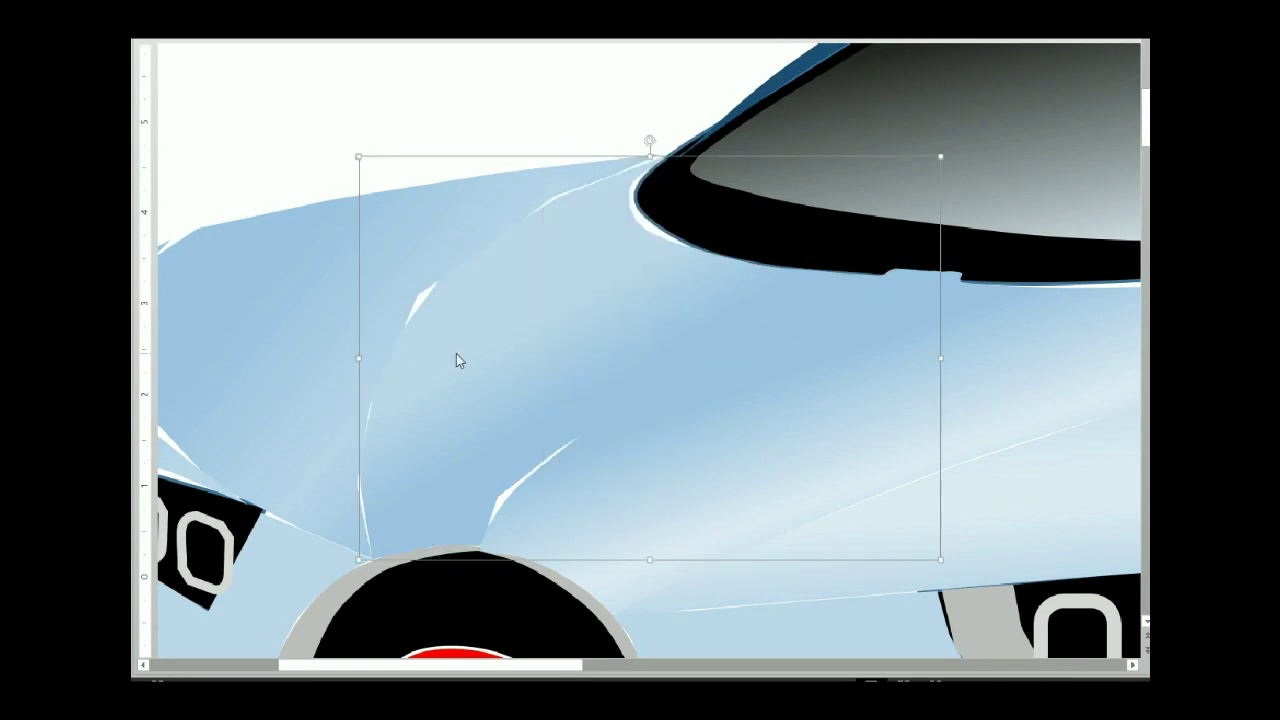
right_click(457, 360)
left_click(495, 470)
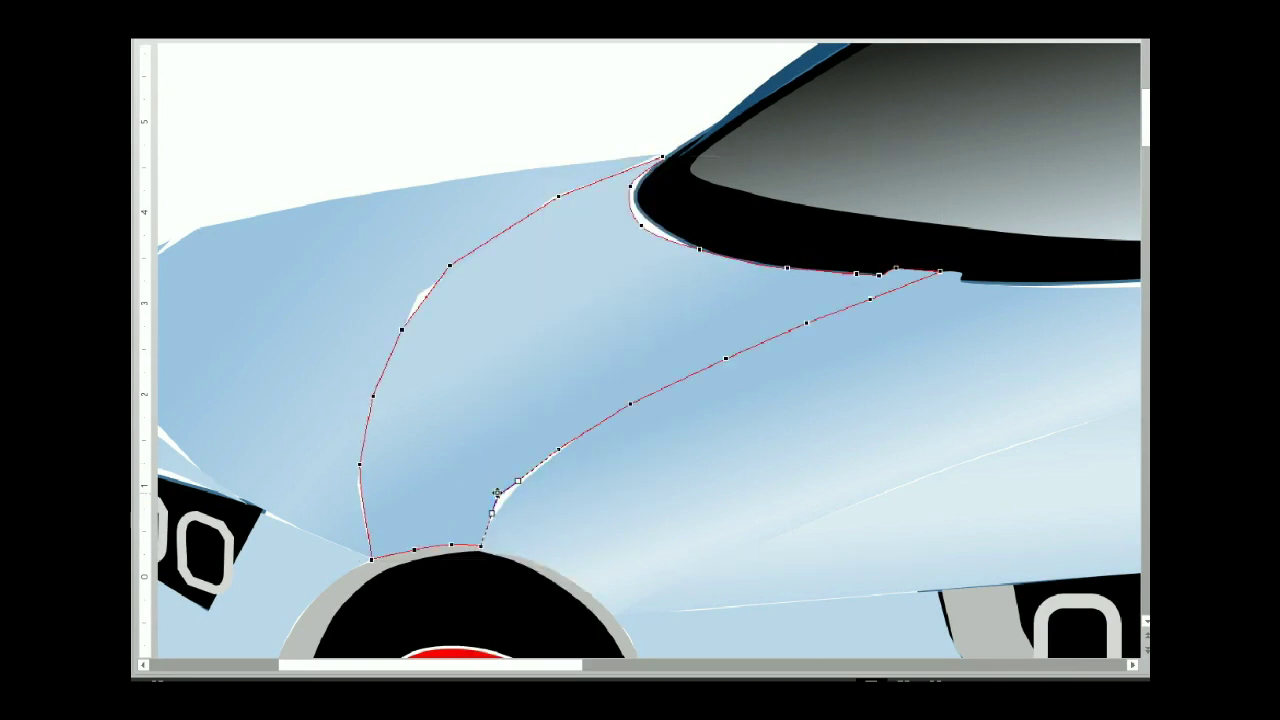
Make the right crease point just above the grille a straight point
left_click(806, 324)
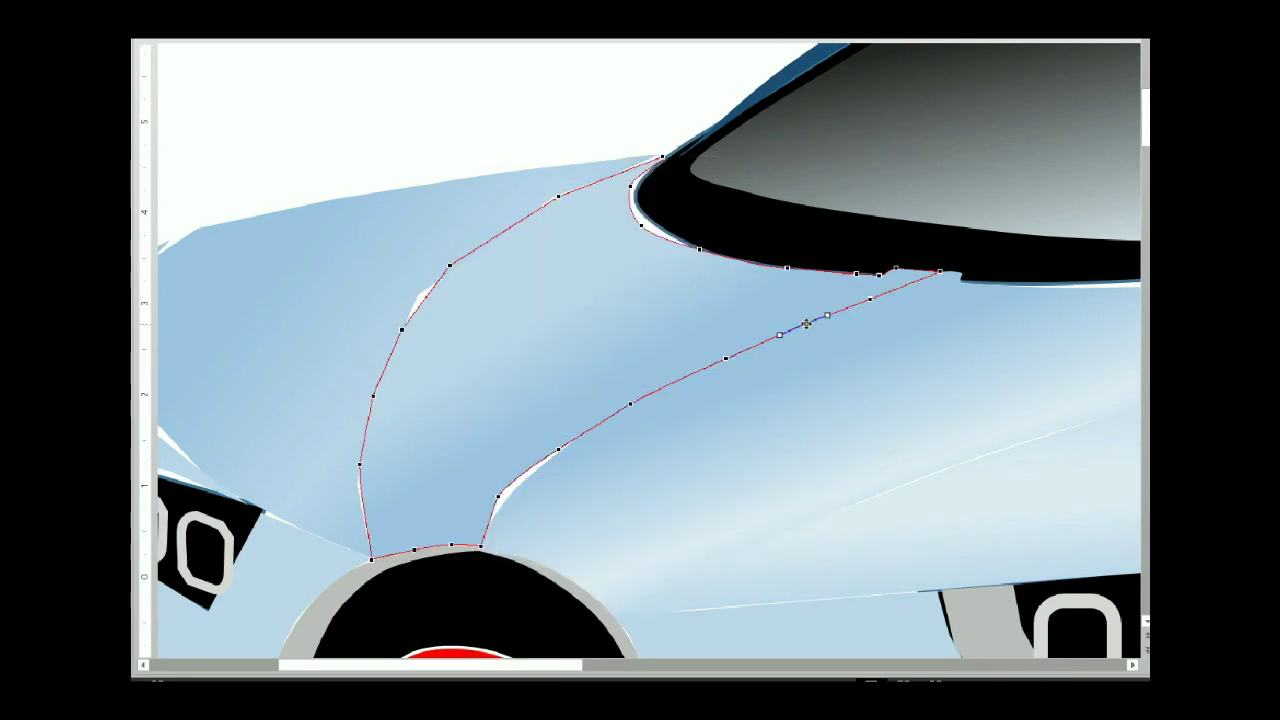
right_click(806, 324)
left_click(880, 432)
left_click(499, 494)
right_click(499, 494)
left_click(570, 604)
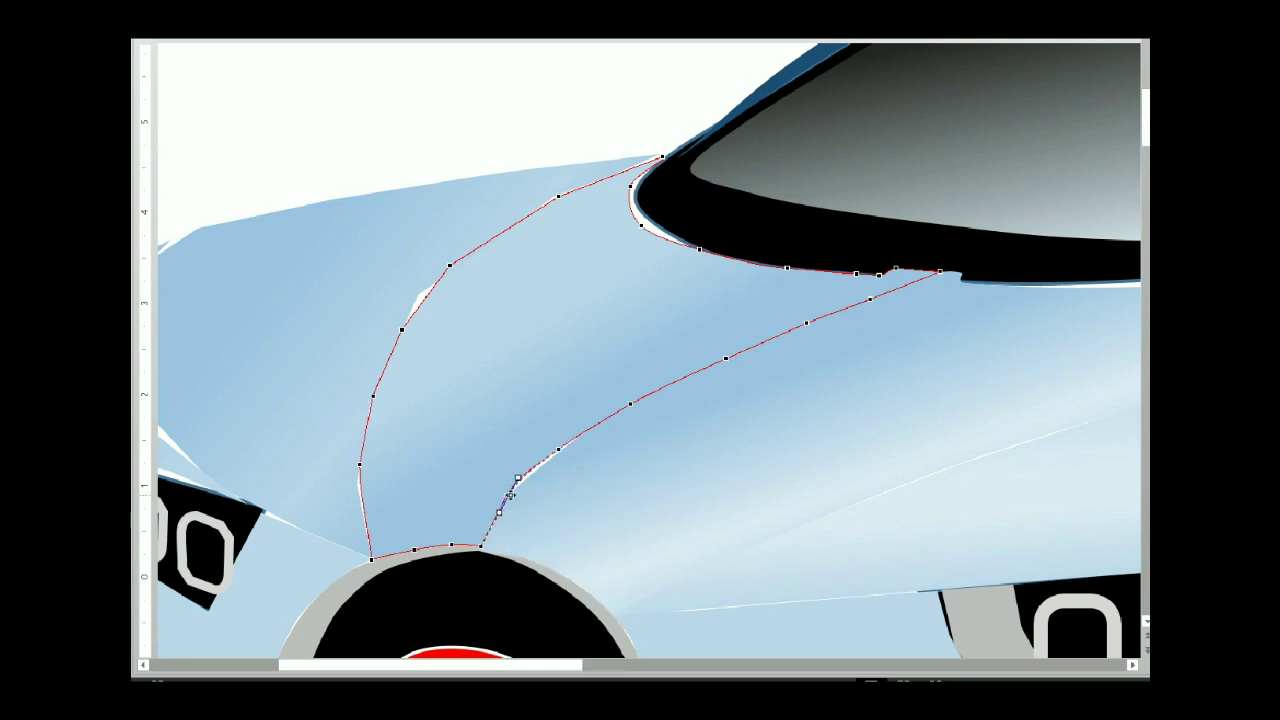
right_click(480, 334)
left_click(578, 458)
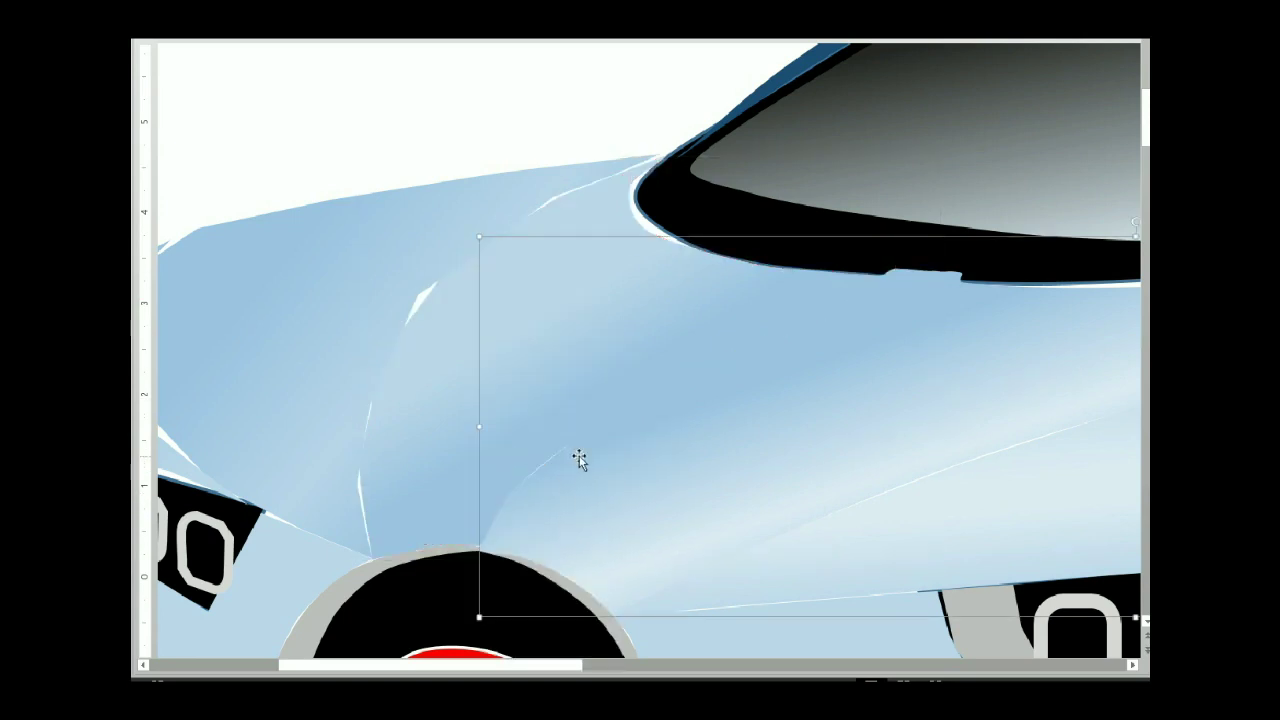
On the larger hood panel, smooth the left crease point and drag it up the crease
left_click(514, 409)
left_click(510, 310)
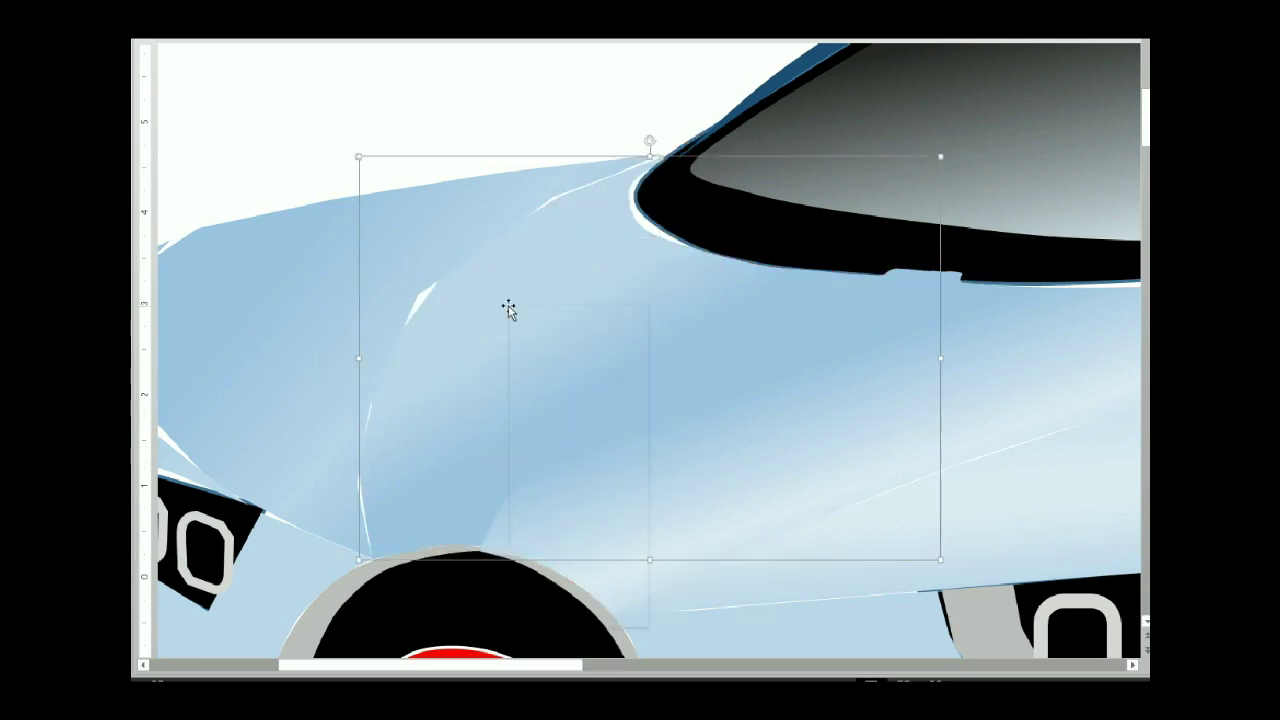
right_click(508, 305)
key("e")
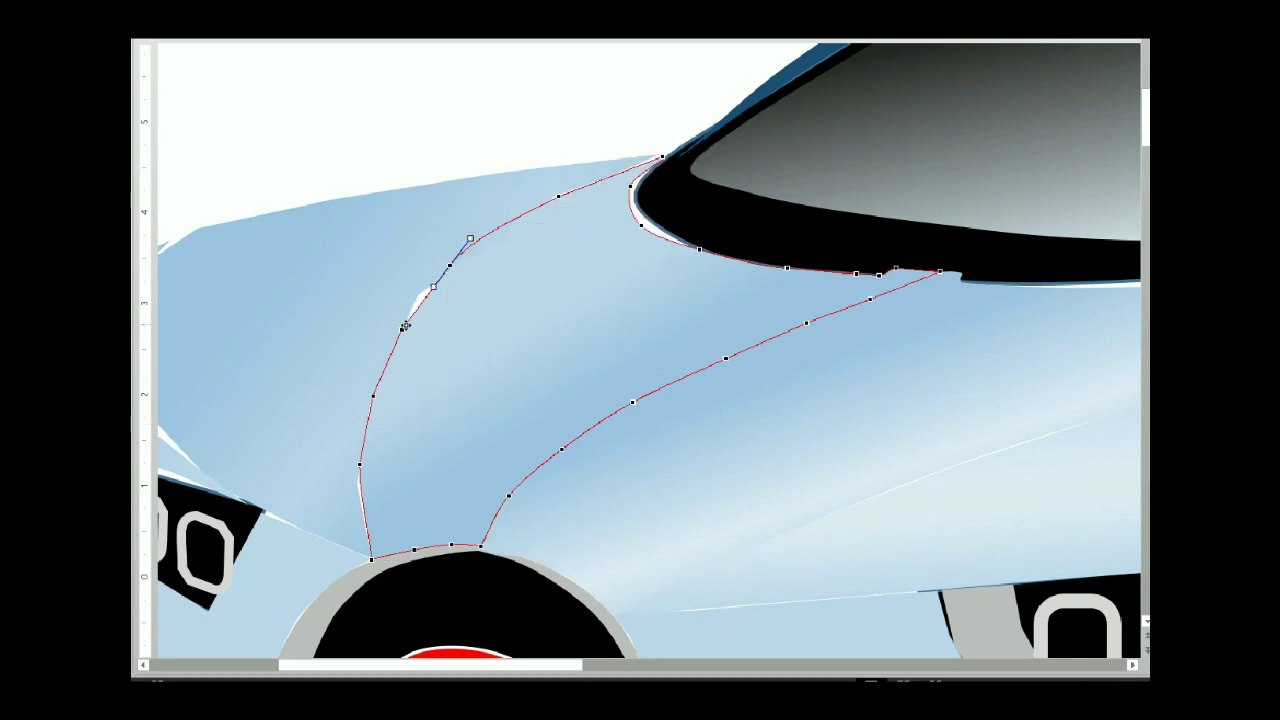
right_click(360, 463)
left_click(400, 553)
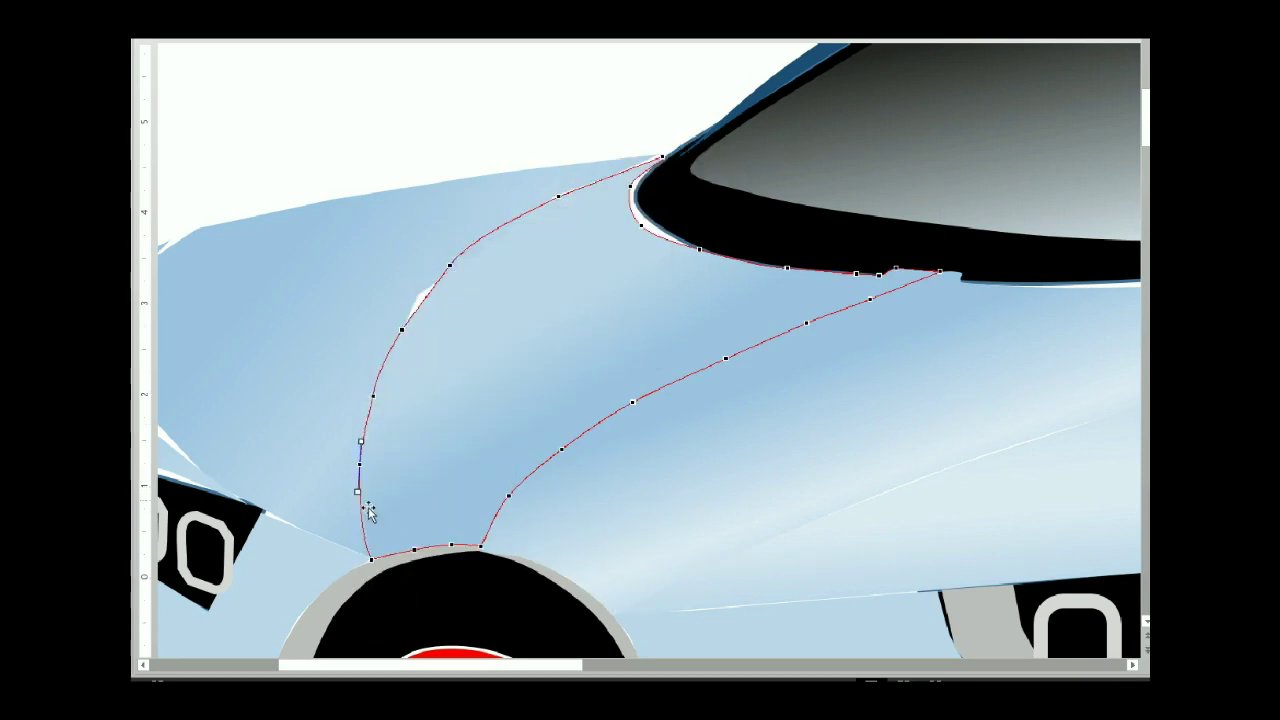
left_click_drag(369, 418, 407, 323)
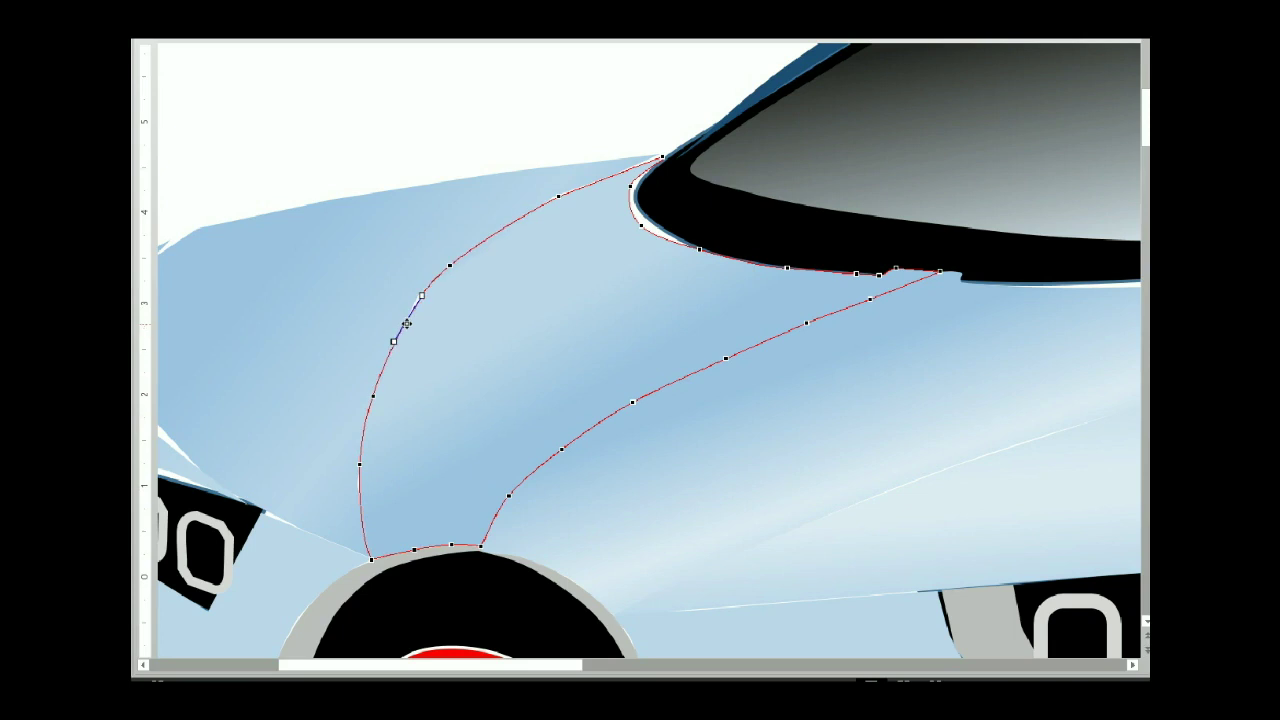
left_click(349, 286)
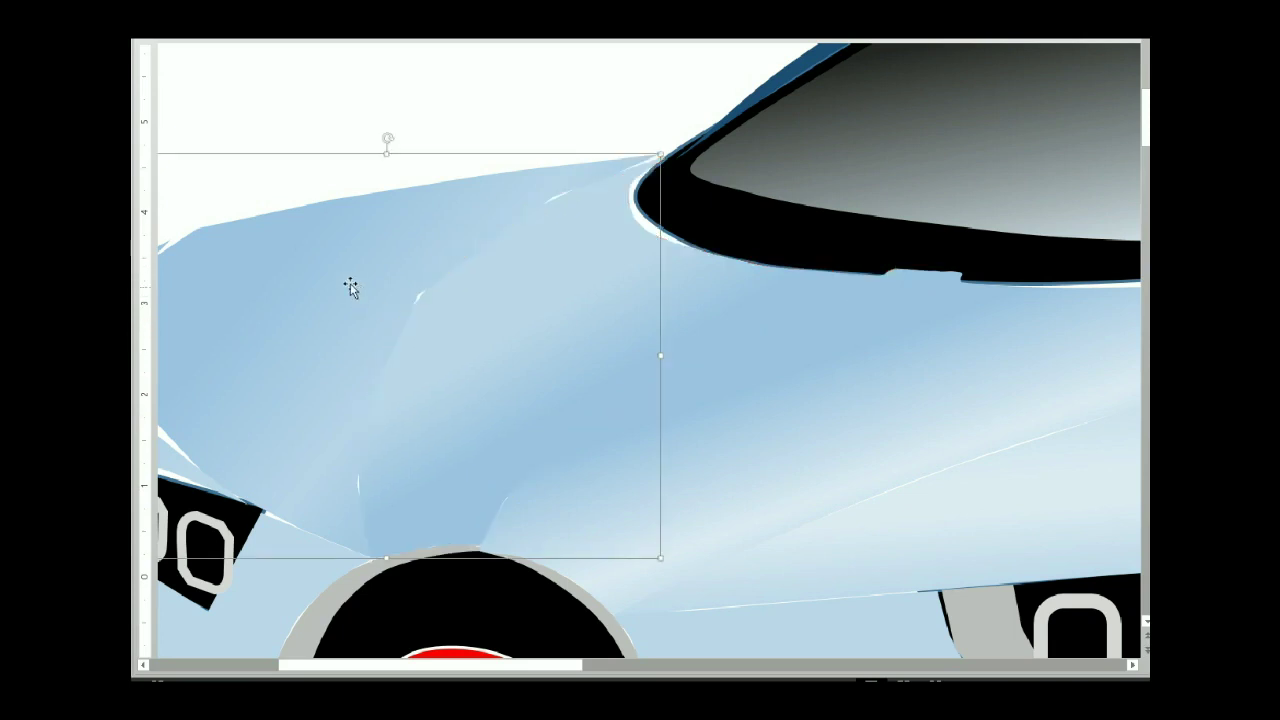
right_click(349, 286)
left_click(370, 410)
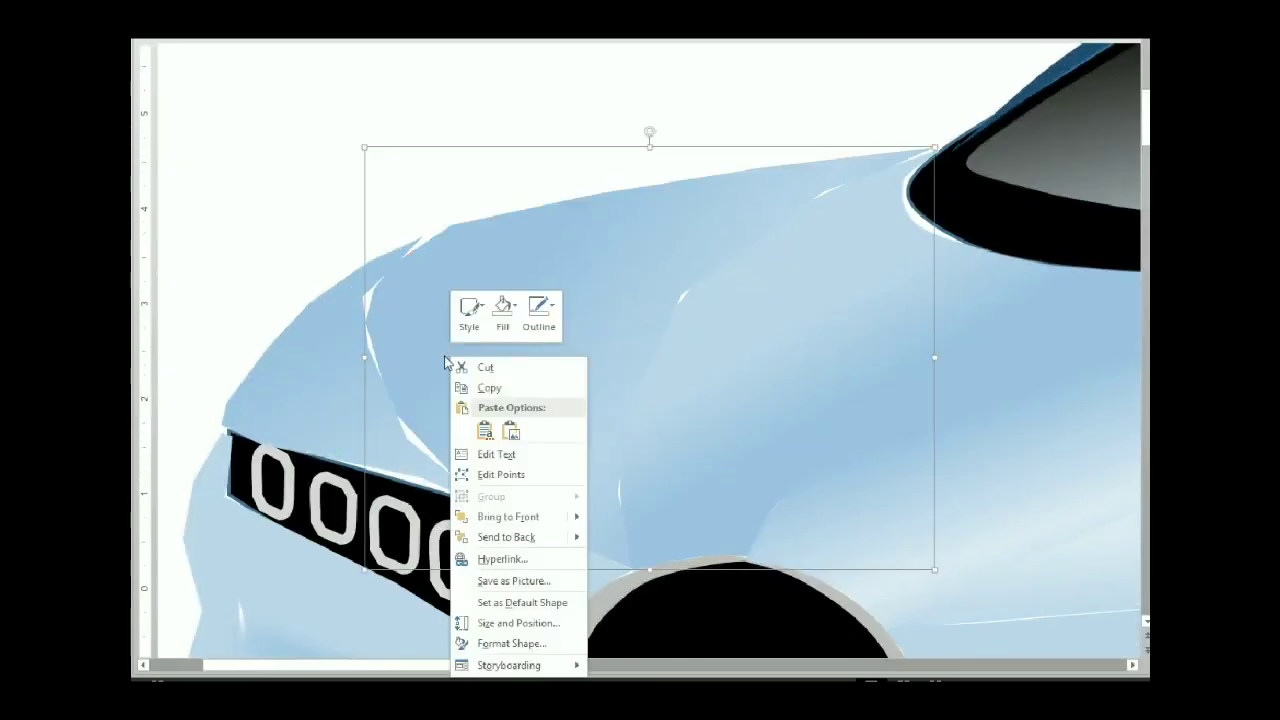
Smooth the panel's upper-left vertex and add a point along its upper edge
left_click(632, 566)
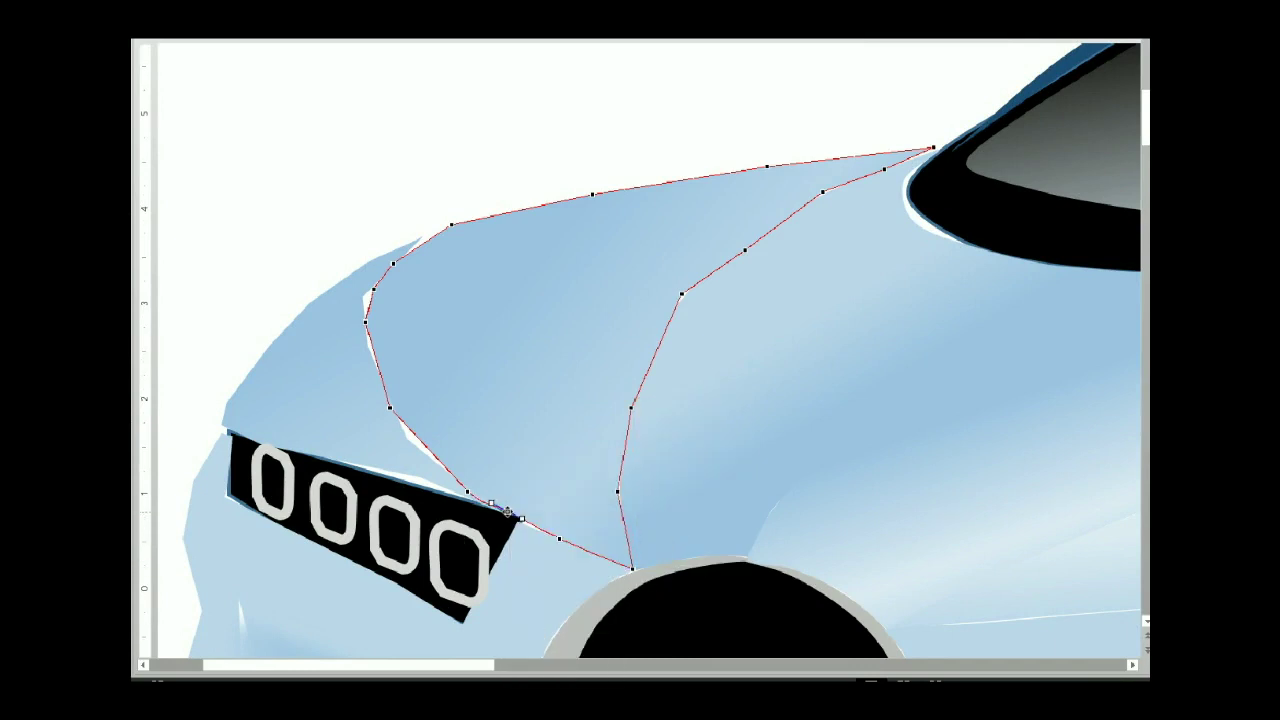
right_click(392, 410)
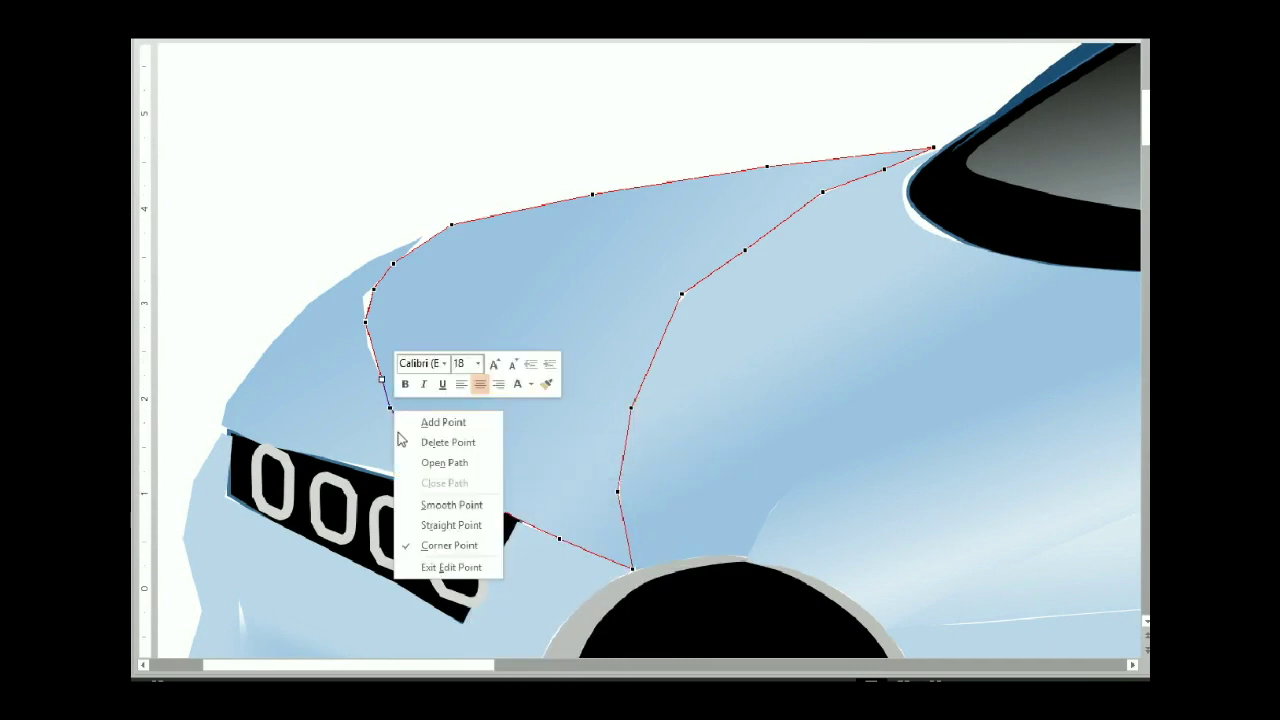
left_click(392, 411)
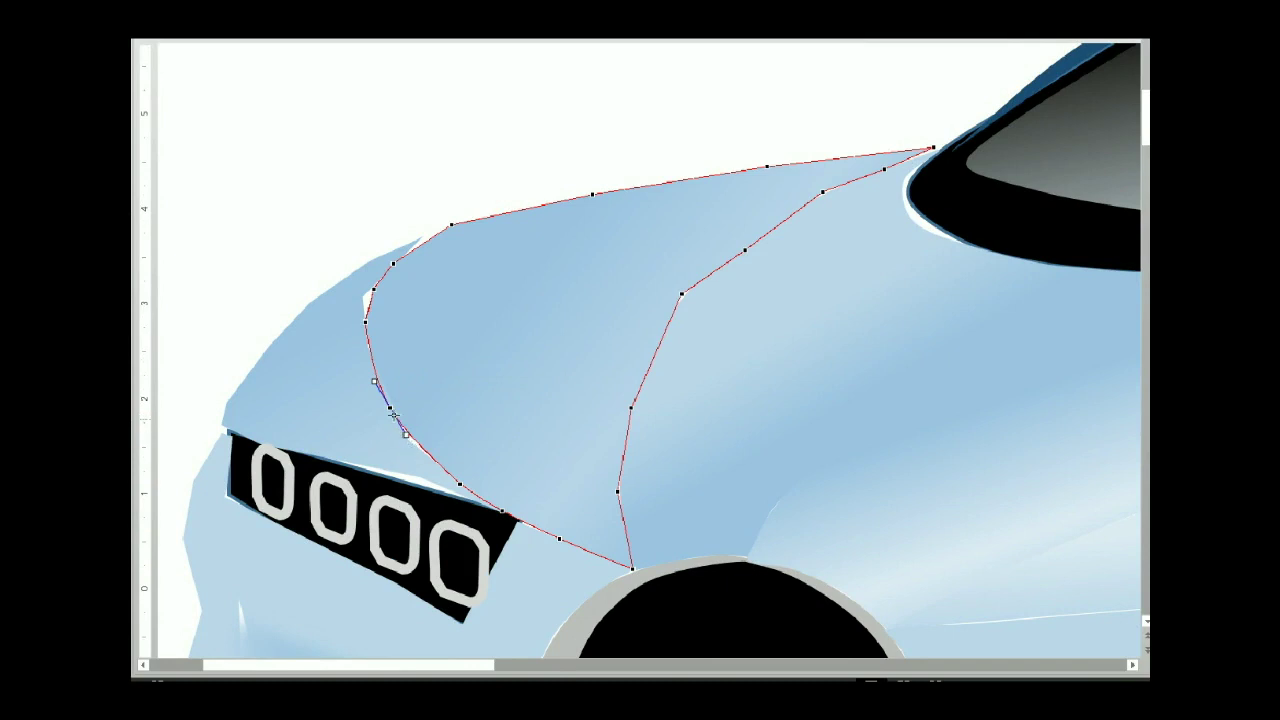
right_click(372, 291)
left_click(378, 277)
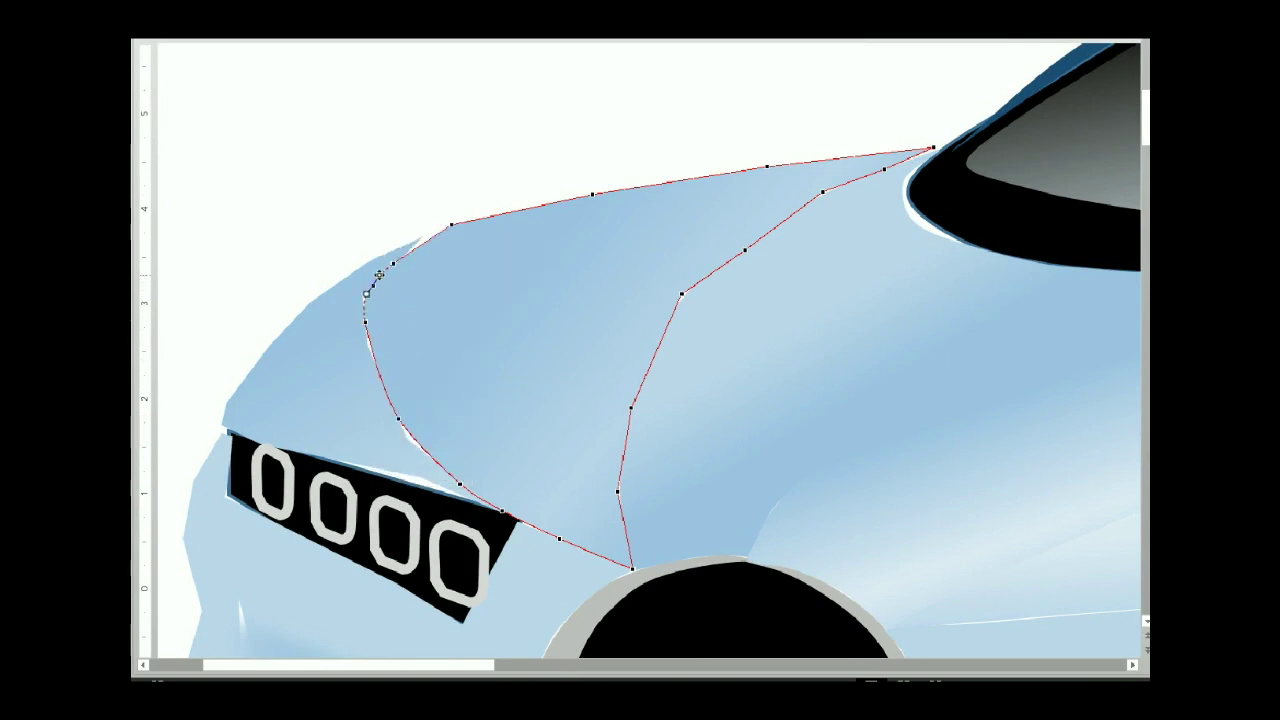
right_click(395, 262)
left_click(445, 274)
right_click(449, 226)
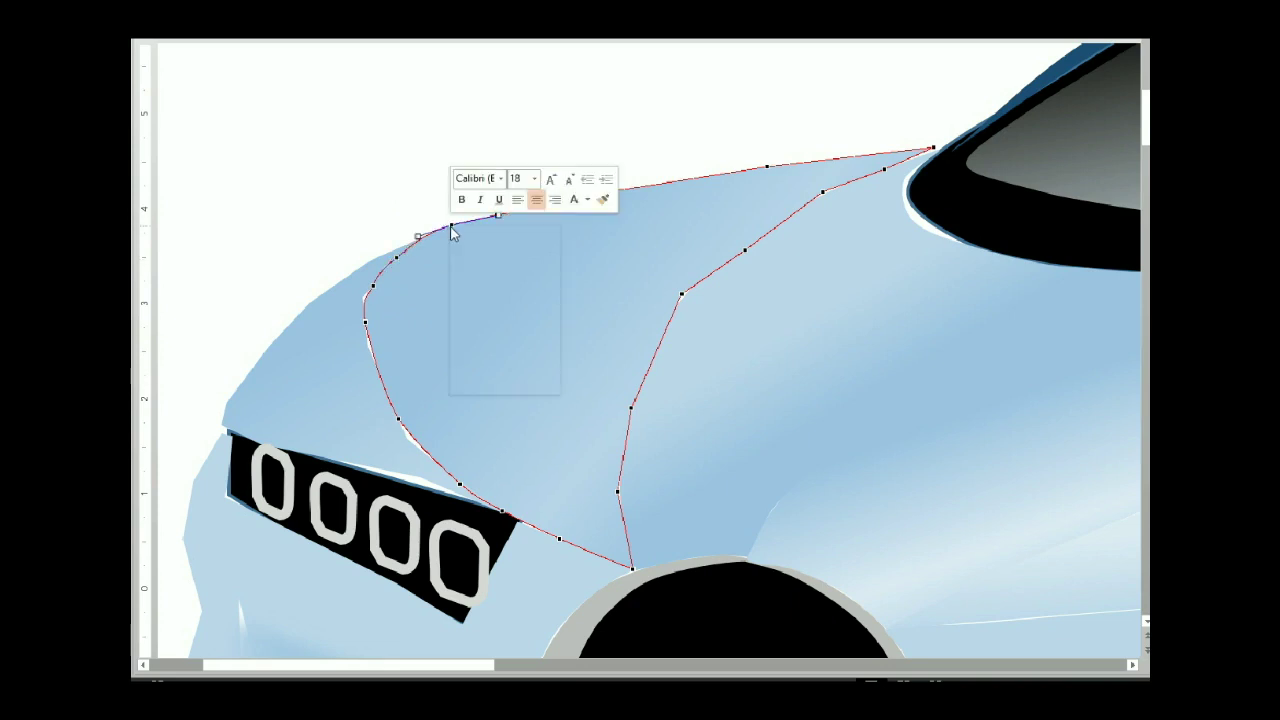
key("Escape")
Make the inner crease bend smoothly and nudge its upper vertex to even the arc
left_click(766, 166)
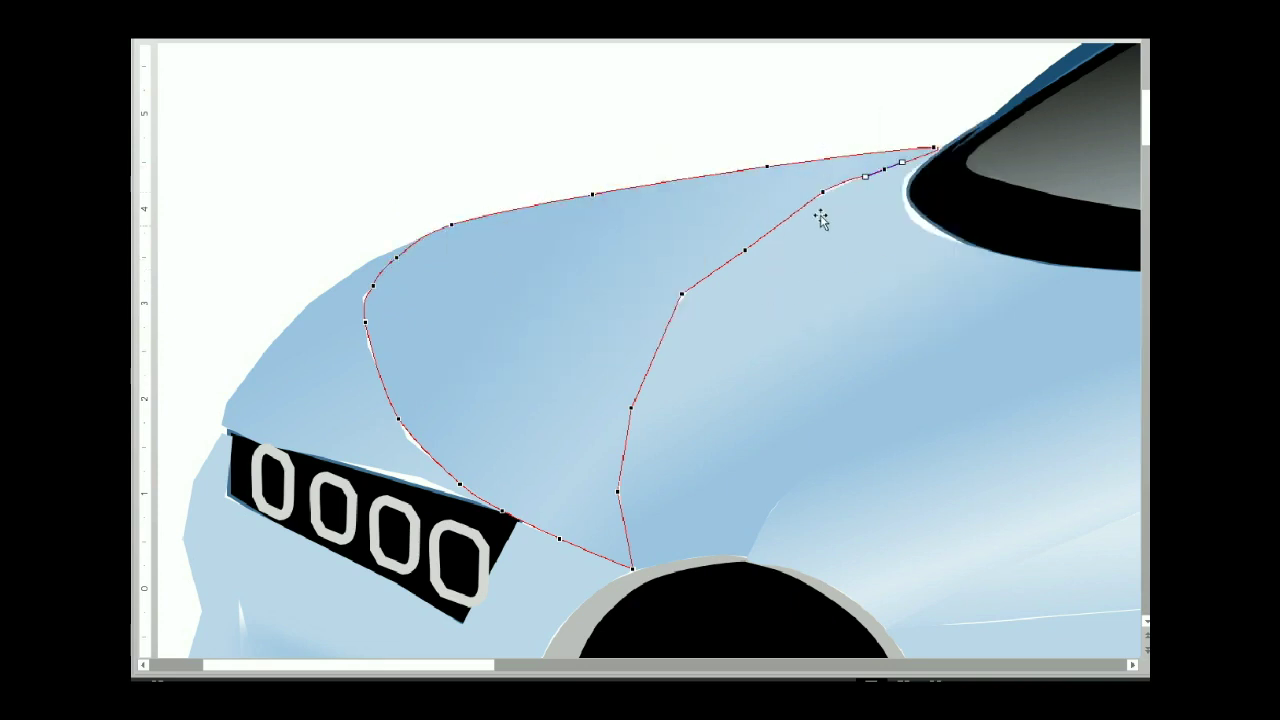
left_click(681, 294)
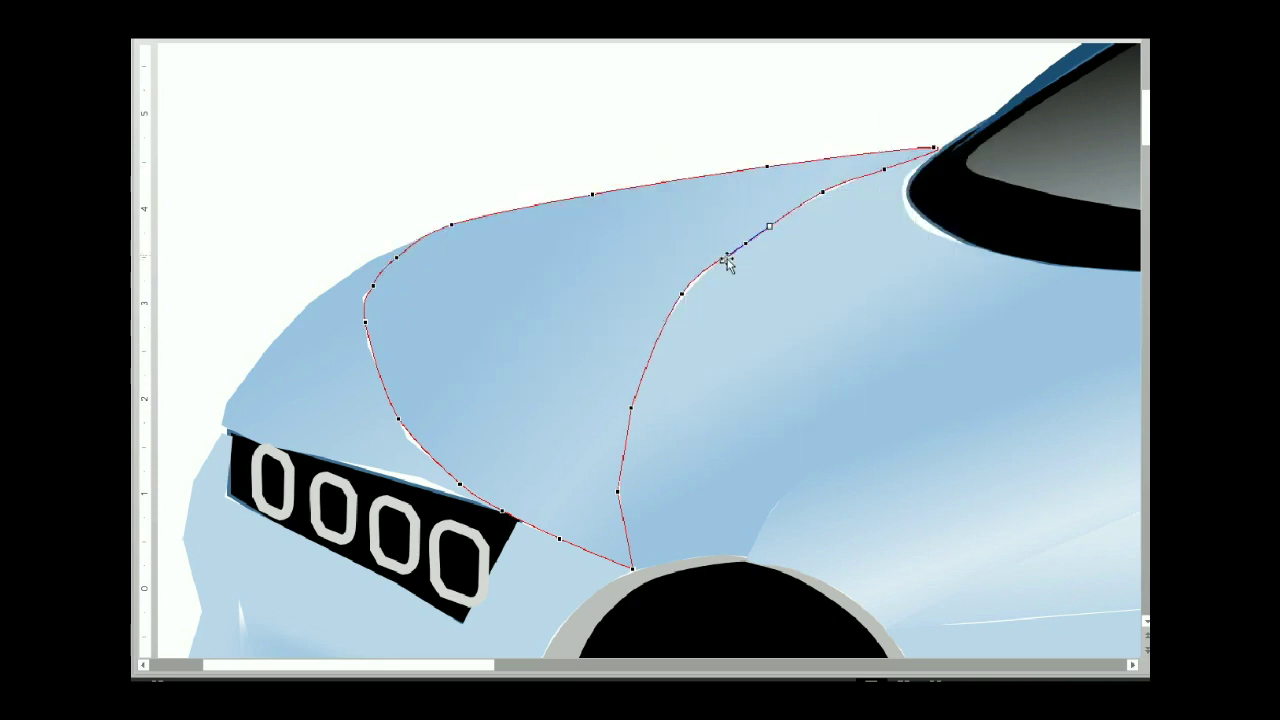
right_click(632, 407)
right_click(620, 476)
left_click(672, 538)
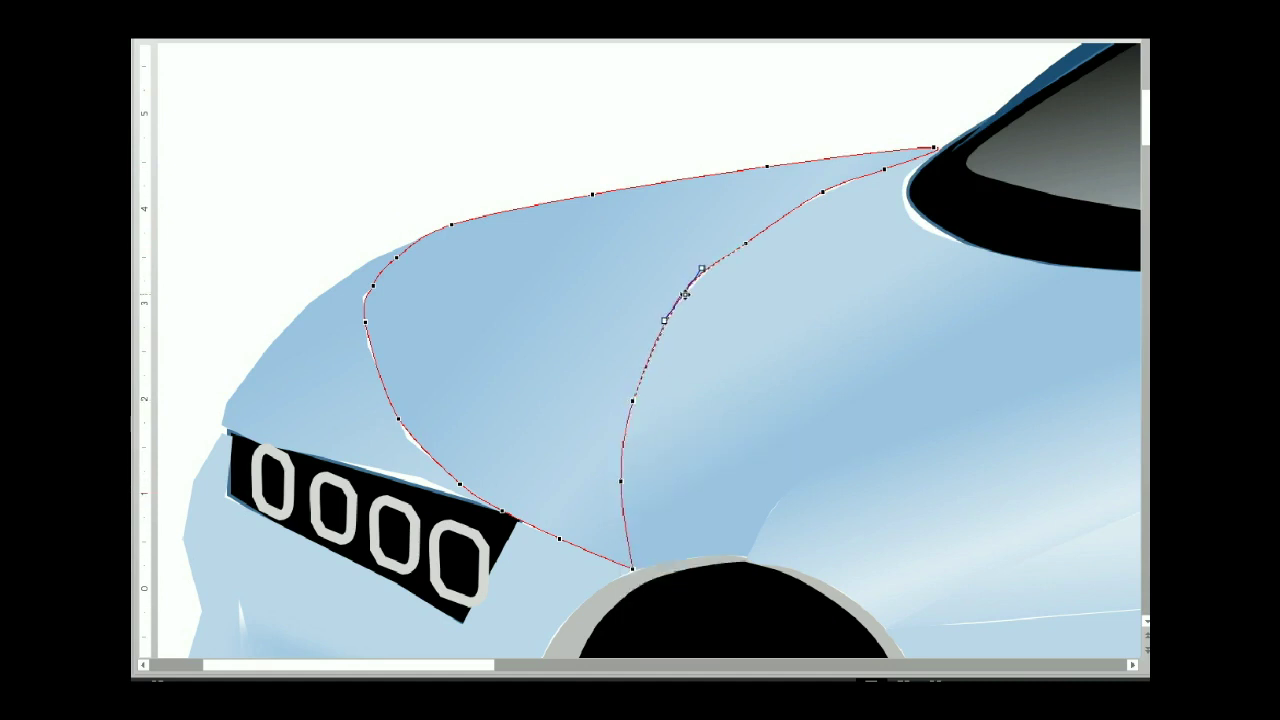
left_click(745, 243)
left_click_drag(745, 243, 745, 239)
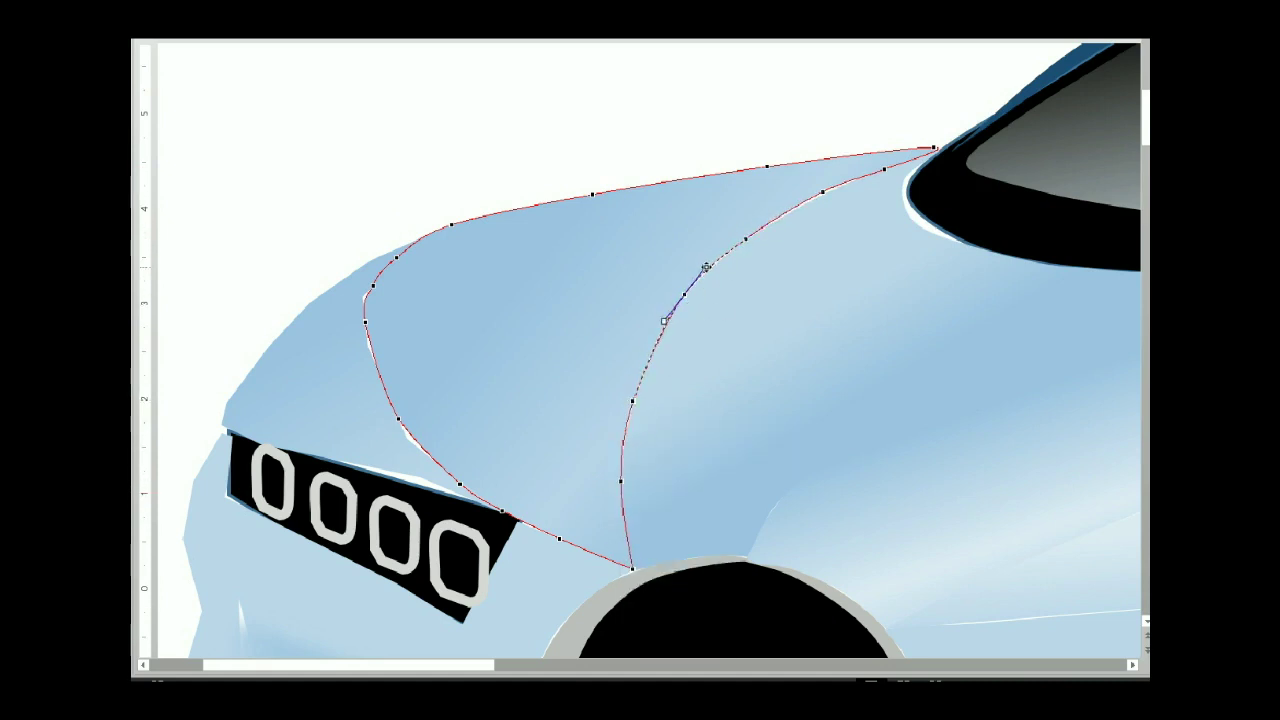
left_click(822, 192)
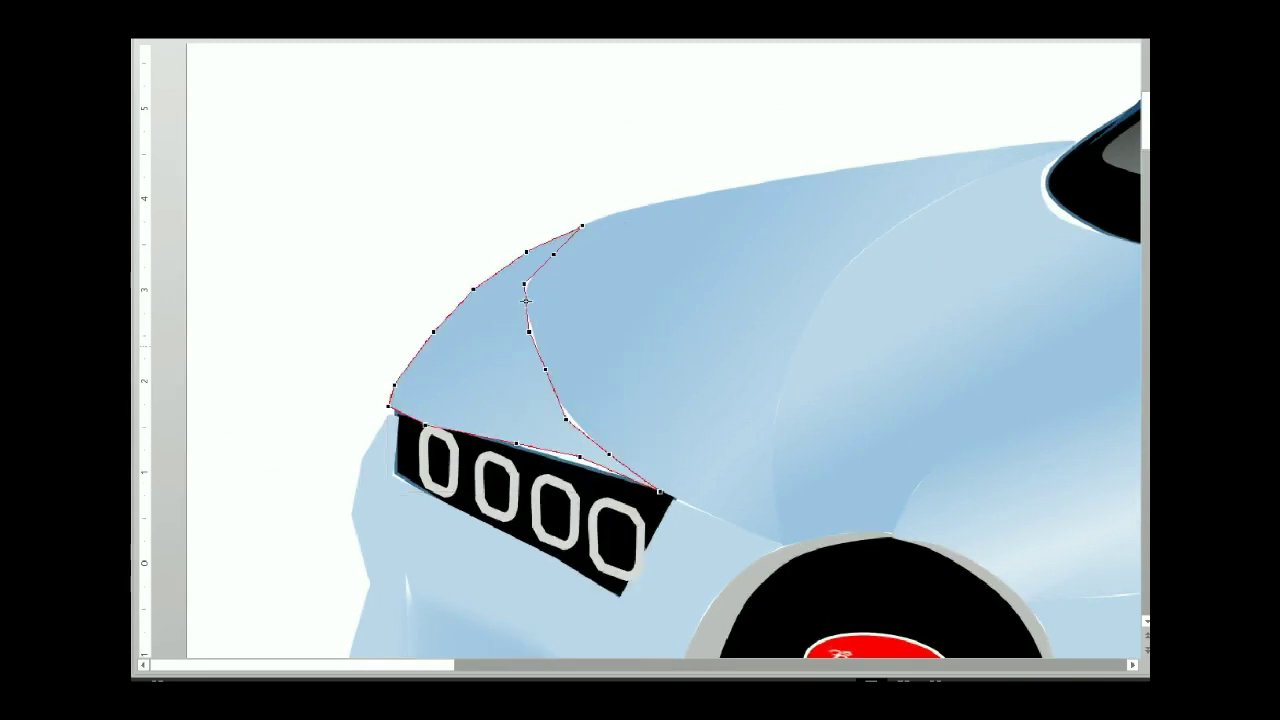
Make the hood curve point a straight point and select points along the headlight edge
right_click(532, 330)
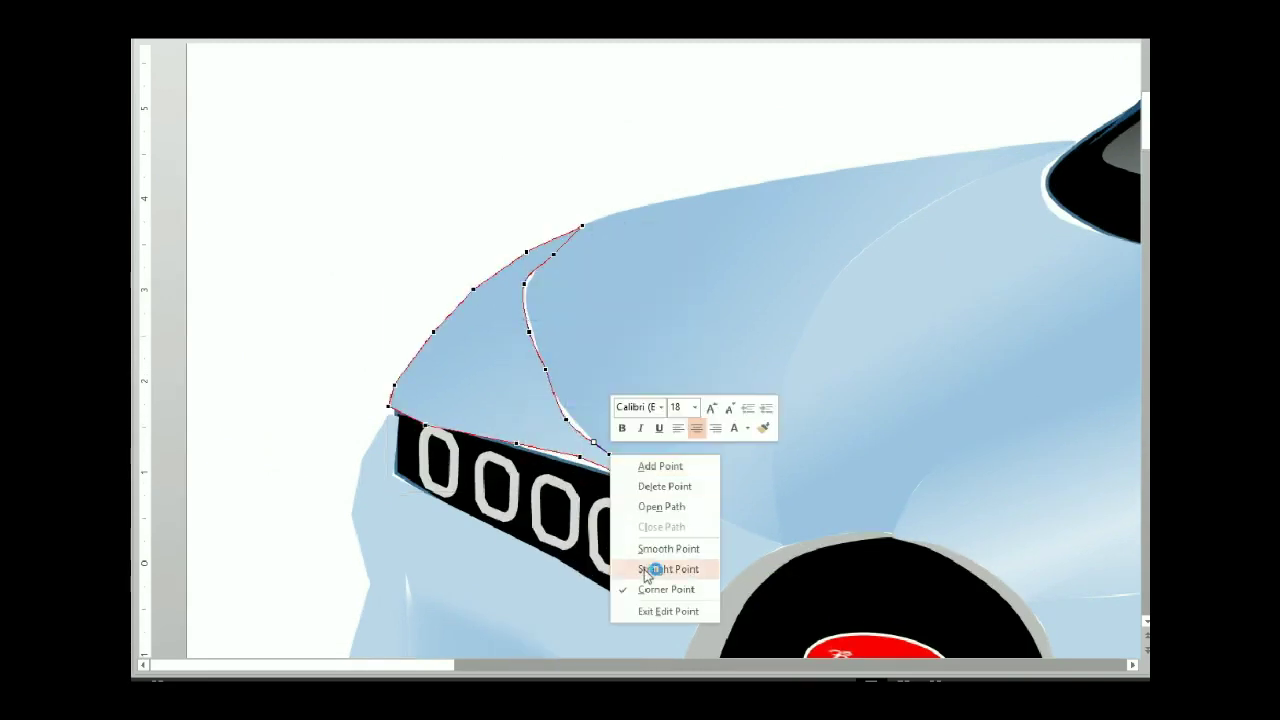
left_click(601, 372)
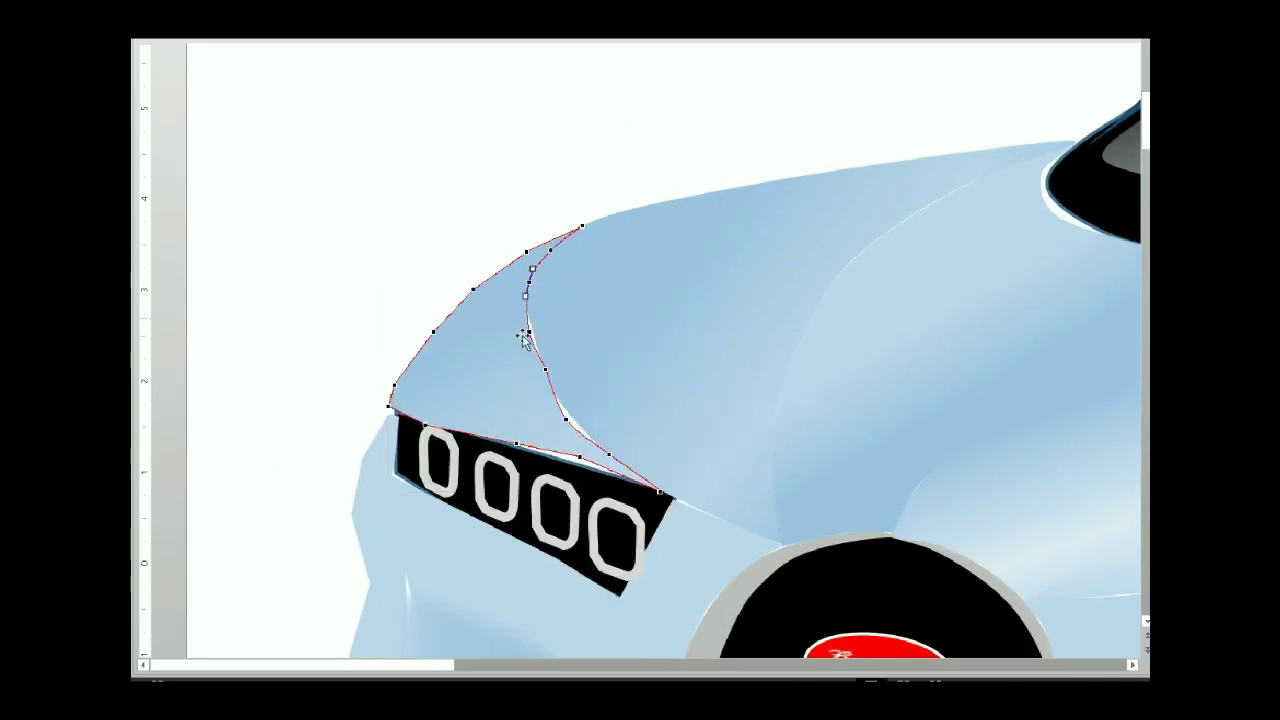
left_click(554, 403)
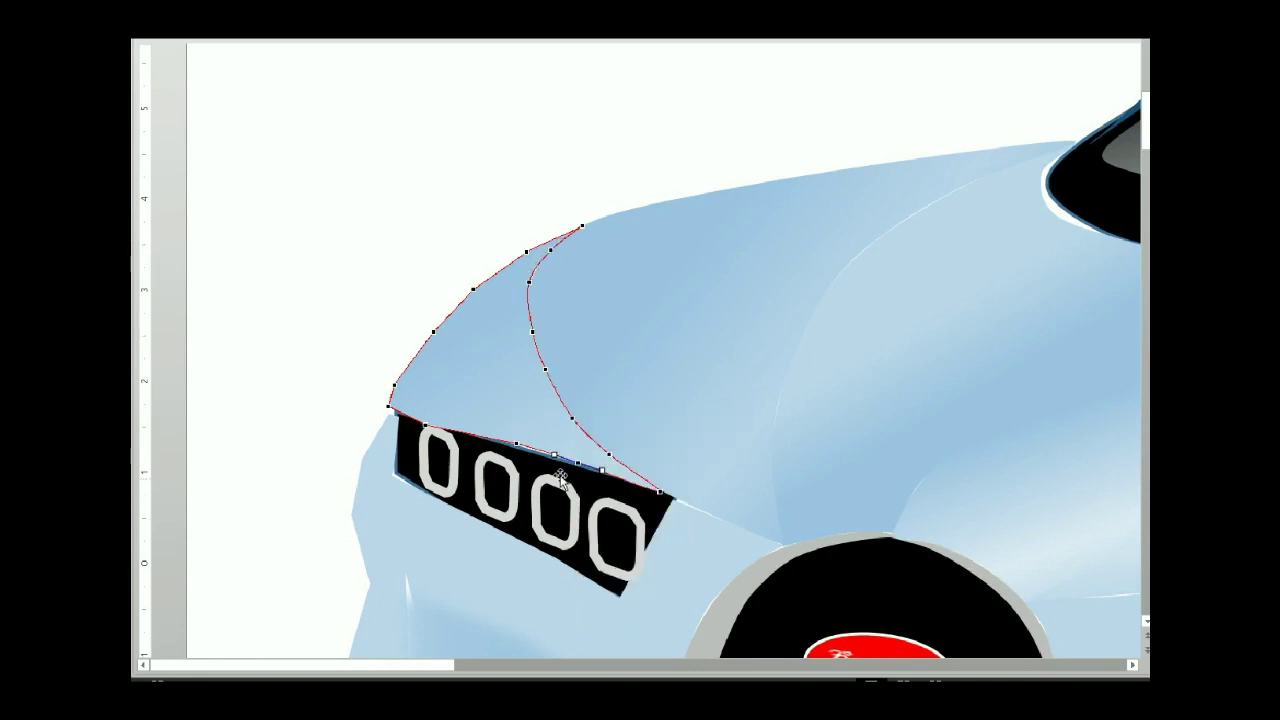
left_click(427, 425)
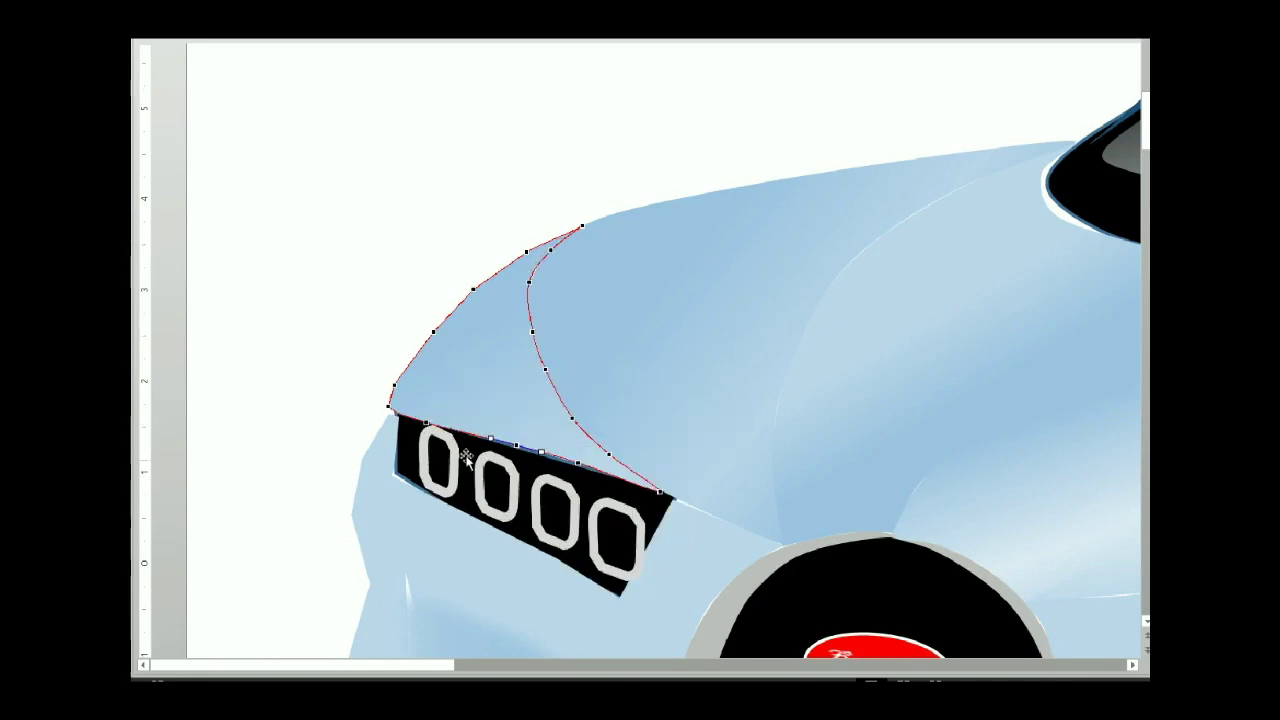
right_click(455, 505)
left_click(501, 485)
Set point types on the left corner and outer-curve vertices above the headlight
right_click(390, 395)
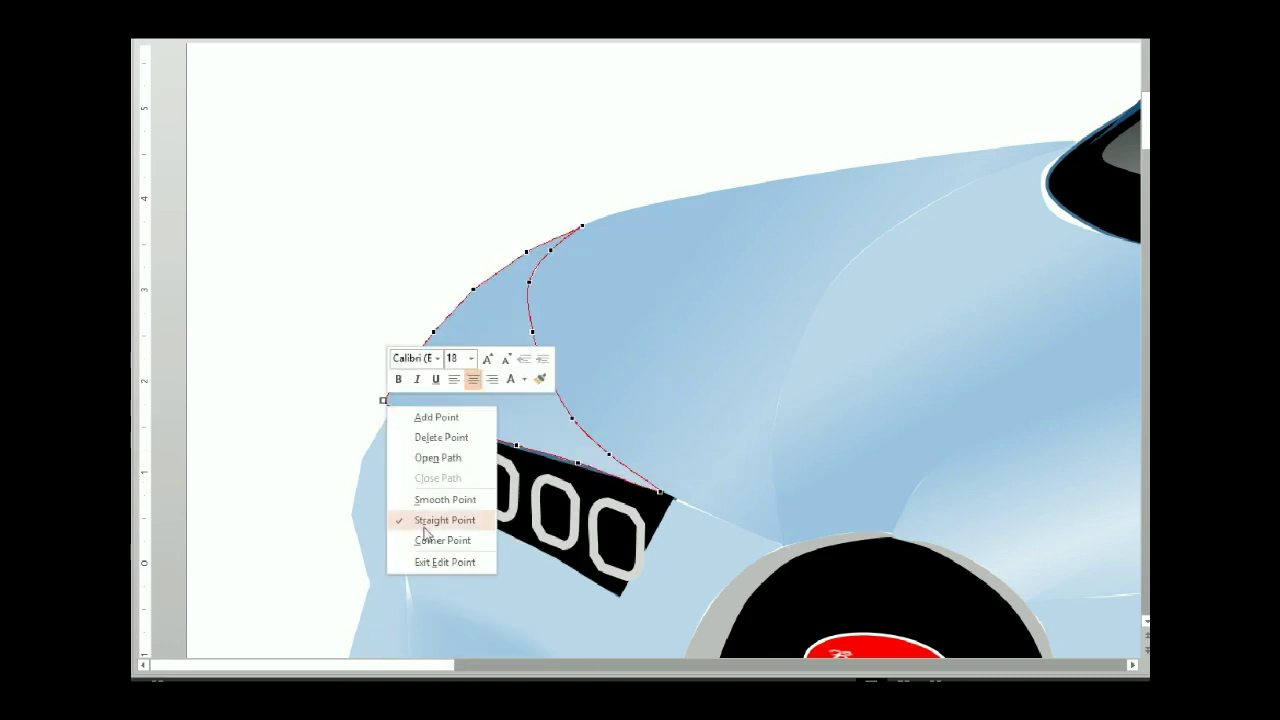
left_click(423, 517)
right_click(390, 375)
left_click(423, 500)
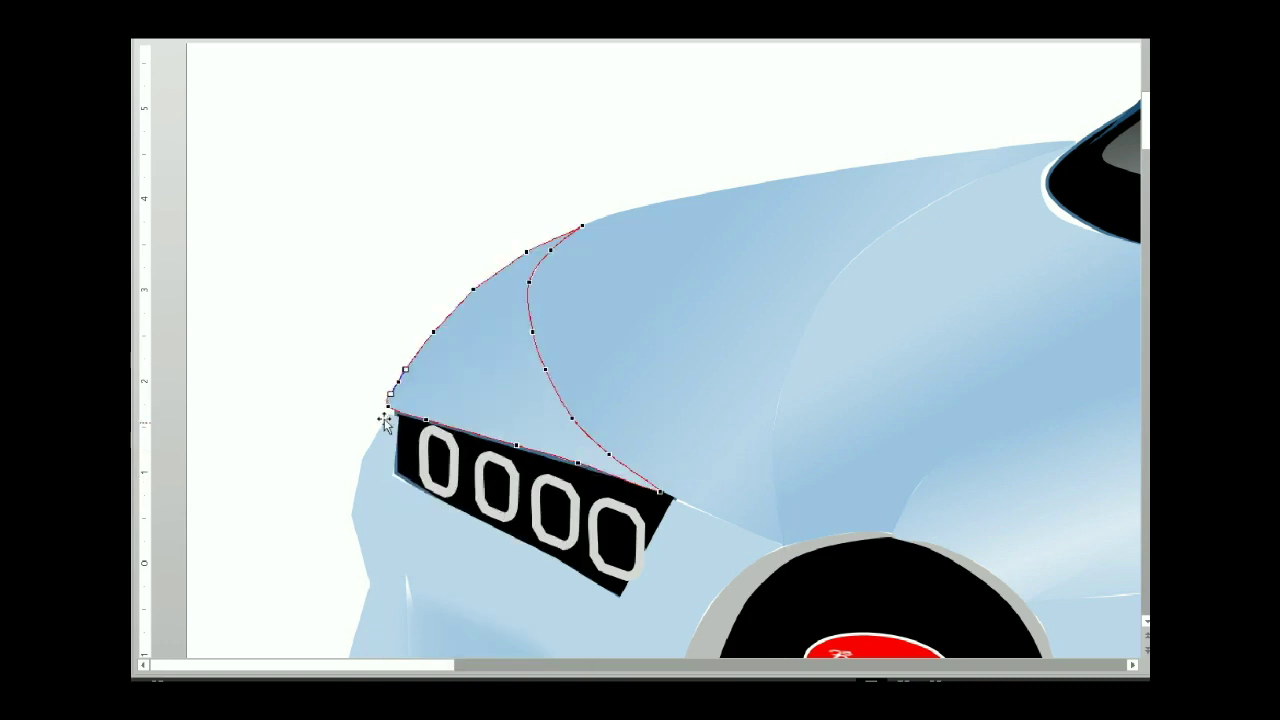
right_click(385, 418)
left_click(418, 553)
right_click(433, 331)
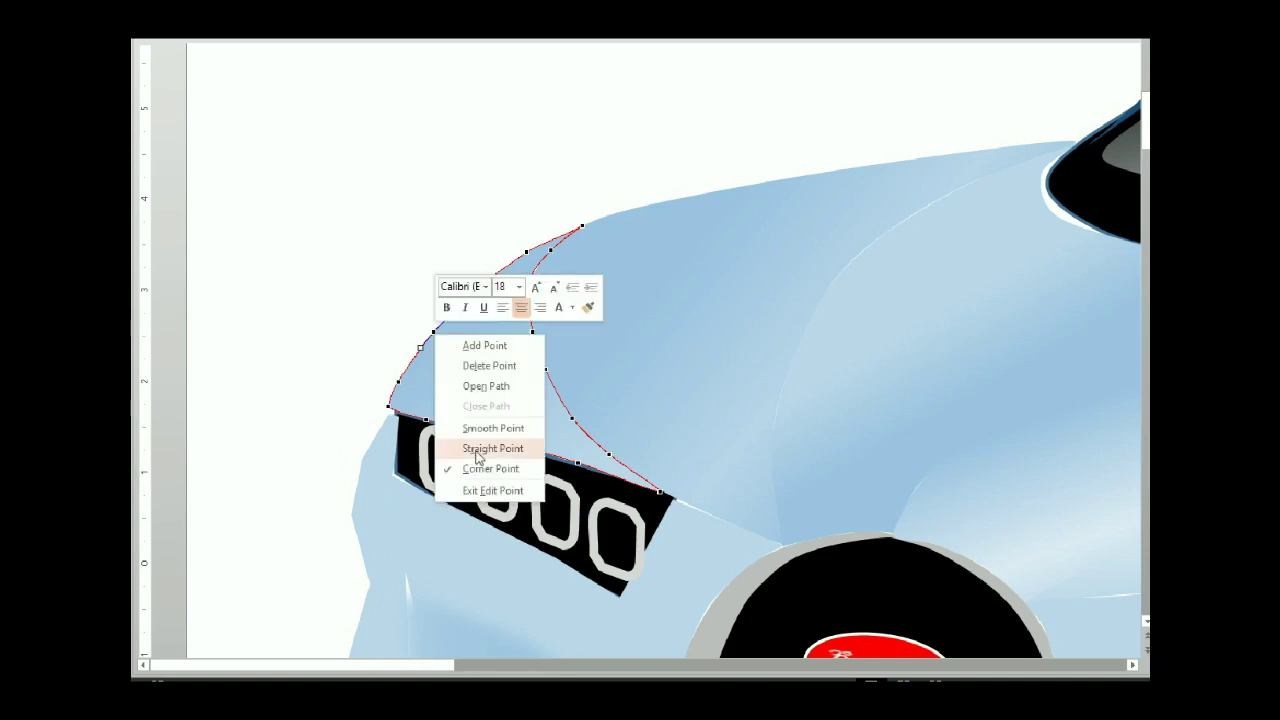
left_click(478, 446)
right_click(473, 289)
left_click(517, 406)
Change the top vertex's point type, exit Edit Points and zoom out to the whole car
left_click(527, 252)
right_click(580, 226)
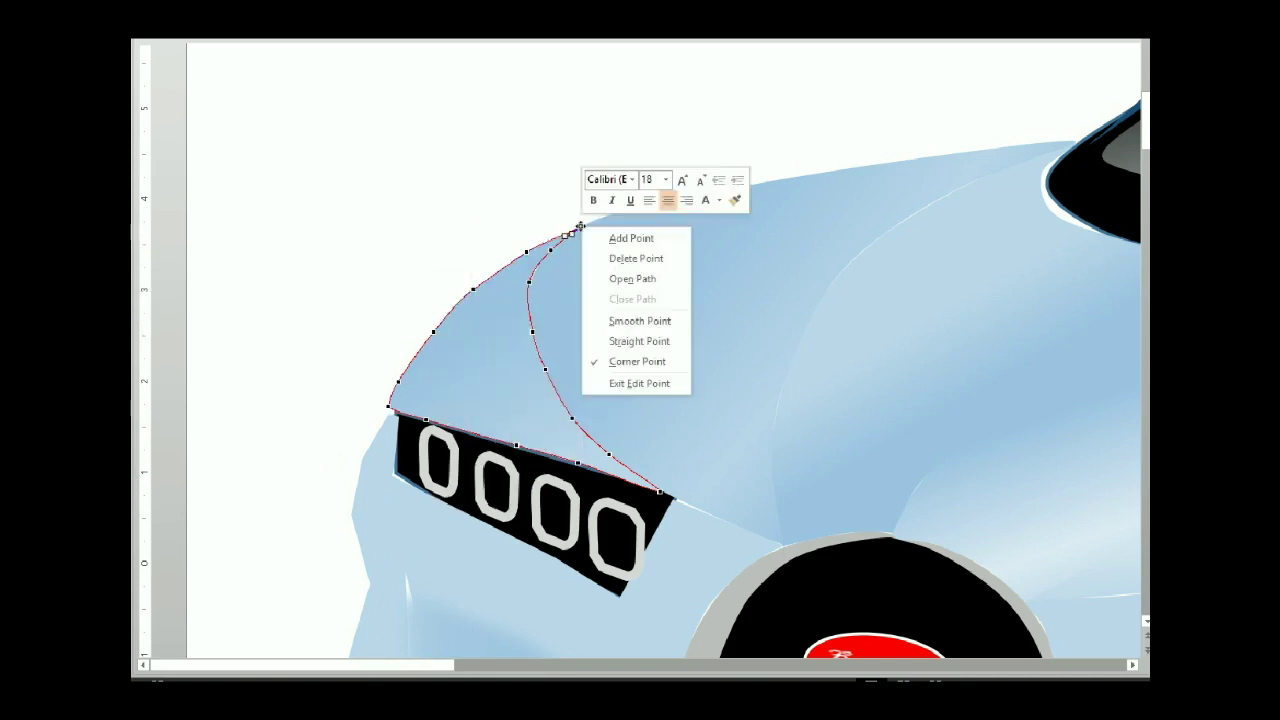
left_click(620, 362)
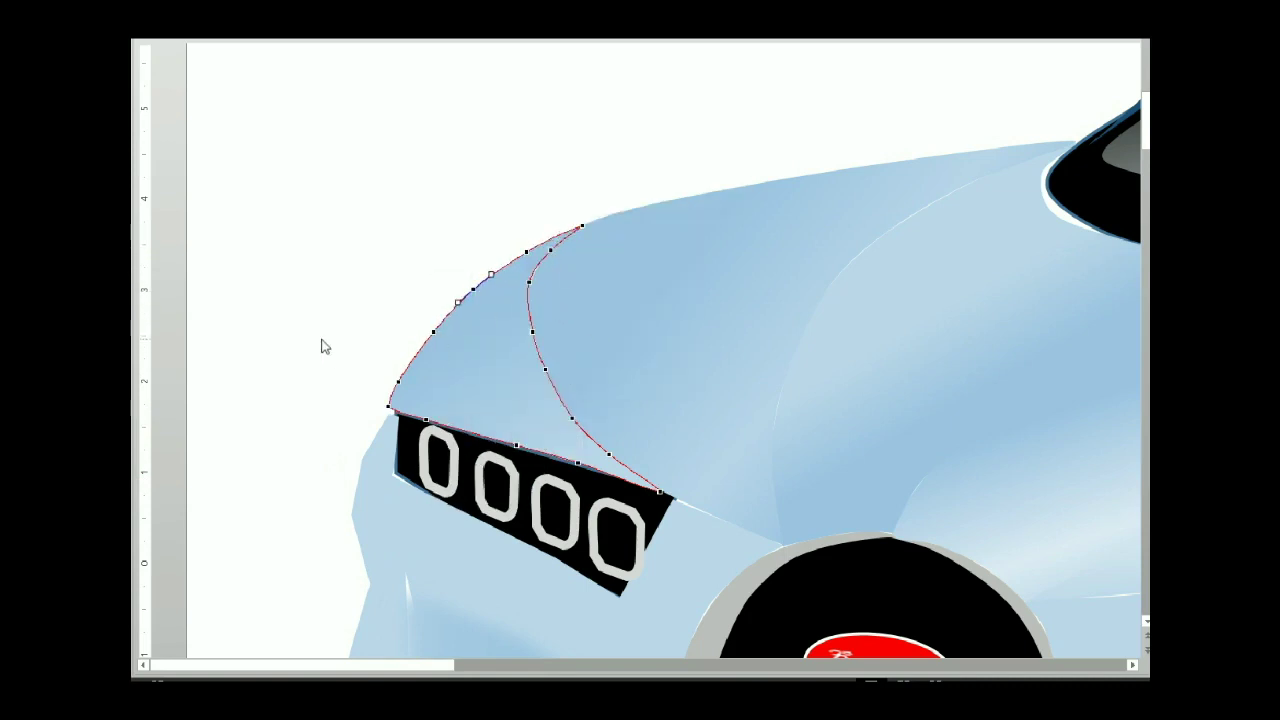
right_click(505, 312)
left_click(529, 283)
left_click(397, 297)
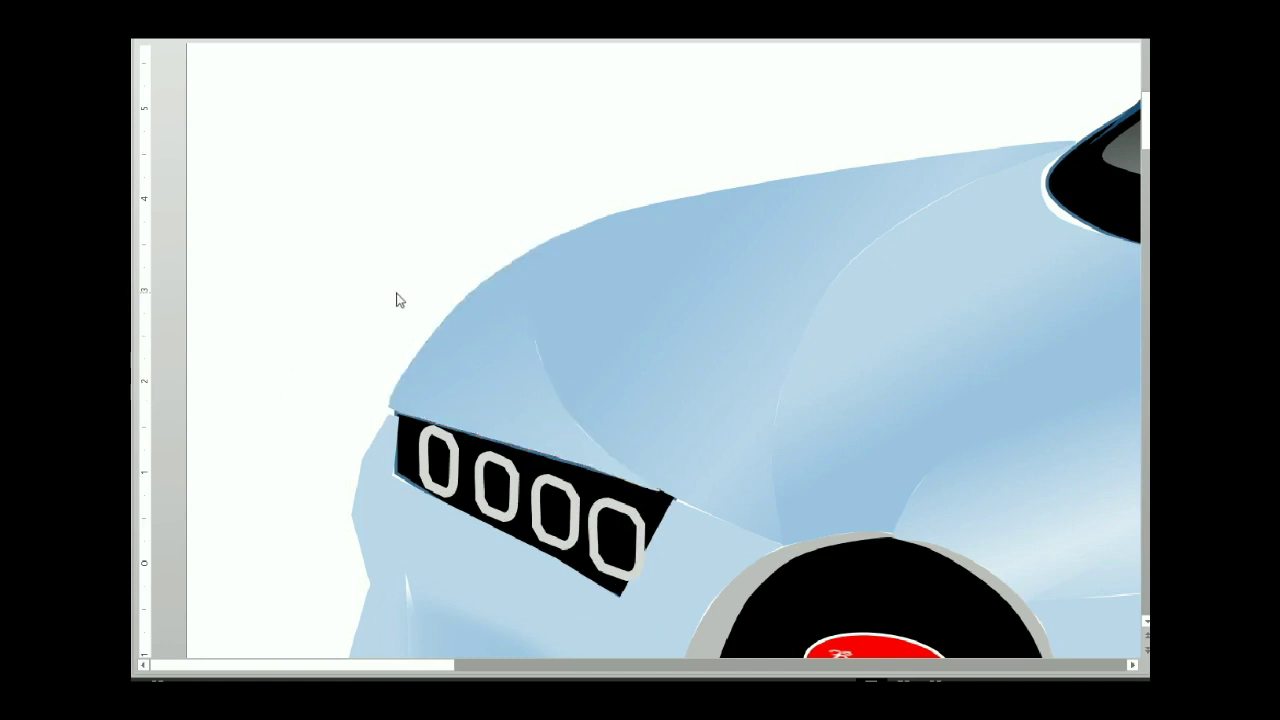
scroll(895, 594, "down", 5)
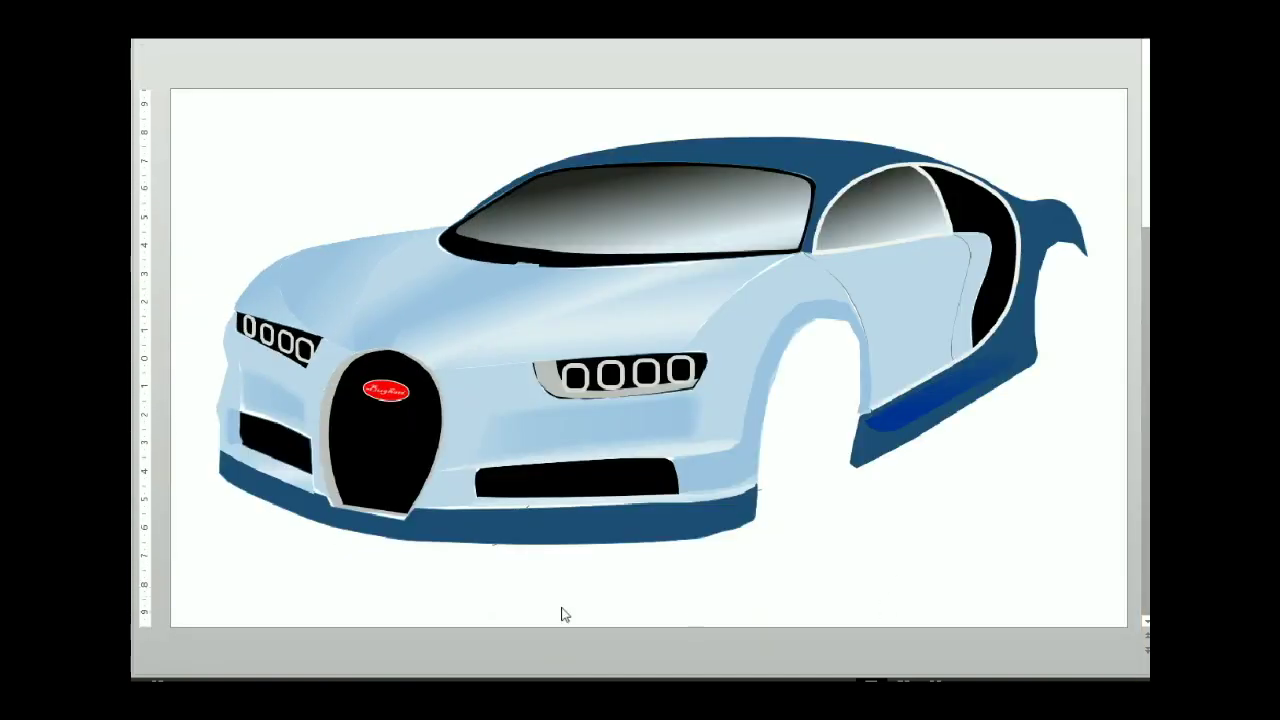
Add a new point on the hood's top edge under the windshield and set its point type
left_click(520, 286)
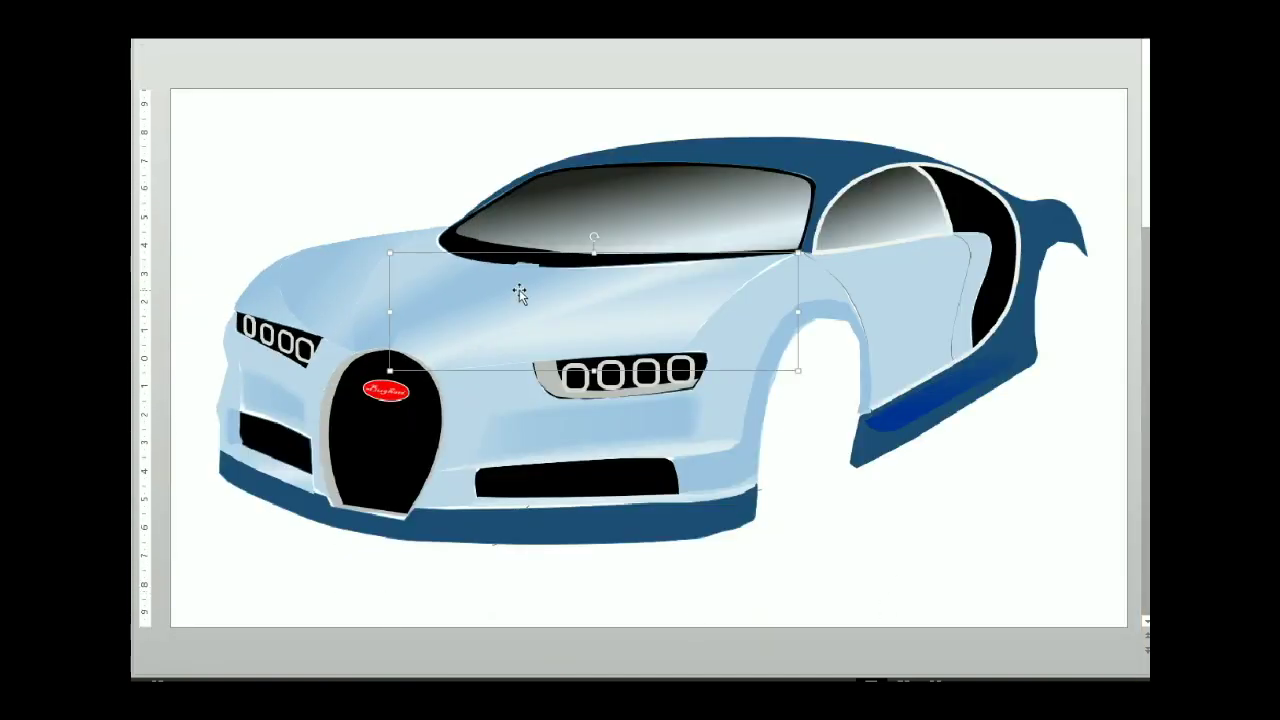
scroll(520, 286, "up", 4)
right_click(443, 214)
left_click(457, 279)
right_click(464, 207)
left_click(478, 214)
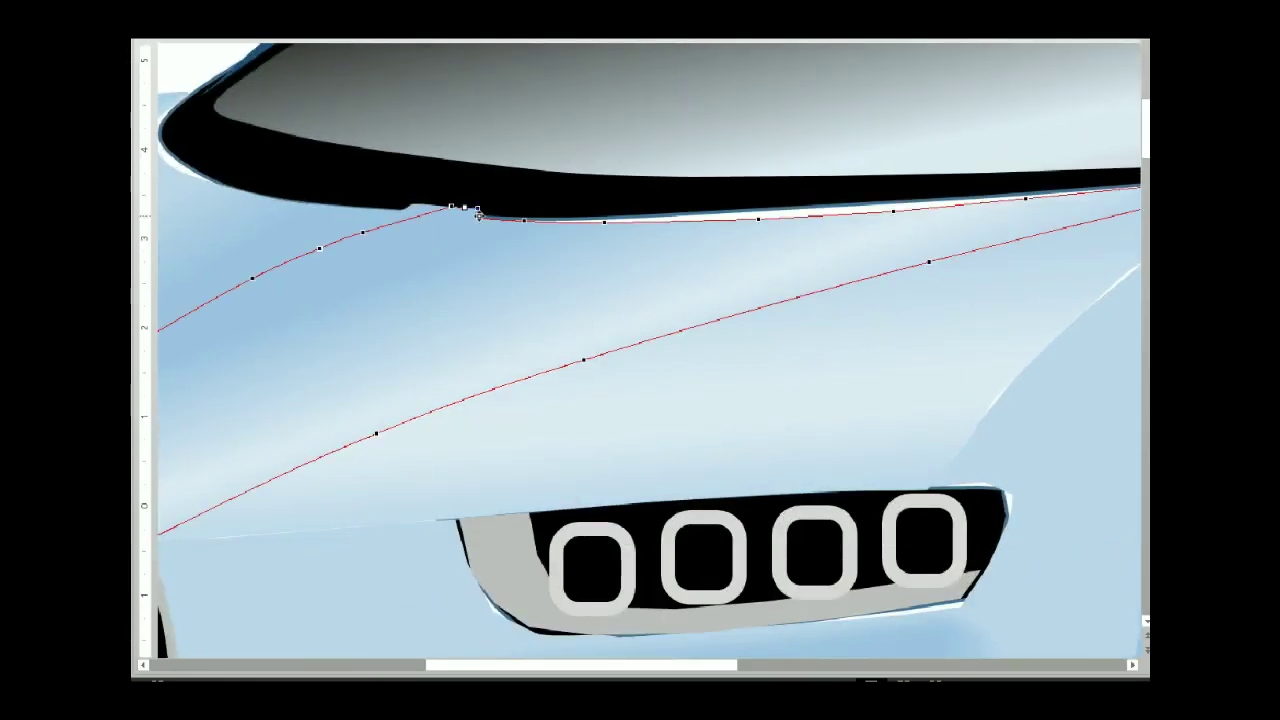
right_click(464, 207)
left_click(486, 297)
key("Escape")
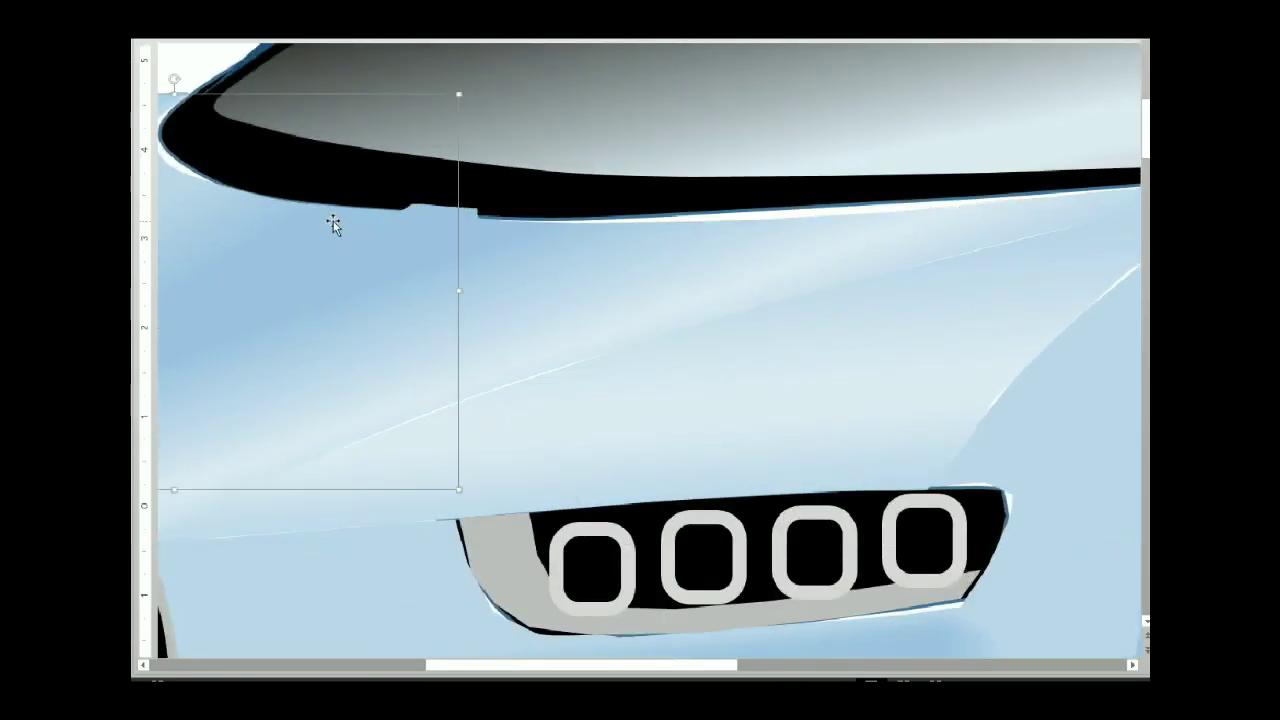
Review the hood's edit points again, then finish editing and deselect the hood
right_click(483, 233)
left_click(500, 306)
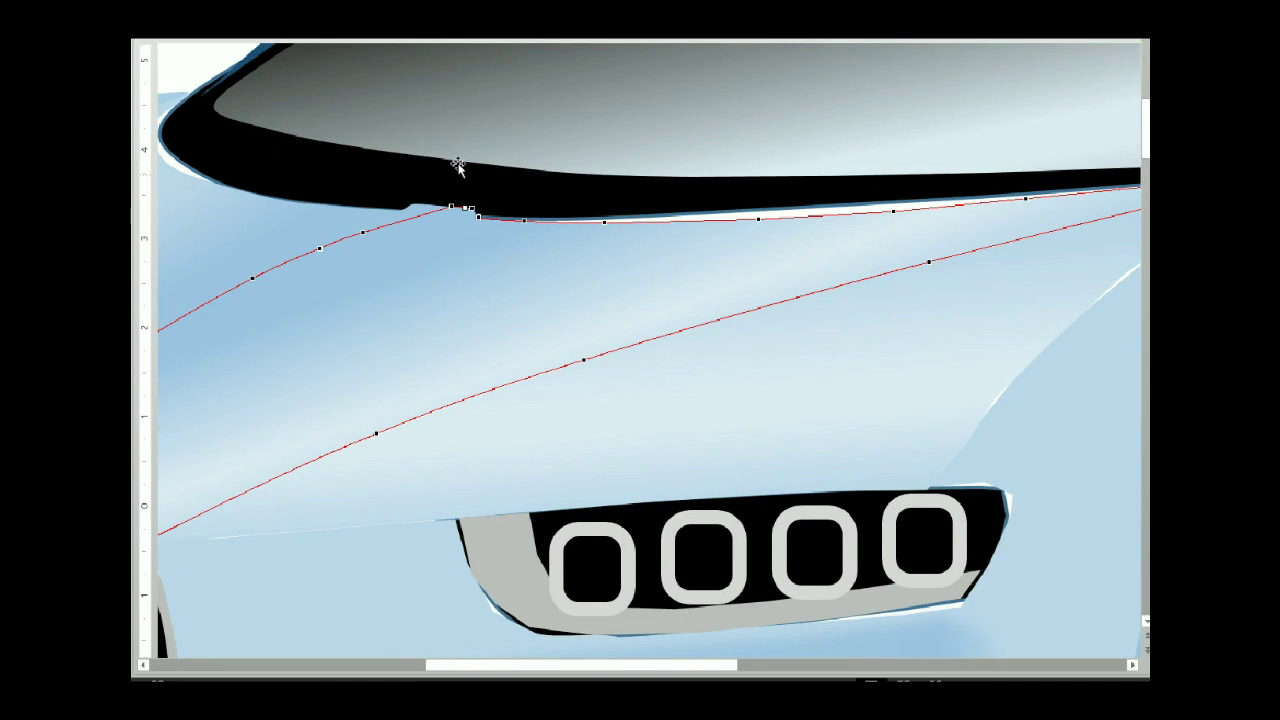
scroll(543, 386, "up", 2, "ctrl")
scroll(371, 223, "up", 3)
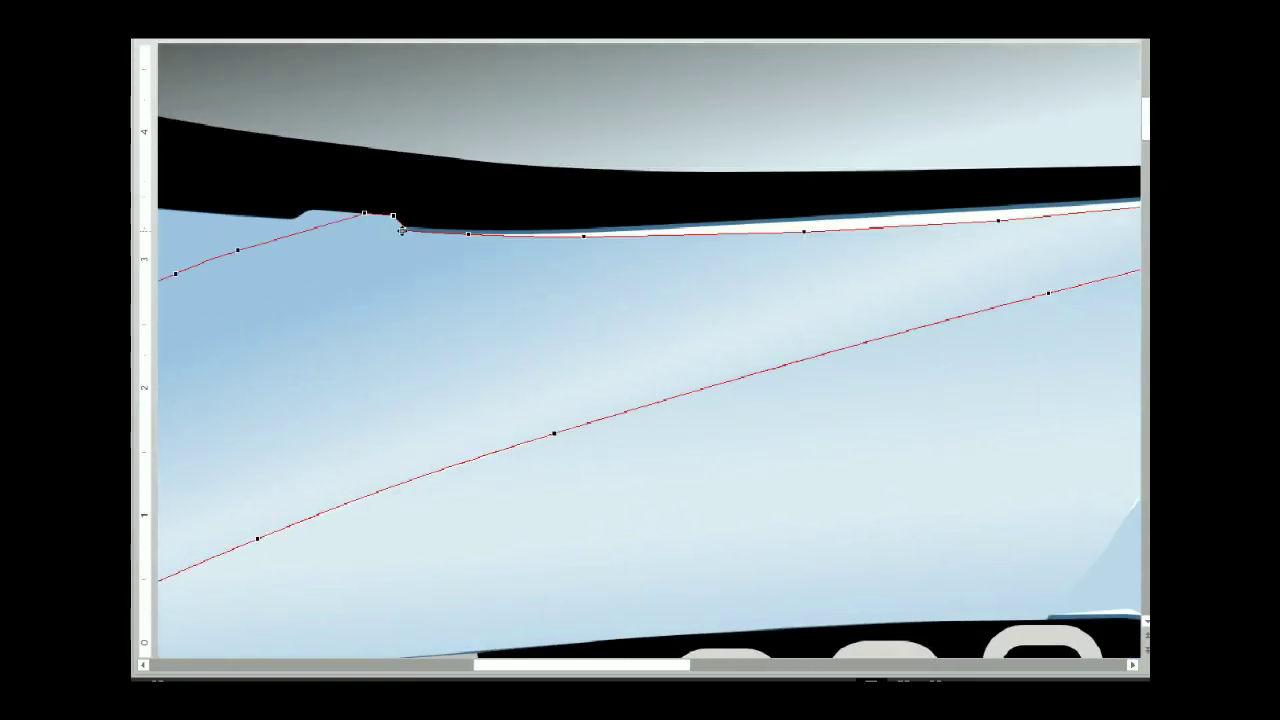
key("Escape")
scroll(813, 603, "down", 5, "ctrl")
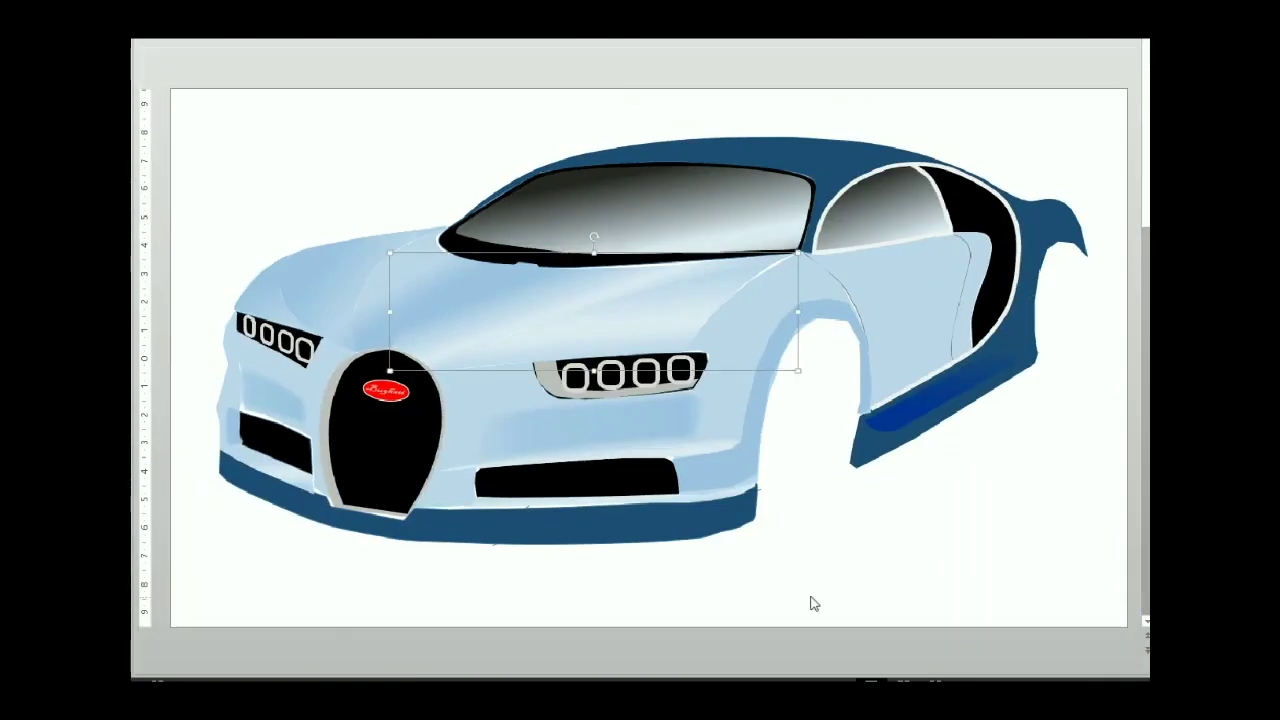
left_click(813, 603)
Adjust the windshield's bottom-edge vertex and pull its left tip down-right into a rounded curve
left_click(452, 240)
right_click(452, 236)
left_click(490, 366)
scroll(180, 420, "up", 5)
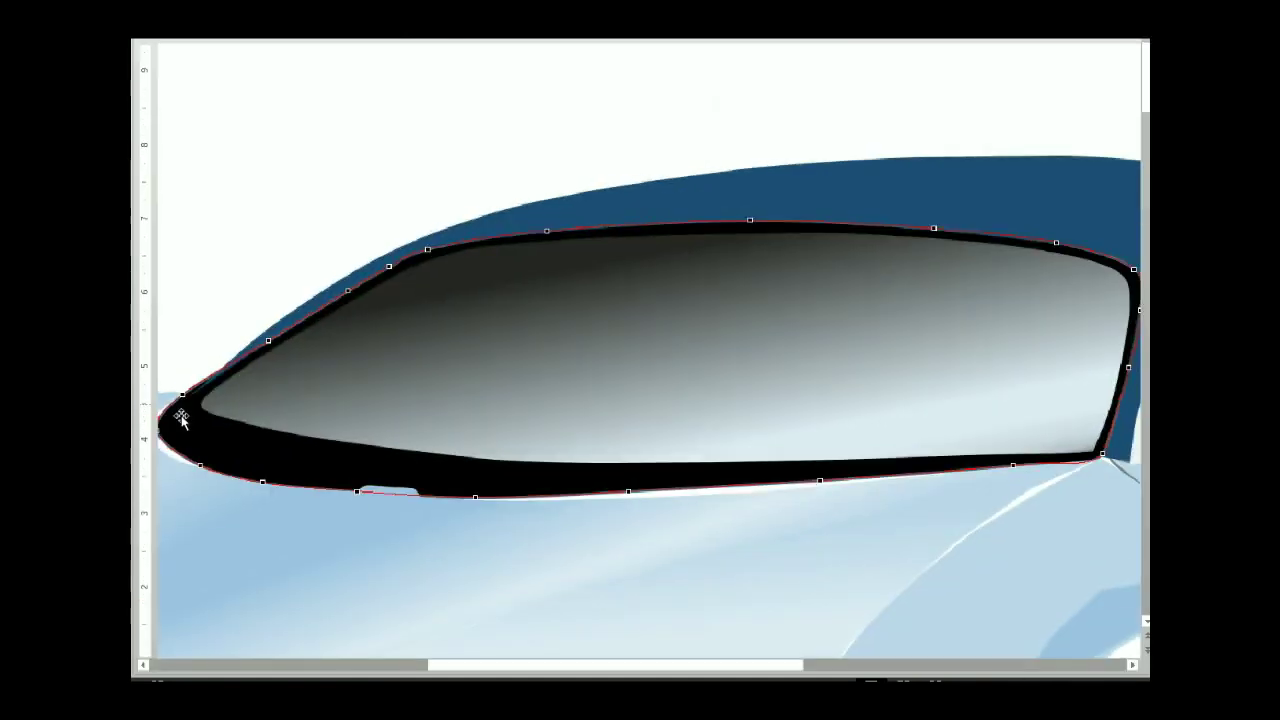
scroll(180, 420, "left", 3)
left_click(946, 483)
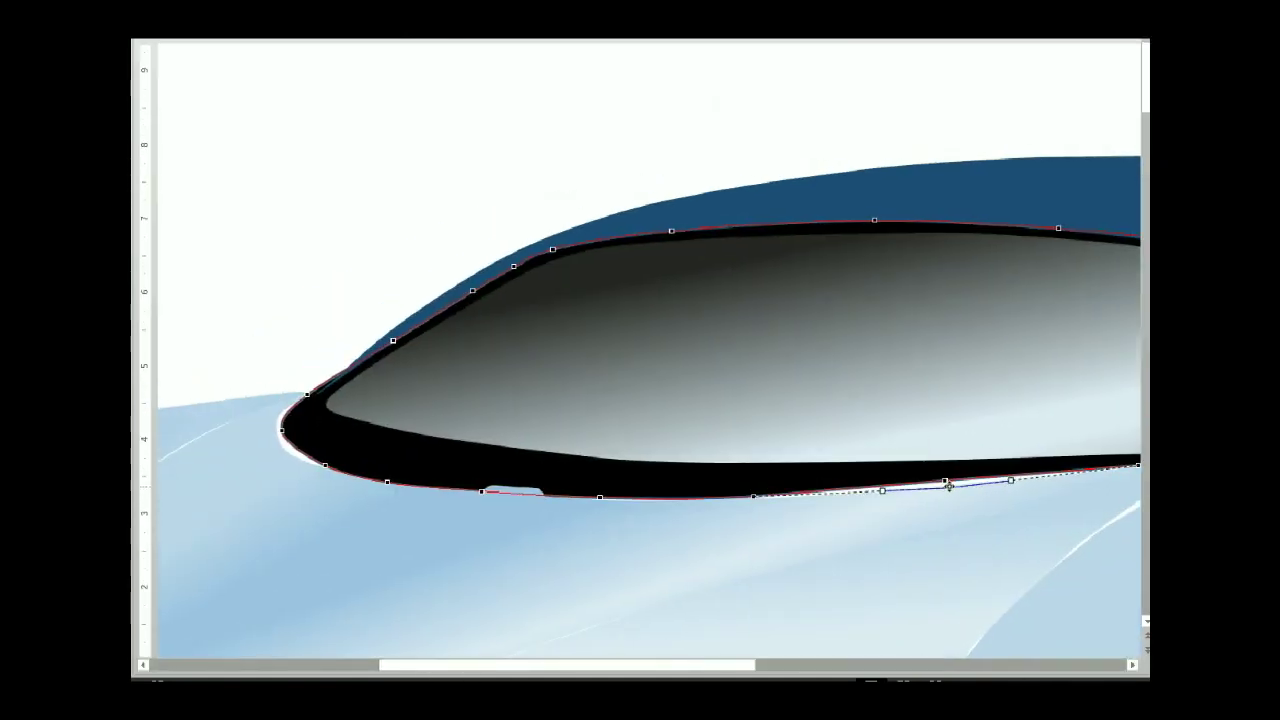
left_click_drag(949, 486, 948, 484)
left_click(282, 430)
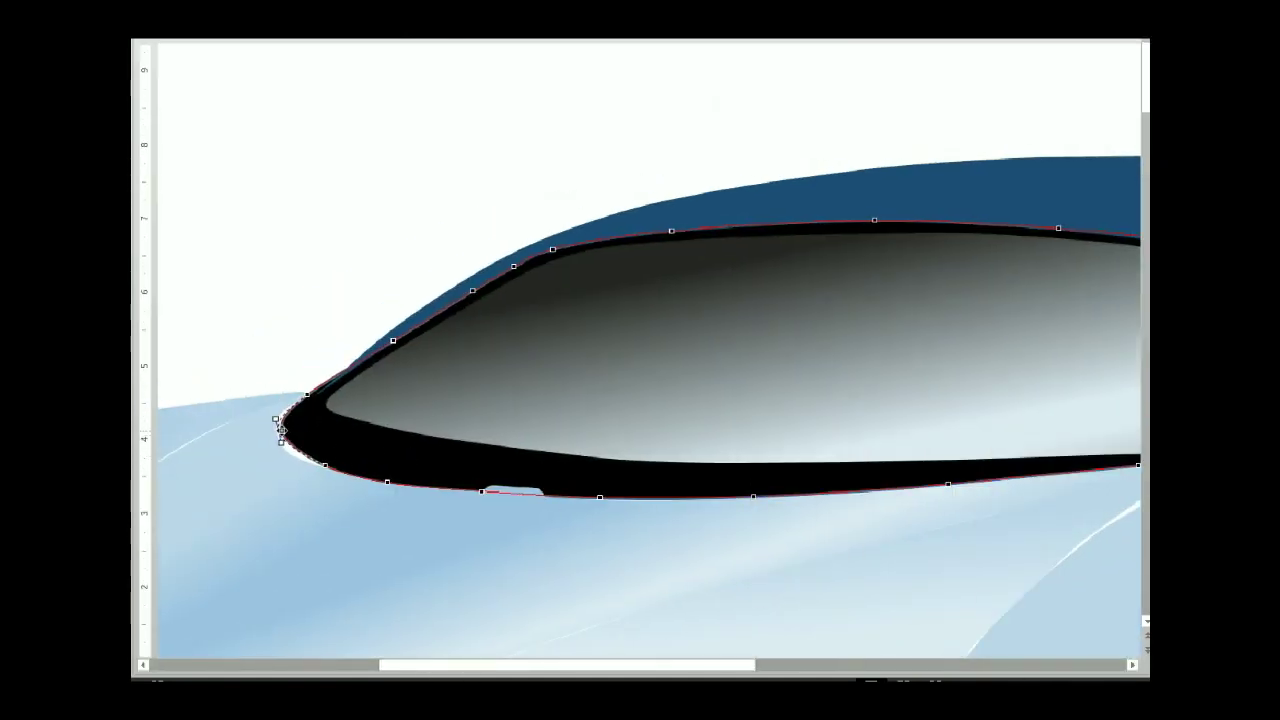
left_click_drag(281, 441, 301, 461)
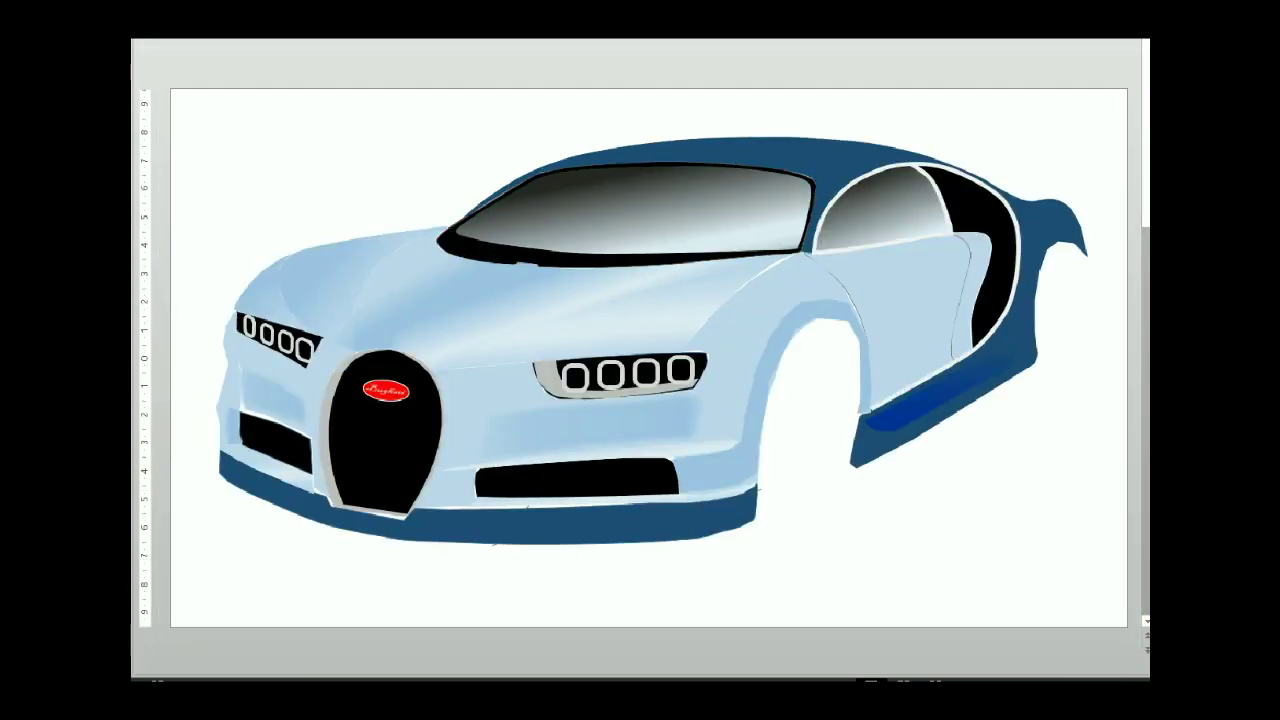
Make a lower vertex on the front fender curve a straight point
left_click(794, 280)
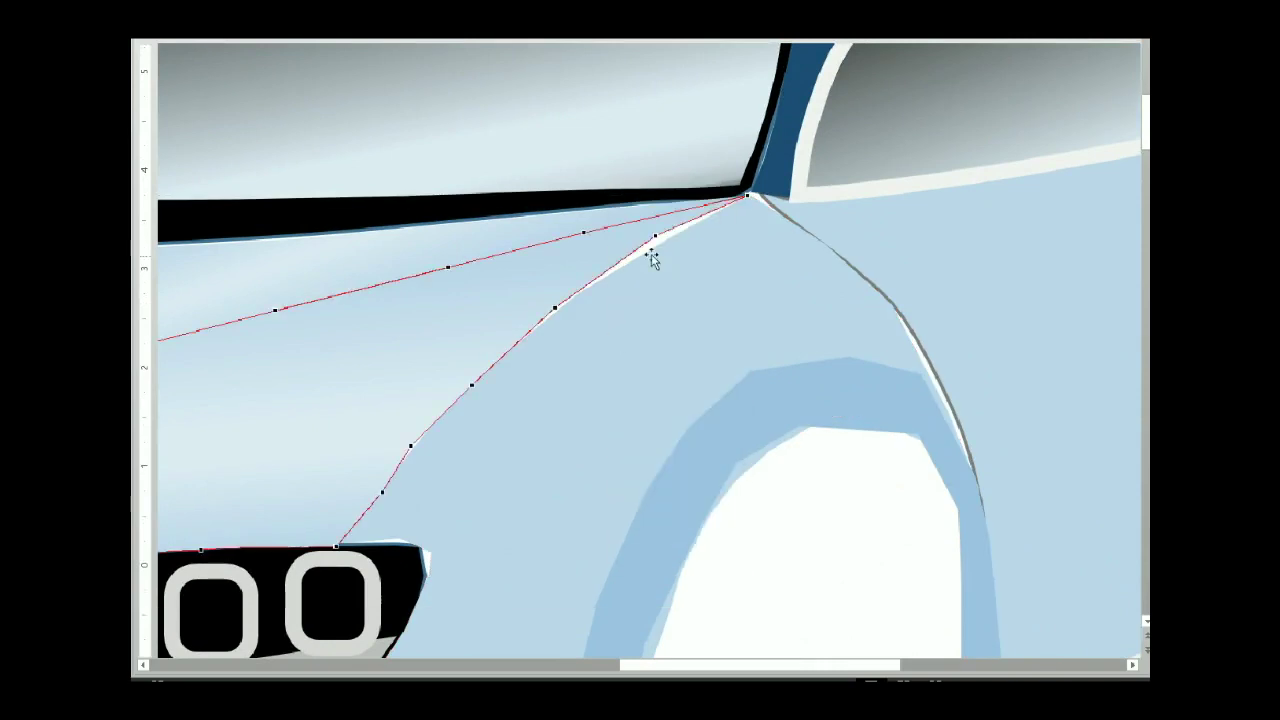
left_click(471, 385)
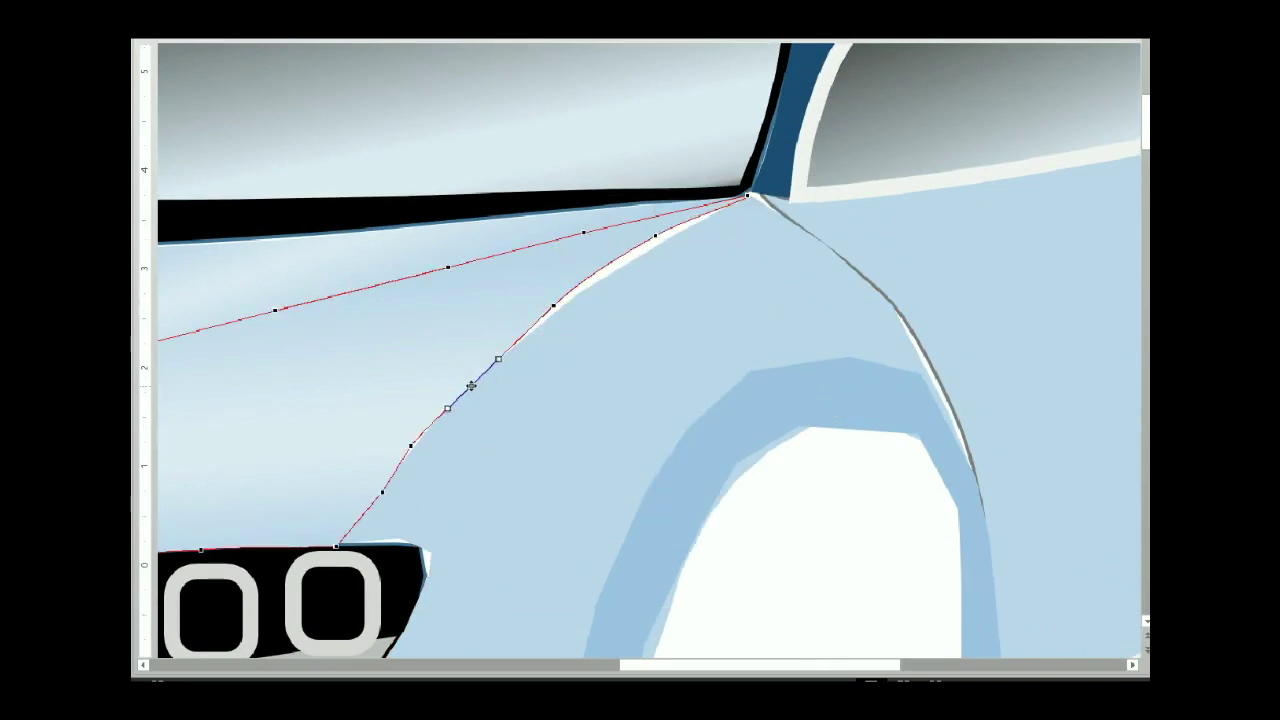
scroll(857, 506, "down", 3)
left_click(382, 331)
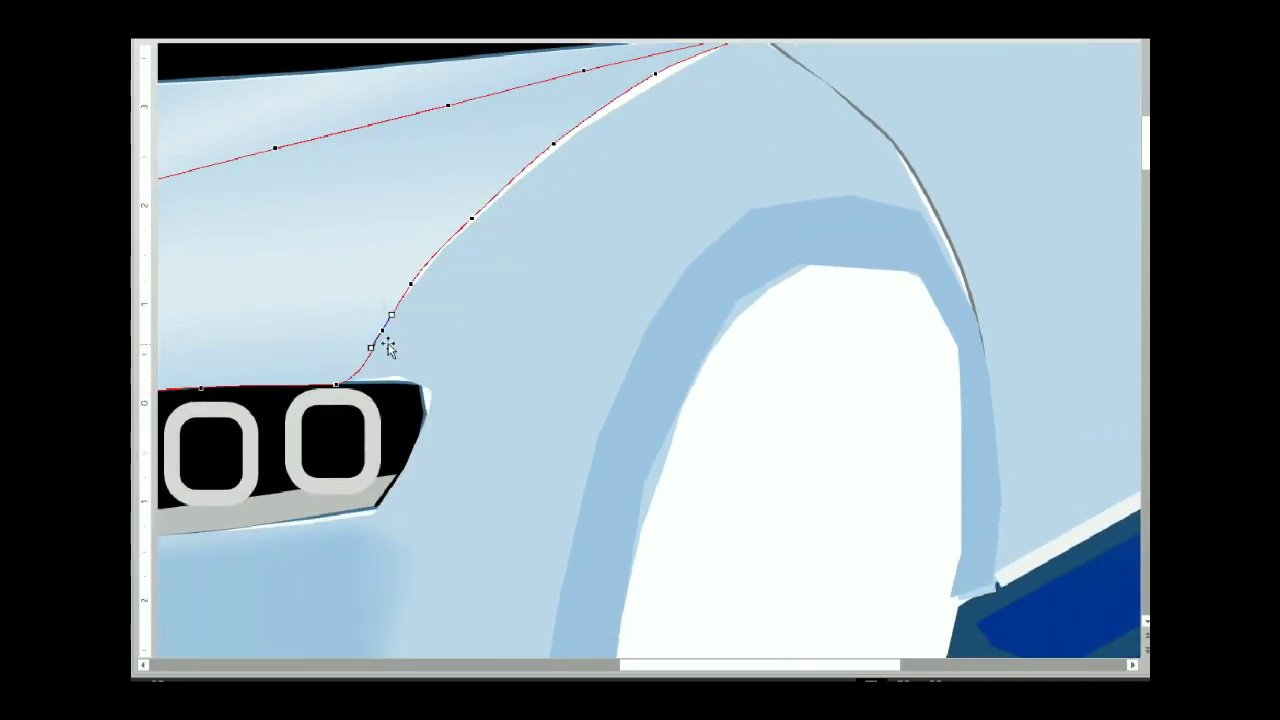
right_click(386, 342)
left_click(386, 517)
left_click(411, 284)
left_click(472, 216)
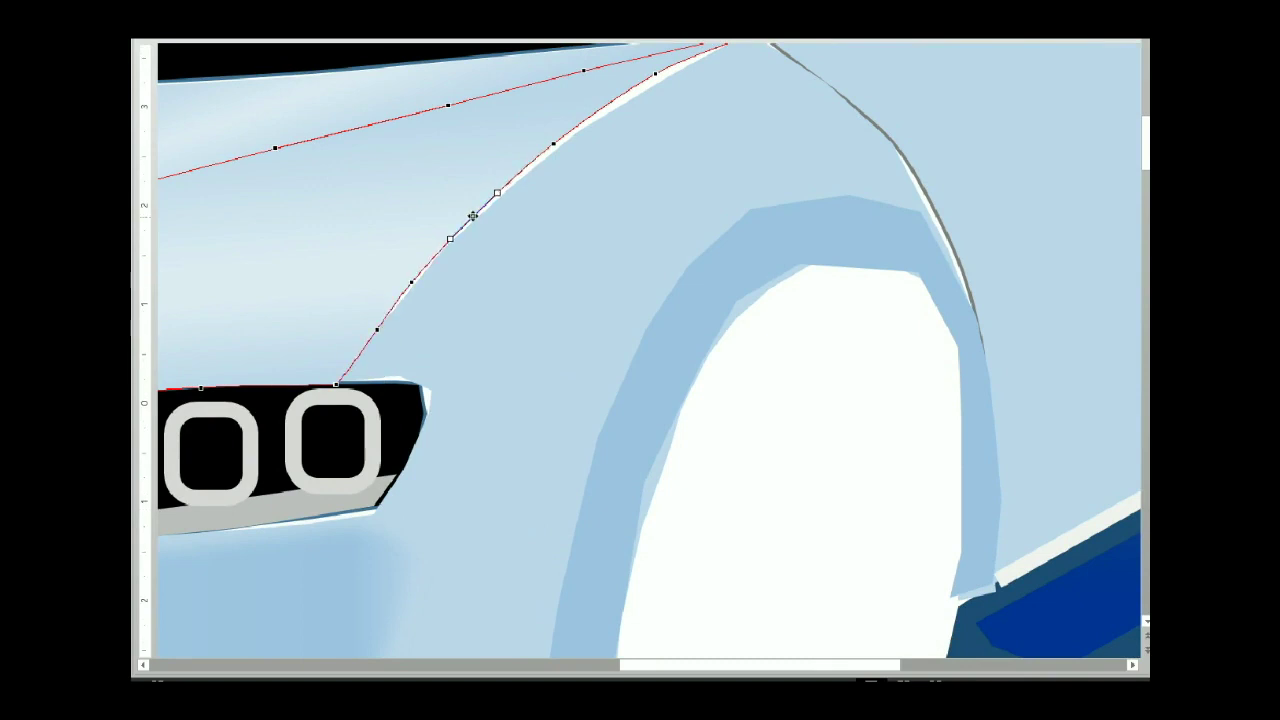
left_click(530, 223)
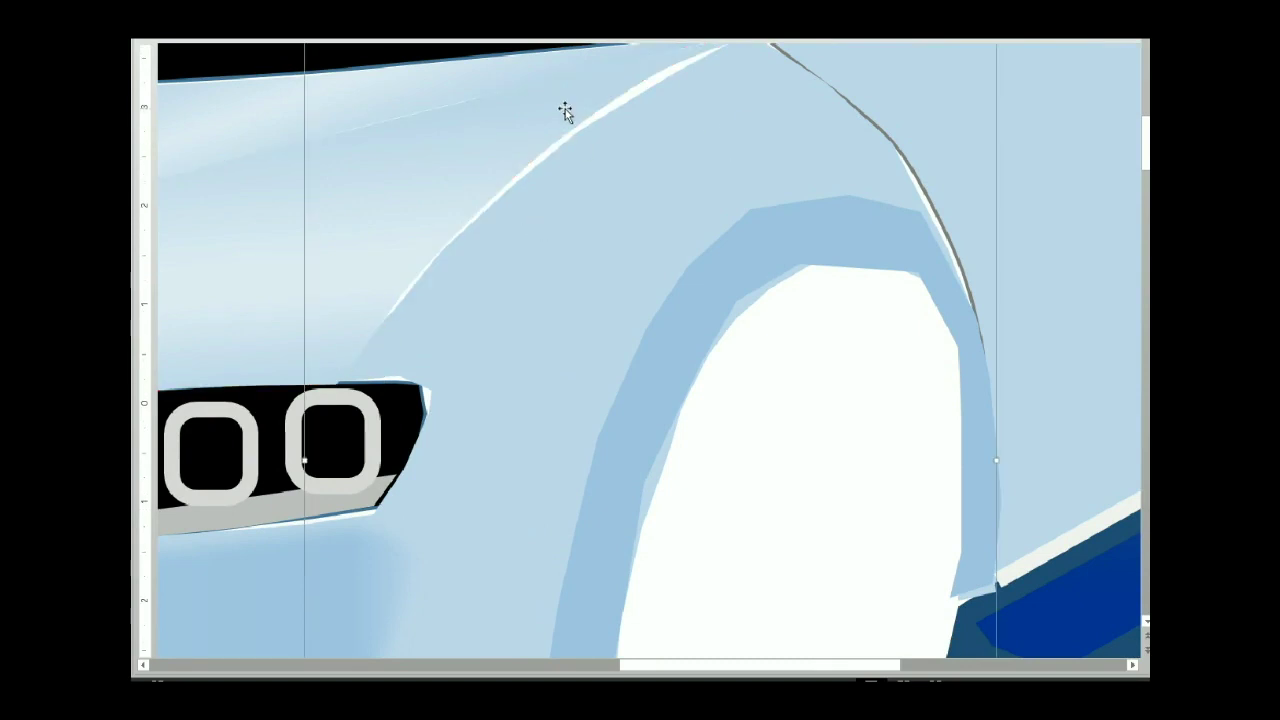
In the fender and wheel-arch shape's points, change the curve type of the top fender point
left_click(643, 180)
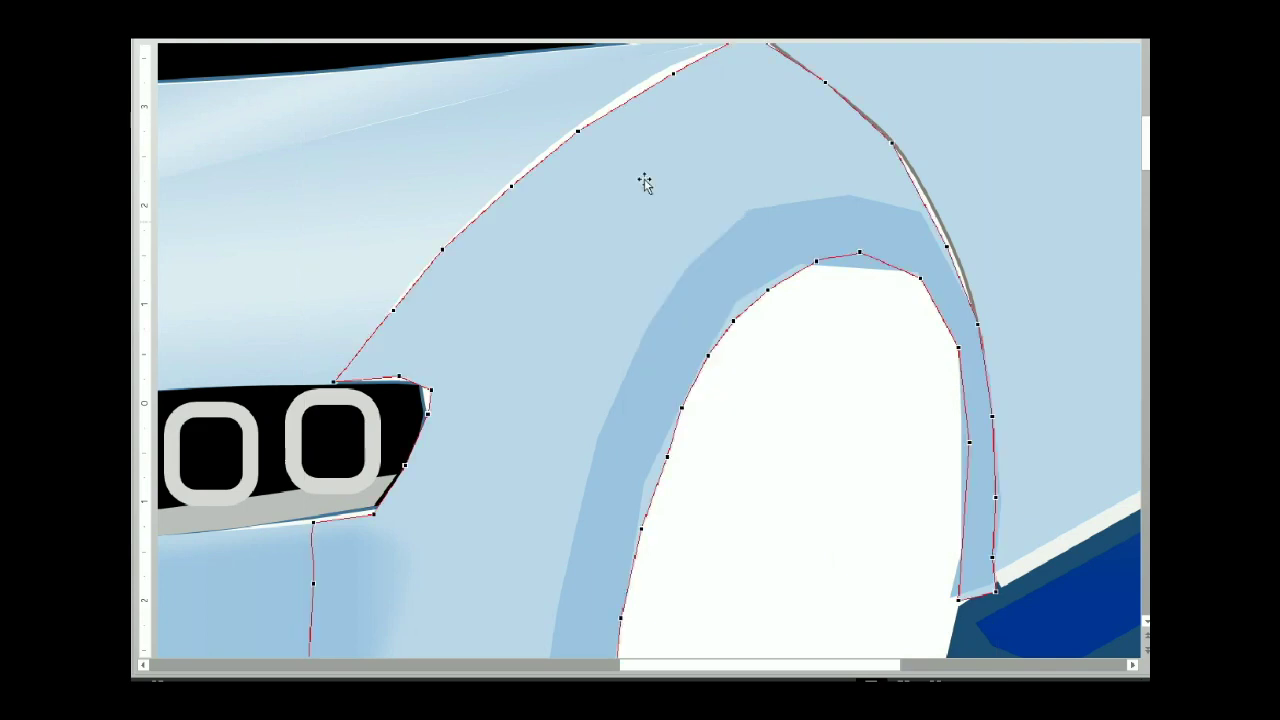
right_click(465, 258)
left_click(480, 259)
left_click(335, 380)
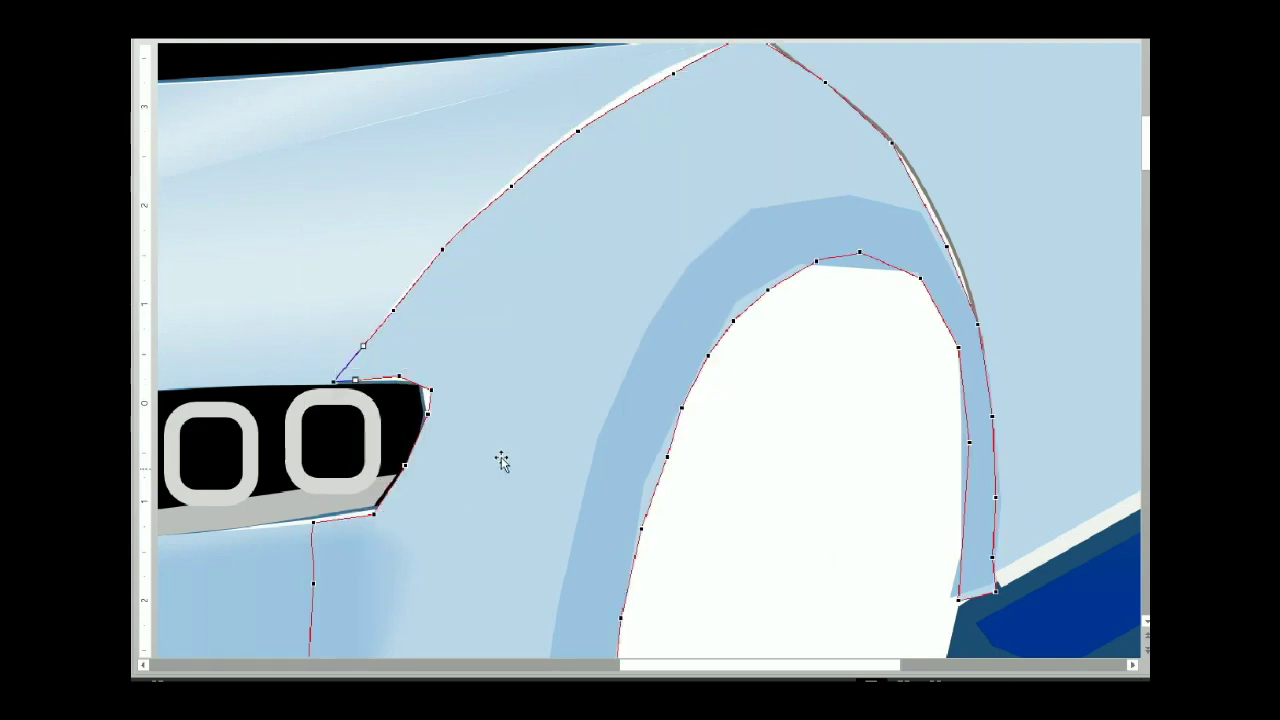
left_click(672, 70)
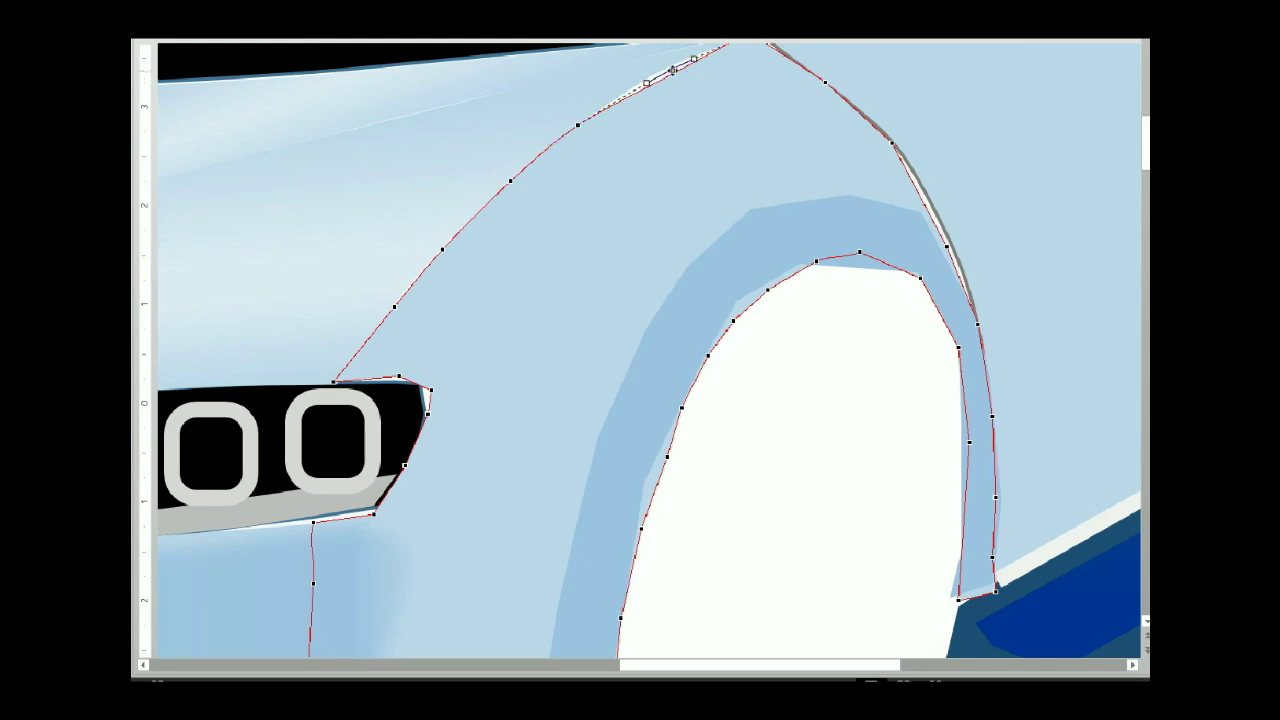
scroll(672, 70, "up", 3)
right_click(730, 138)
left_click(673, 168)
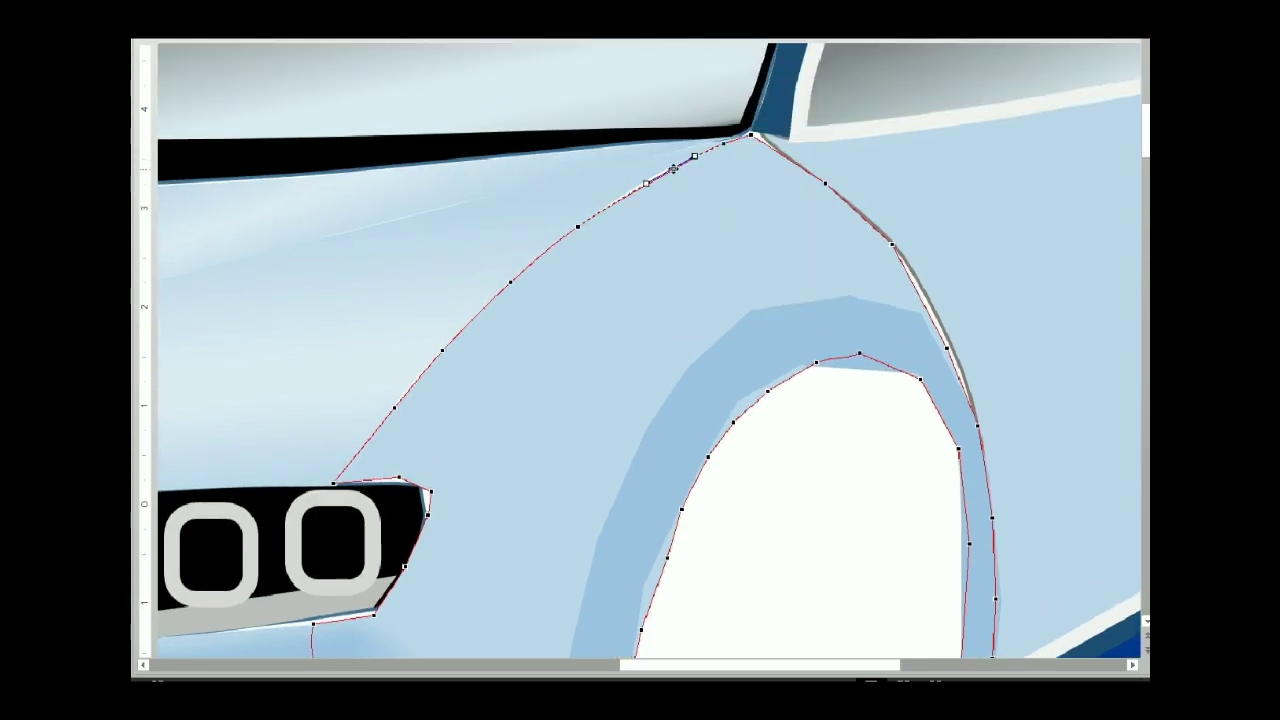
left_click(551, 360)
Finish the upper fender curve edits and zoom back out to the whole car
left_click(411, 381)
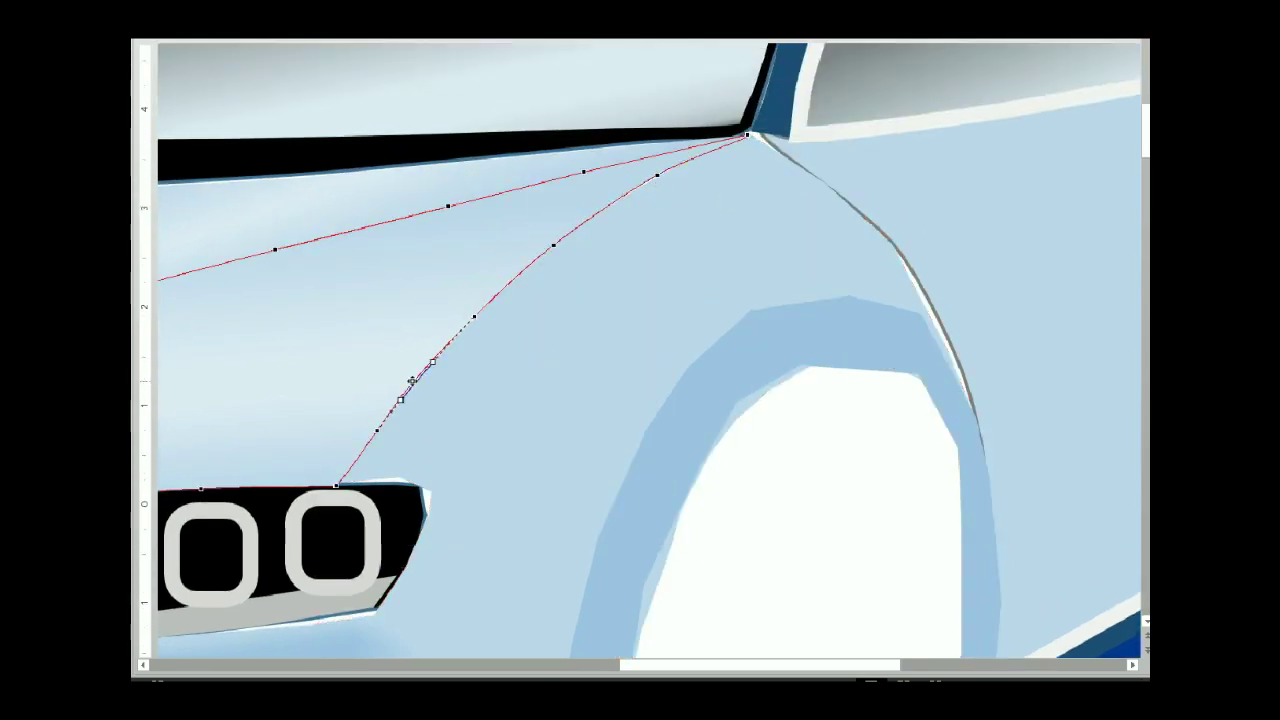
key("space")
key("shift+F4")
key("Escape")
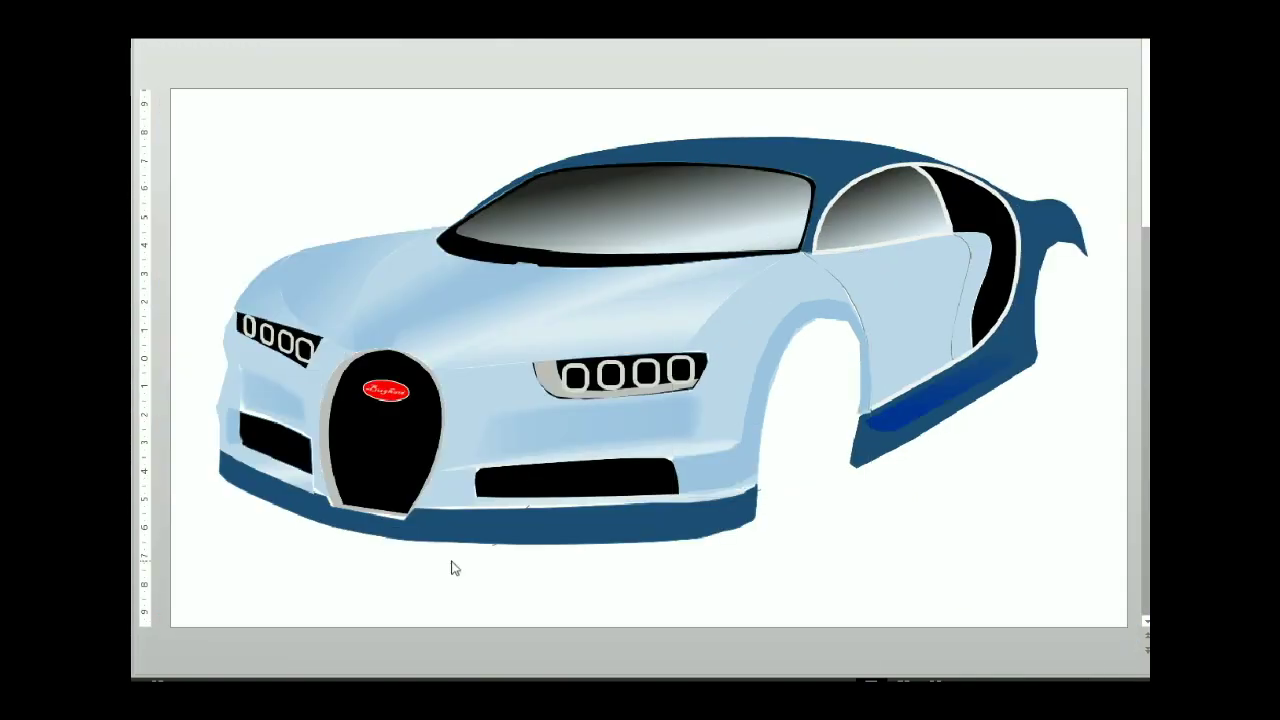
Drag the headlight surround's lower-left corner vertex leftward into a smoother tapered end
right_click(552, 372)
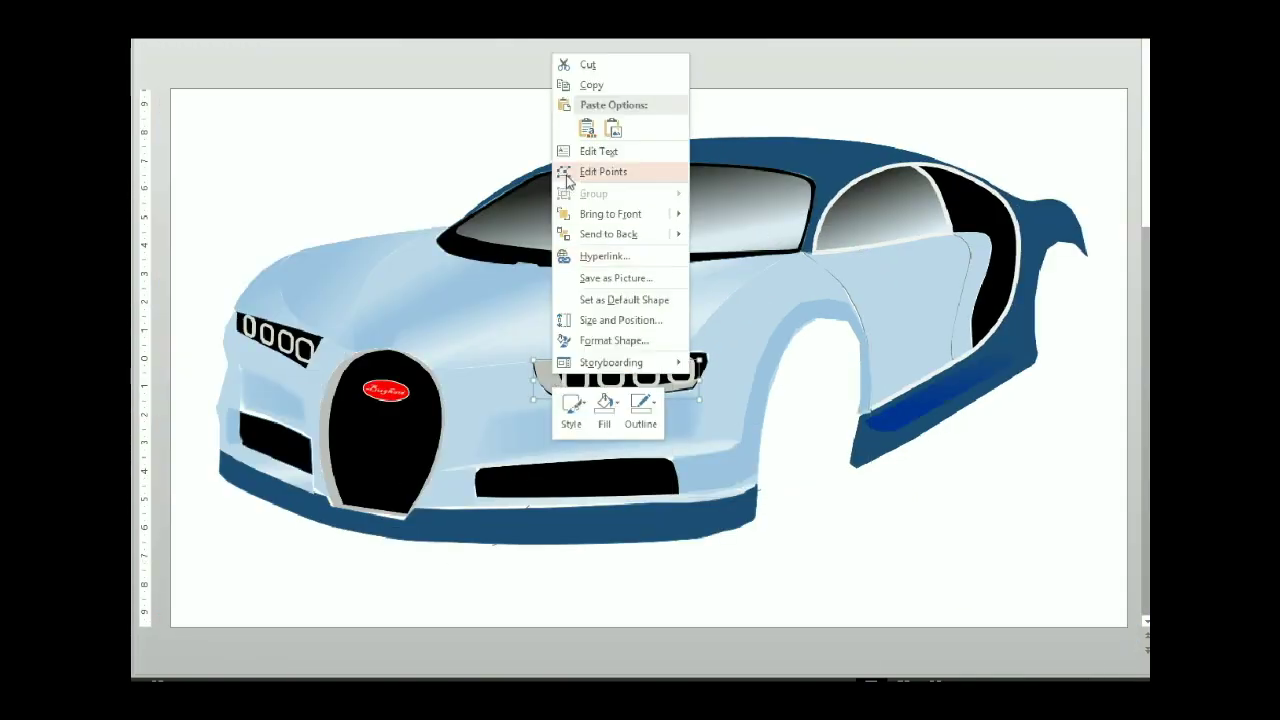
left_click(590, 172)
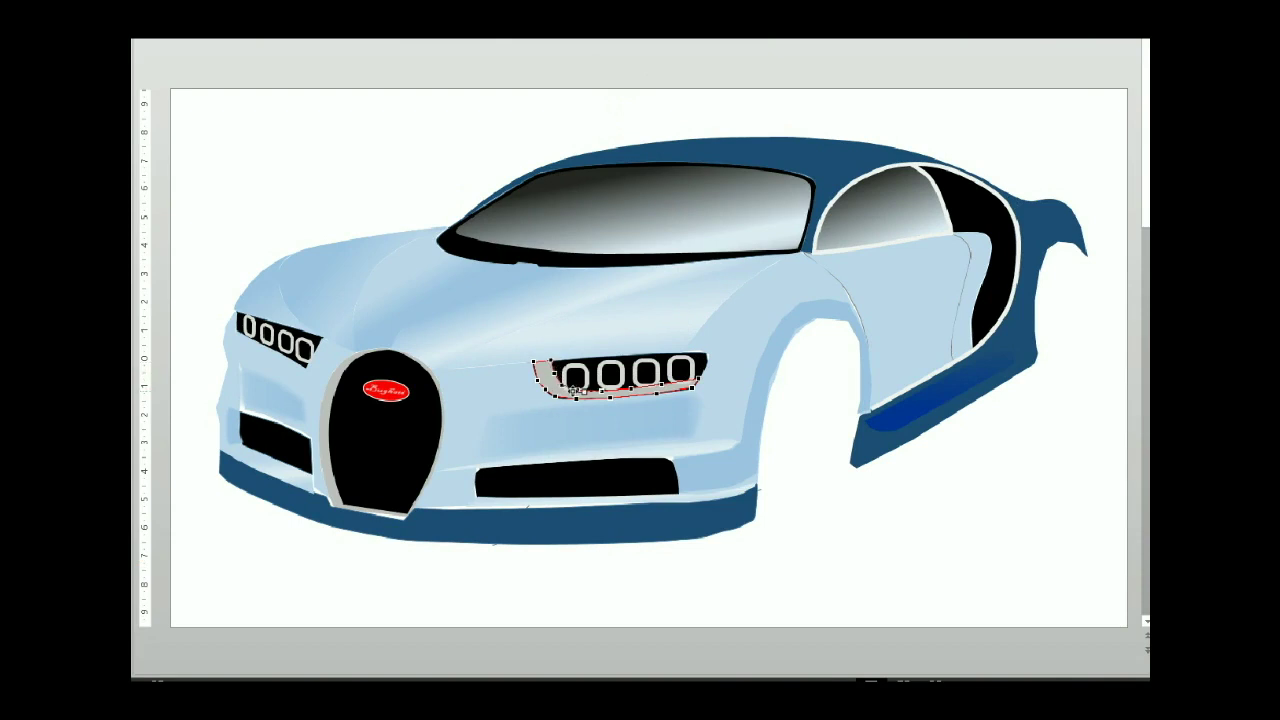
scroll(575, 390, "up", 3)
right_click(472, 322)
key("Escape")
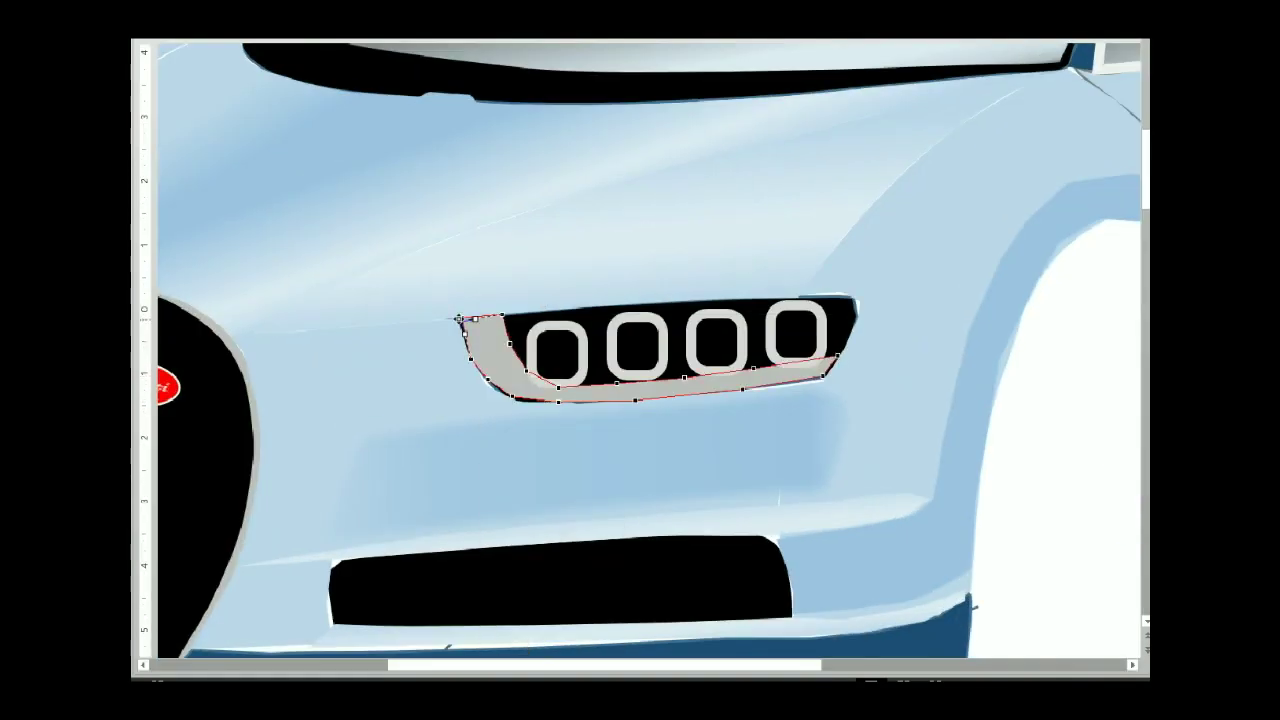
right_click(480, 335)
left_click(523, 463)
right_click(513, 395)
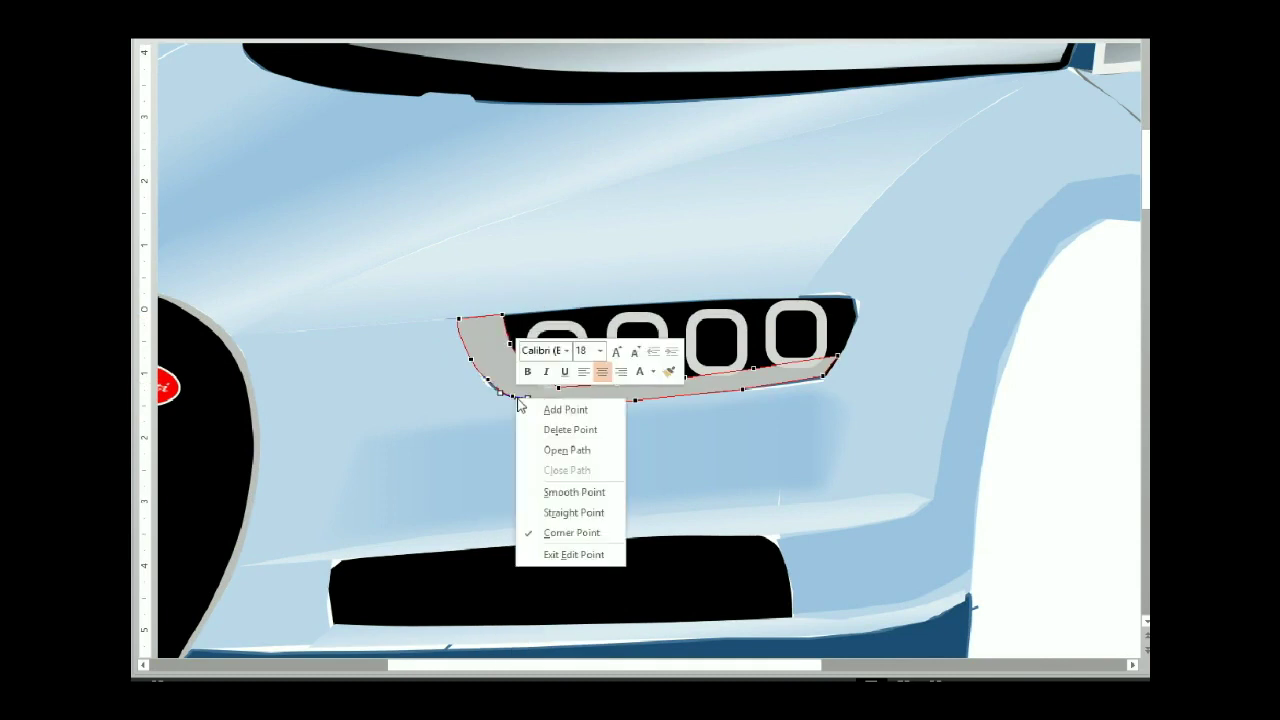
key("Escape")
right_click(495, 398)
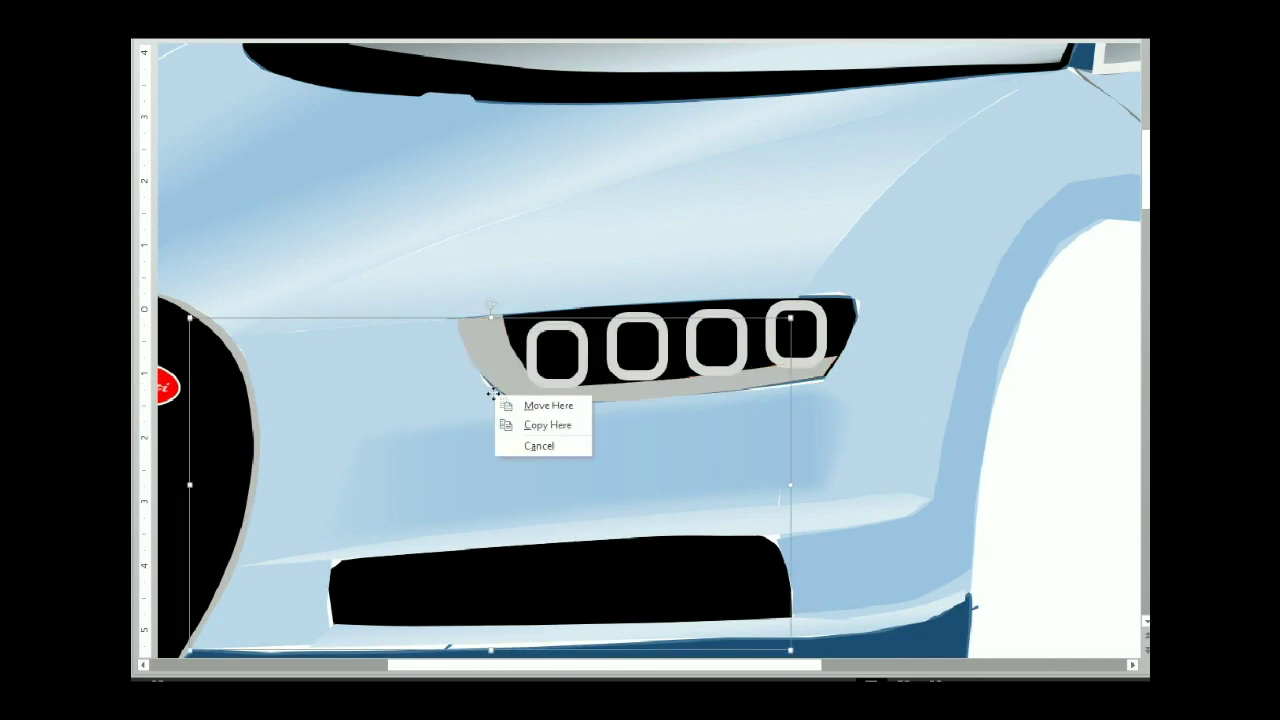
key("Escape")
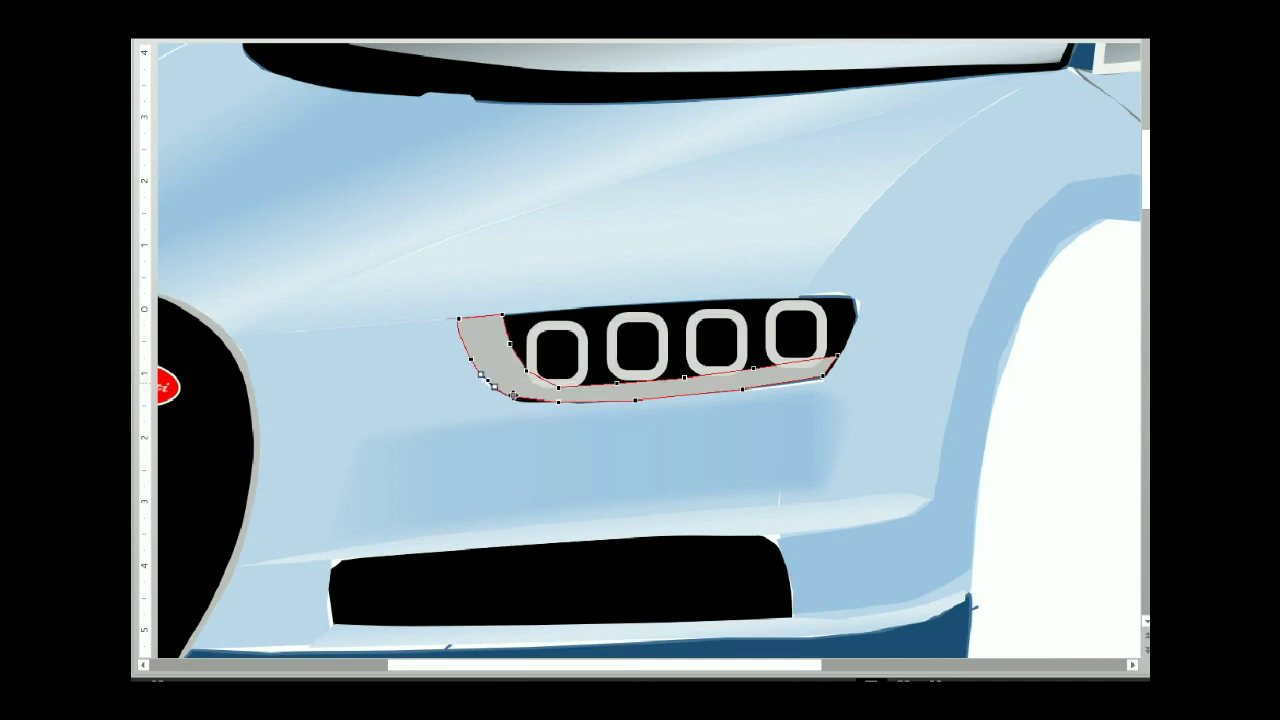
left_click_drag(513, 395, 495, 393)
Make the light-blue front panel's vertex under the headlight a Smooth Point, then finish editing
right_click(565, 455)
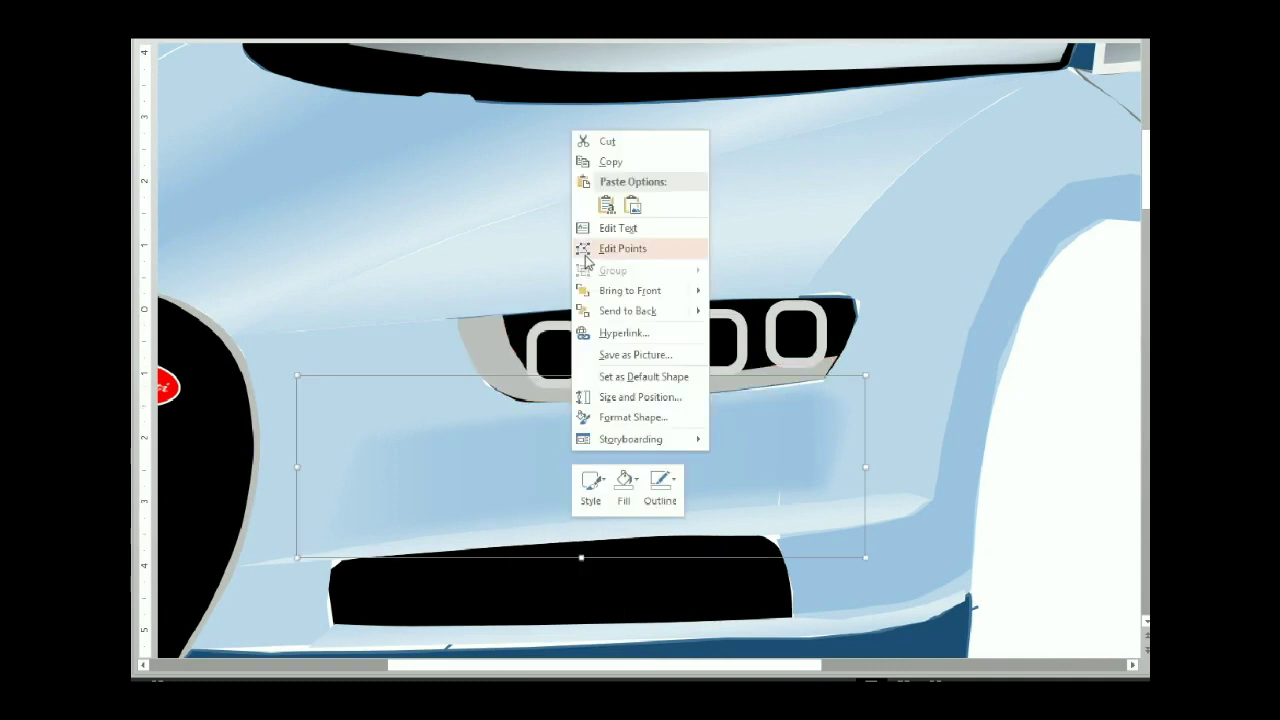
right_click(430, 390)
left_click(520, 185)
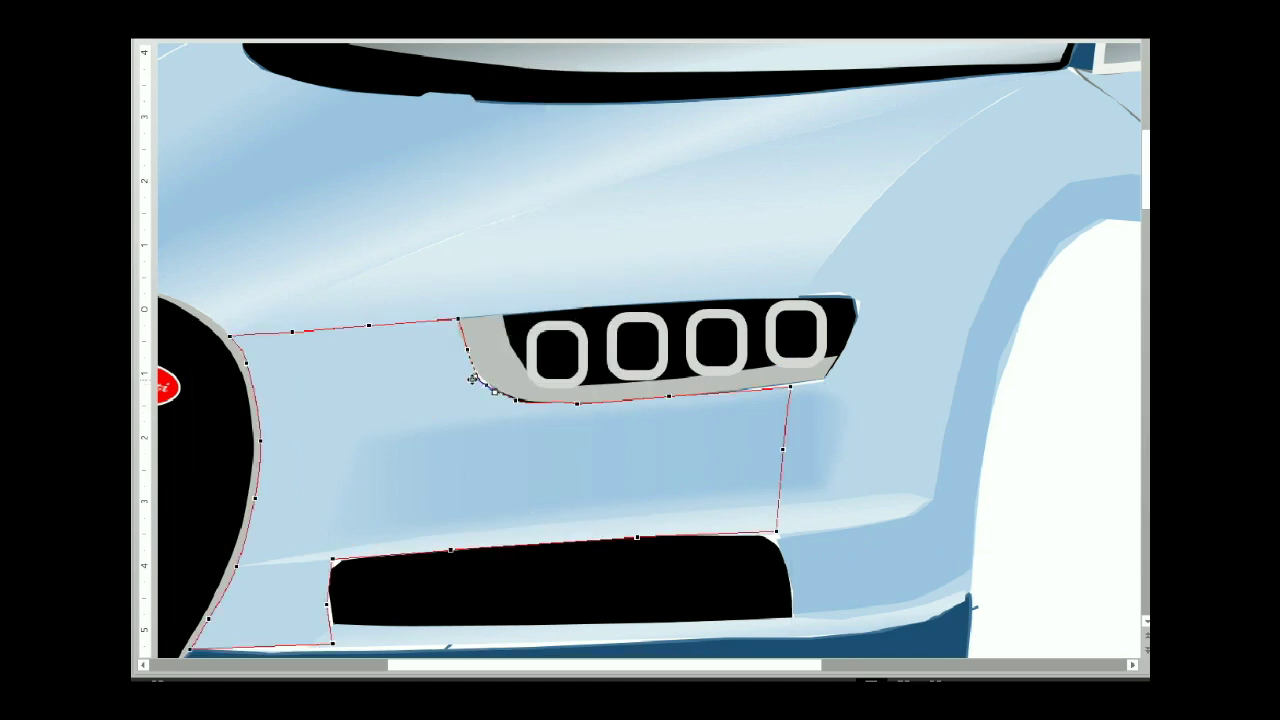
right_click(515, 398)
left_click(557, 491)
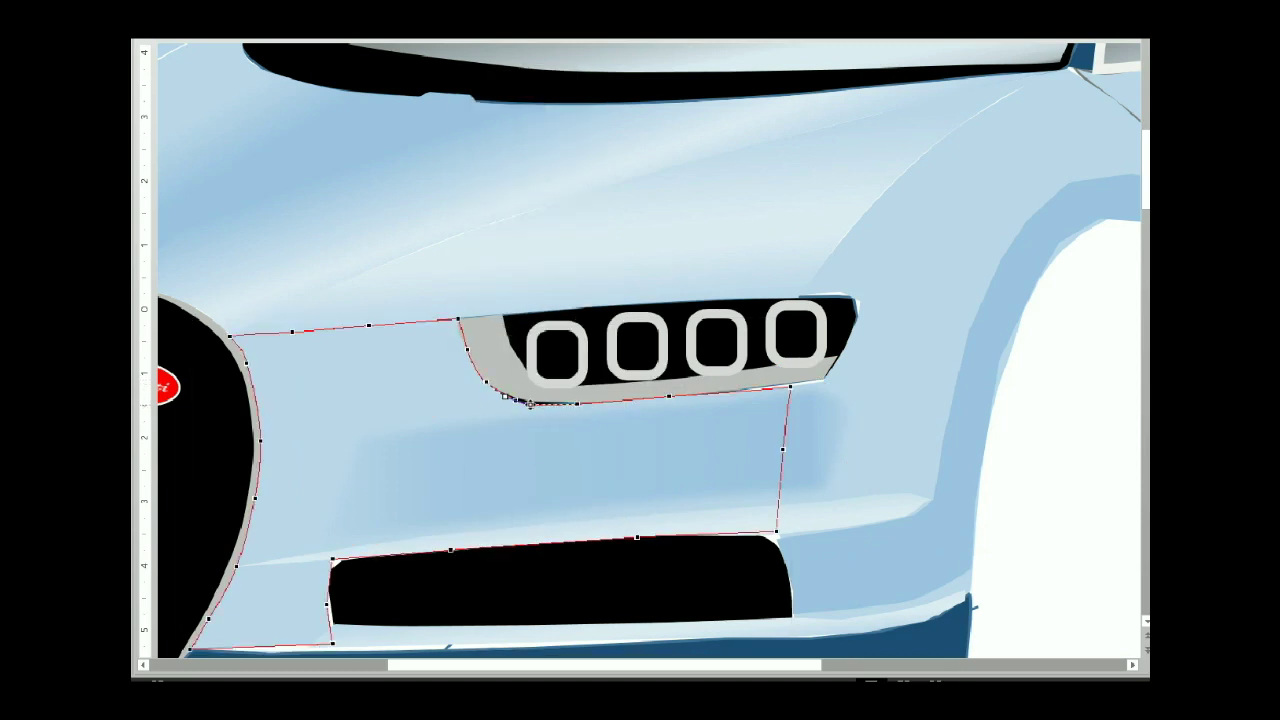
left_click(549, 413)
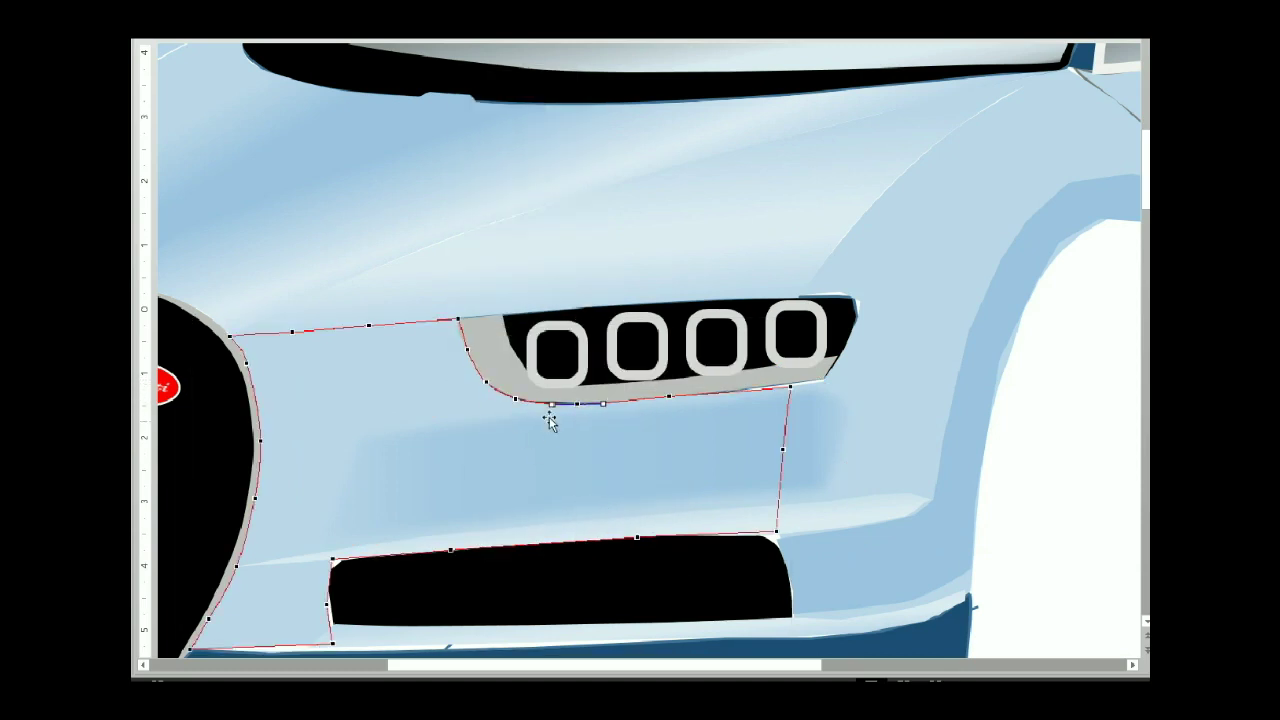
left_click(788, 386)
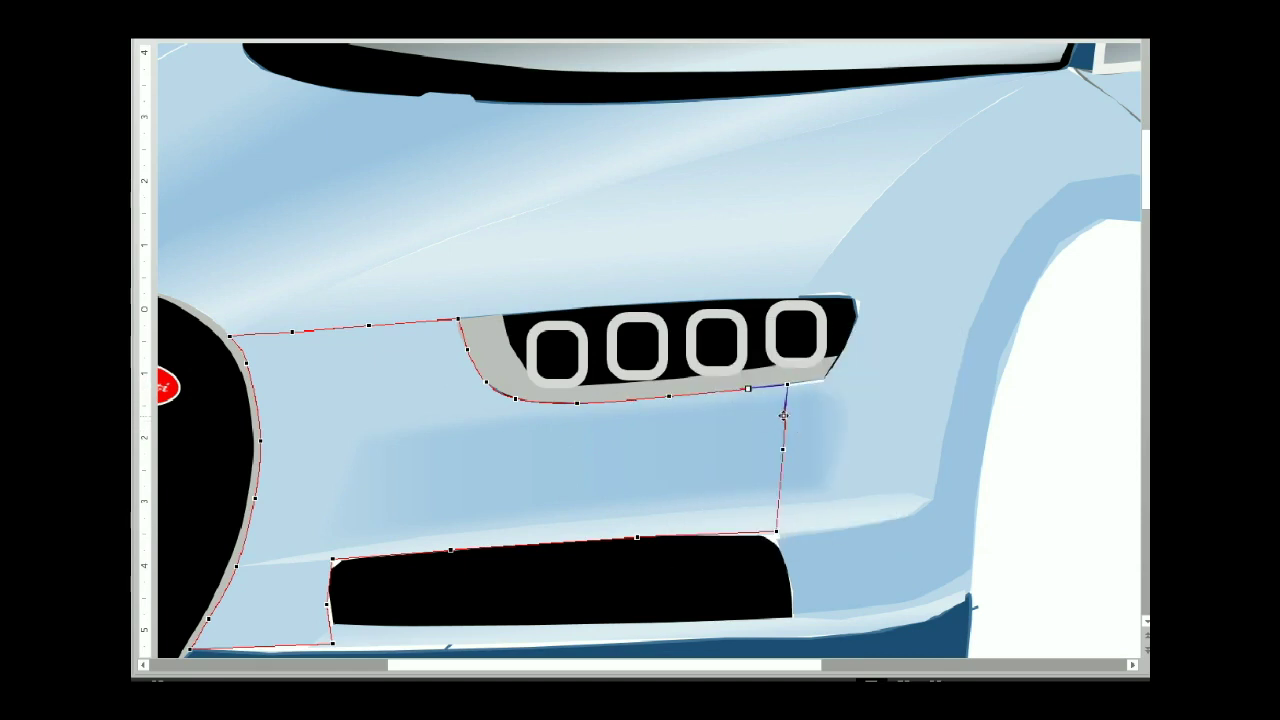
left_click(502, 411)
left_click(808, 400)
Make the side fender's left-edge point beside the headlight a straight point
right_click(885, 435)
left_click(943, 169)
left_click(783, 388)
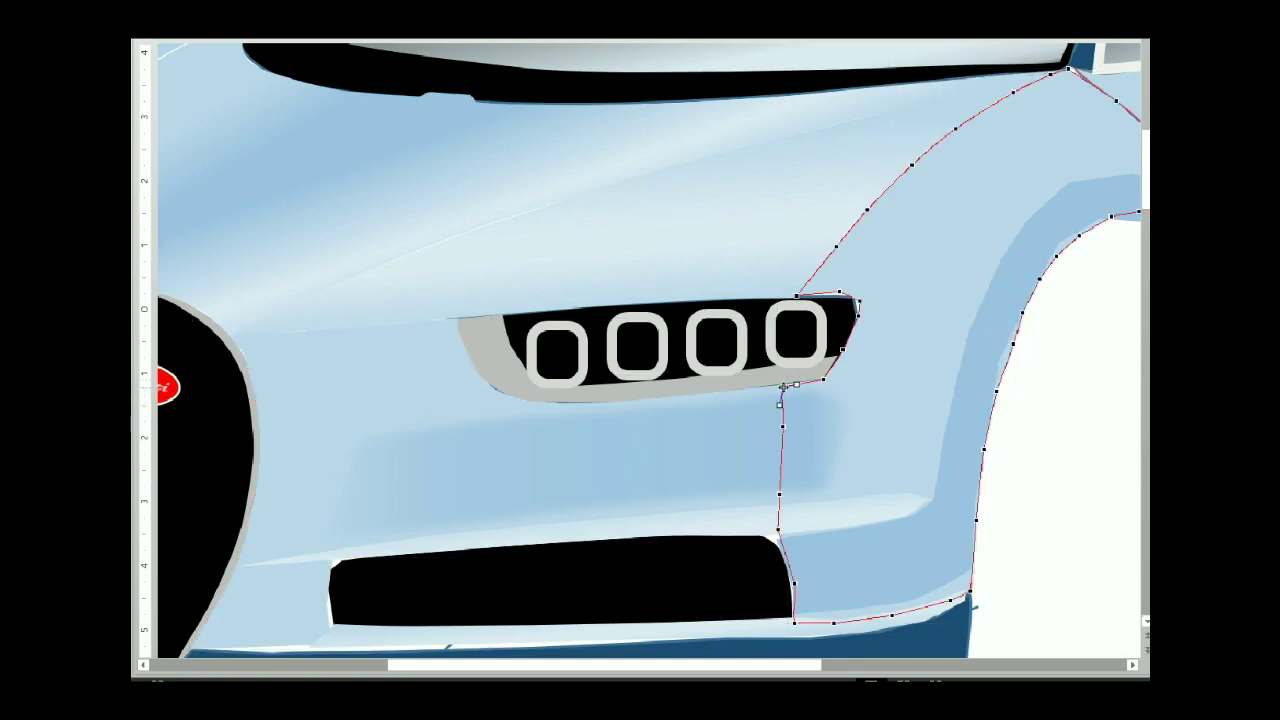
right_click(783, 388)
right_click(782, 426)
left_click(828, 540)
left_click(775, 391)
Straighten the lower fender points and bend the fender's bottom edge into a curve
left_click(780, 494)
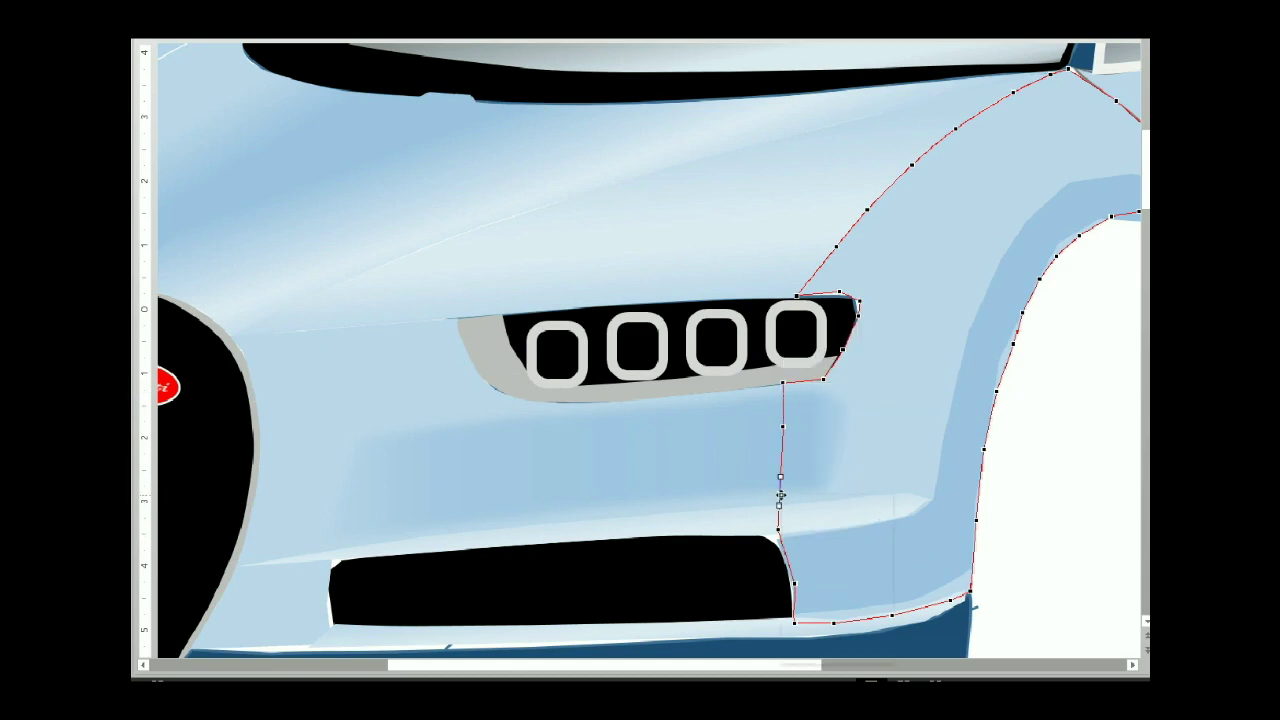
right_click(785, 548)
left_click(837, 474)
right_click(784, 569)
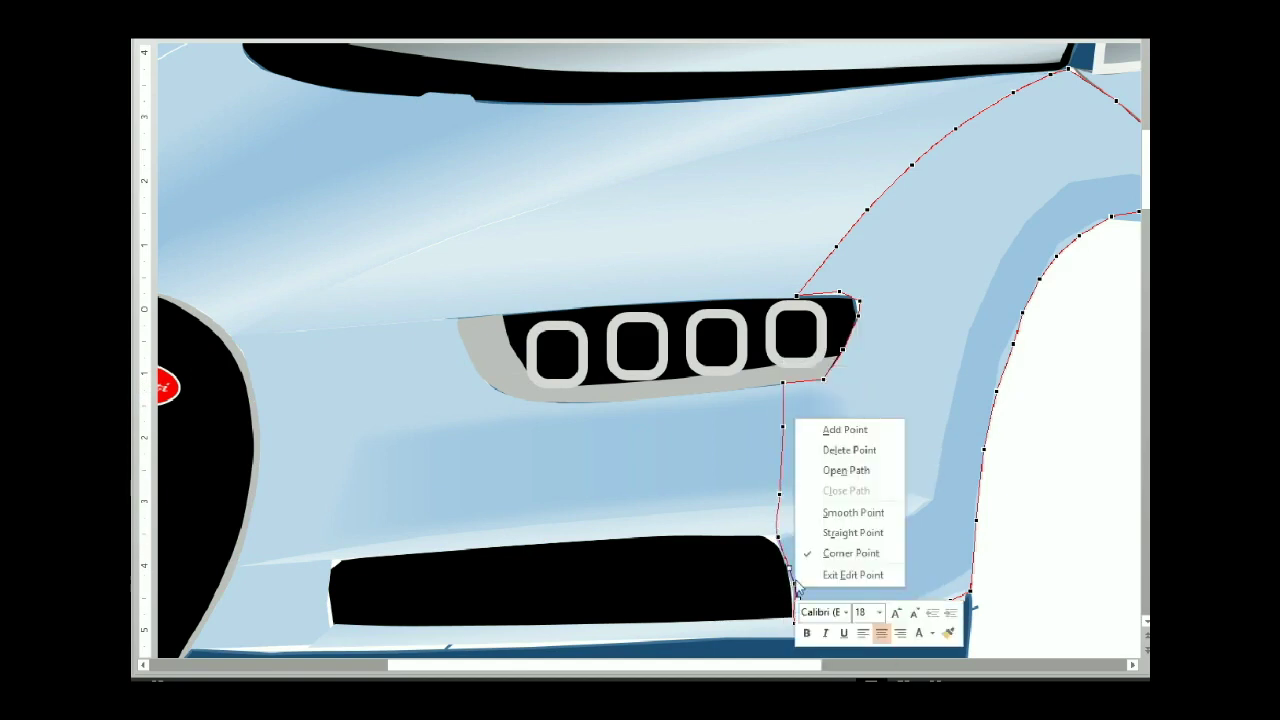
left_click(835, 460)
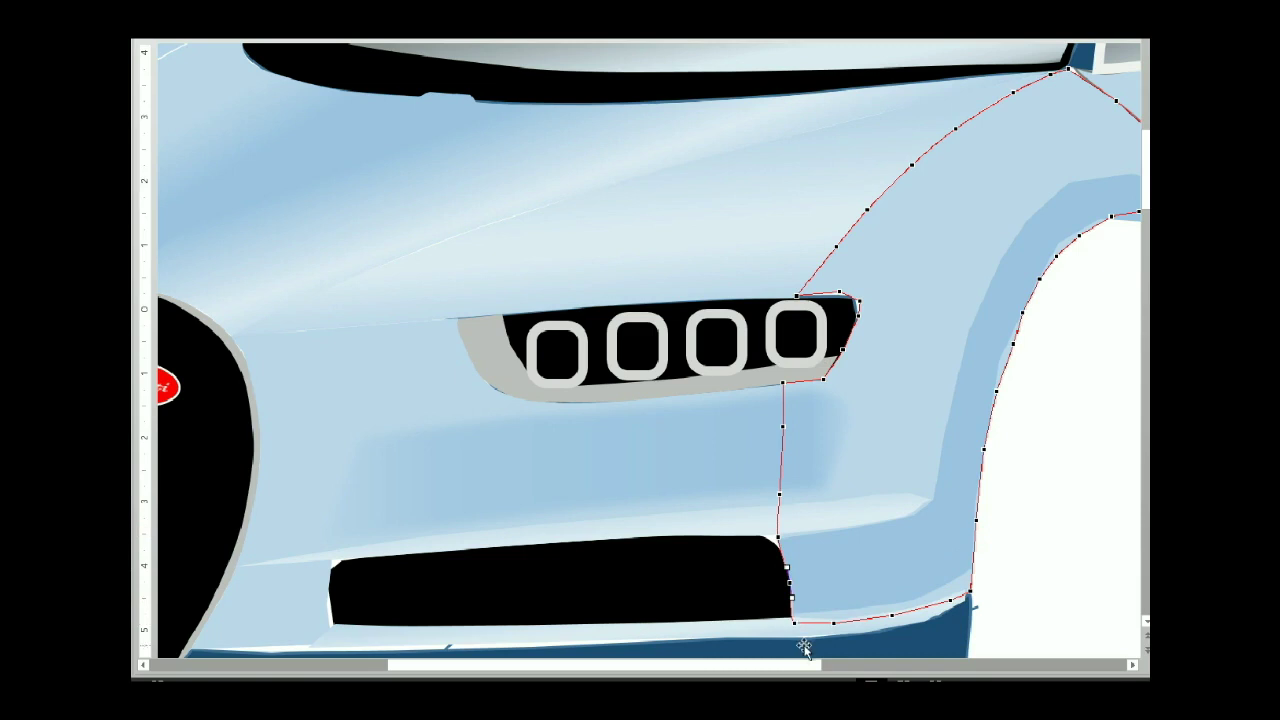
left_click(815, 621)
left_click_drag(886, 619, 904, 610)
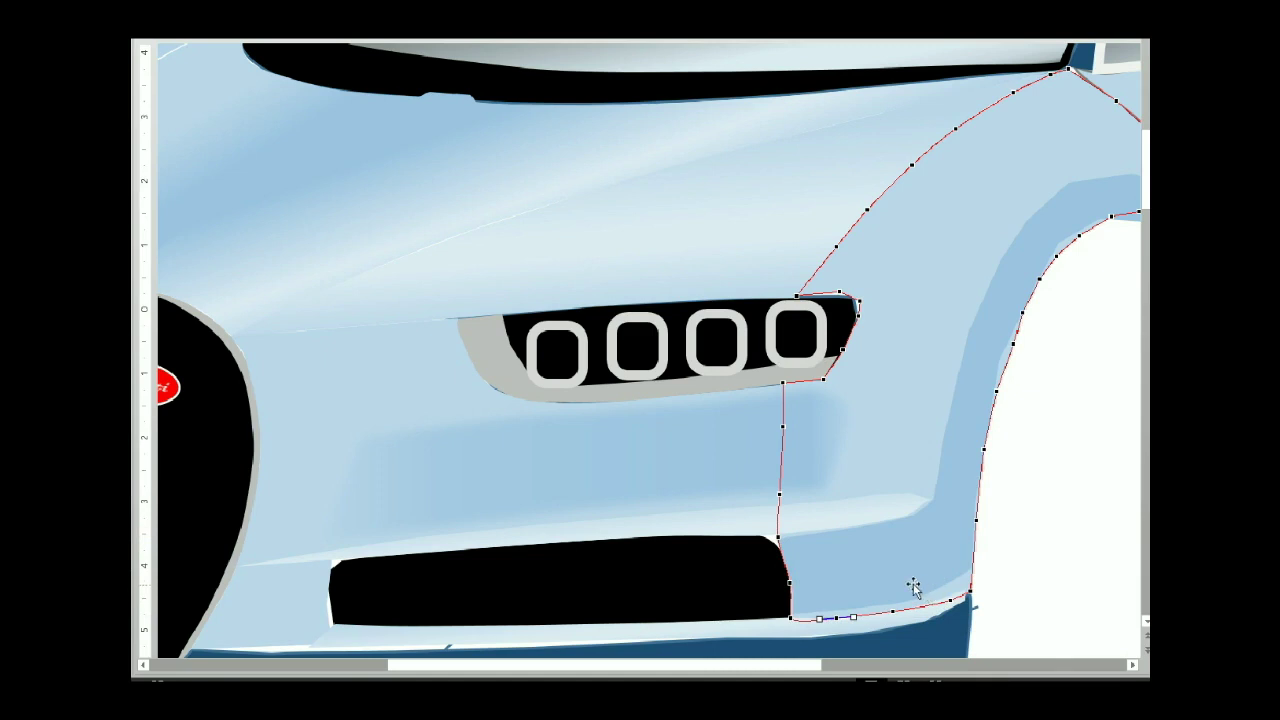
Make a point on the upper wheel-arch edge a Smooth Point
right_click(988, 447)
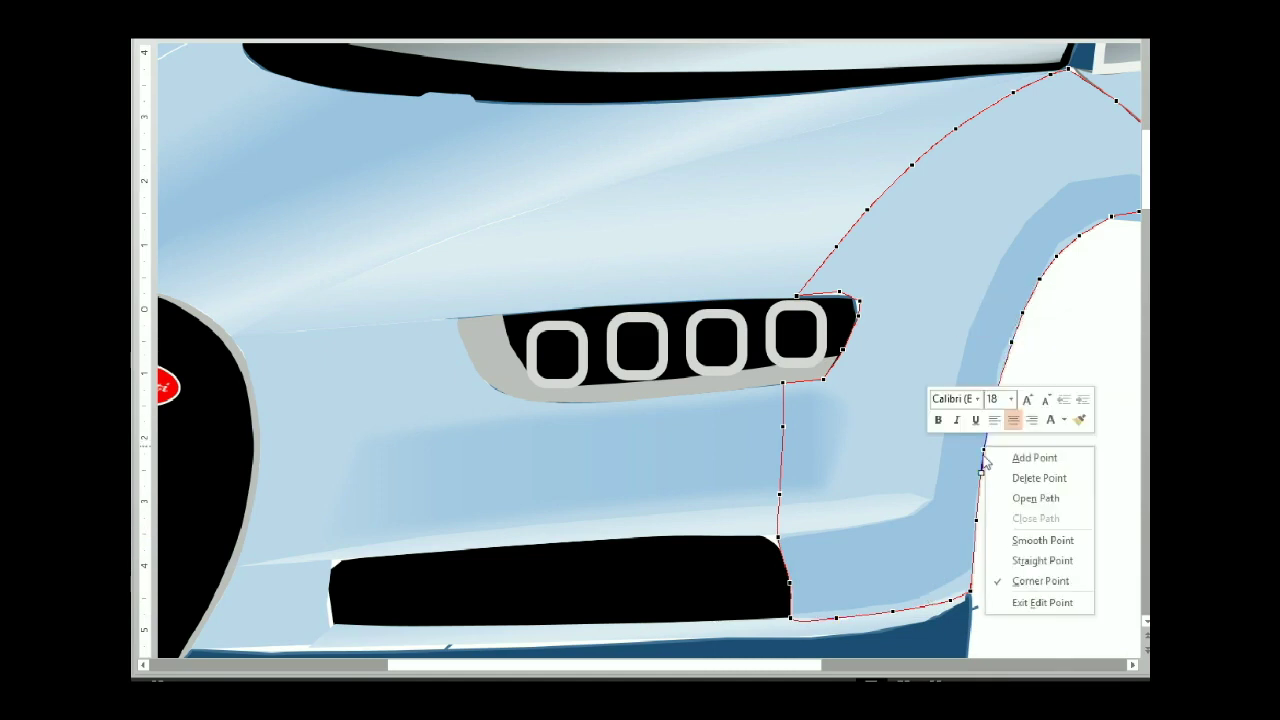
right_click(997, 390)
left_click(1020, 481)
right_click(1044, 282)
left_click(1062, 250)
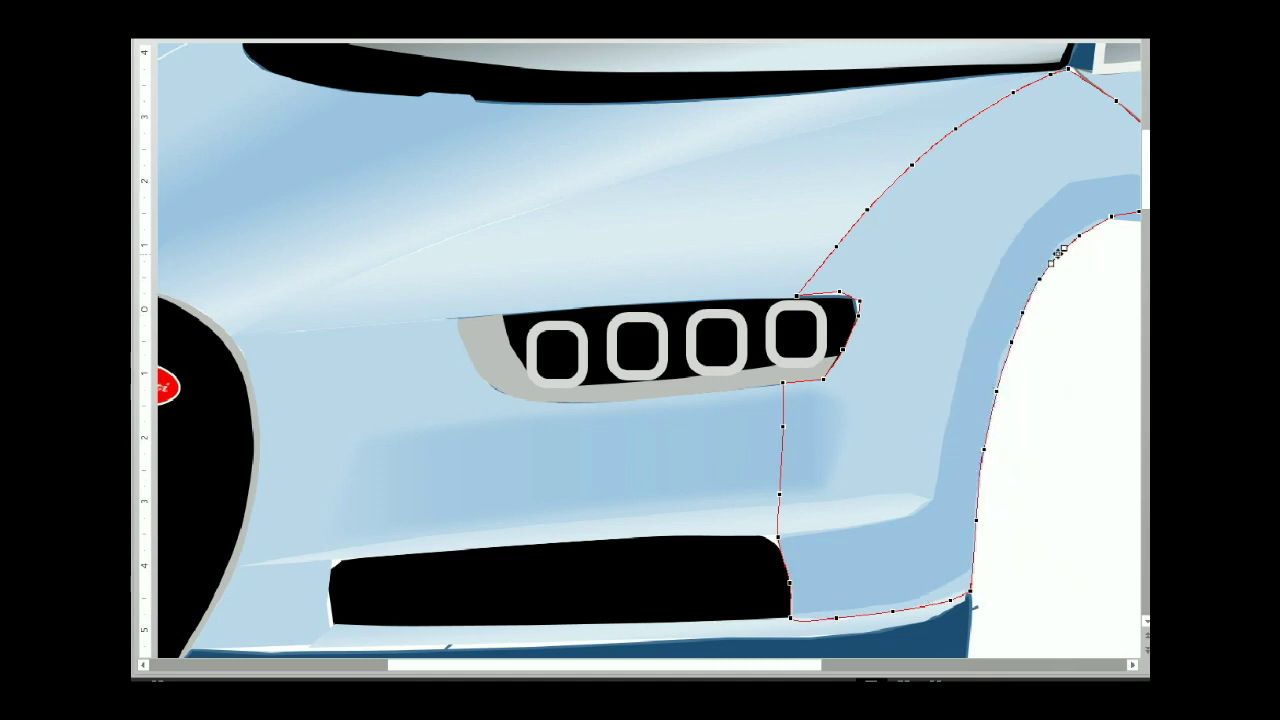
right_click(1062, 252)
left_click(1005, 357)
Adjust the wheel-arch trim's upper points and finish point editing
left_click(1020, 403)
right_click(1040, 322)
left_click(1060, 428)
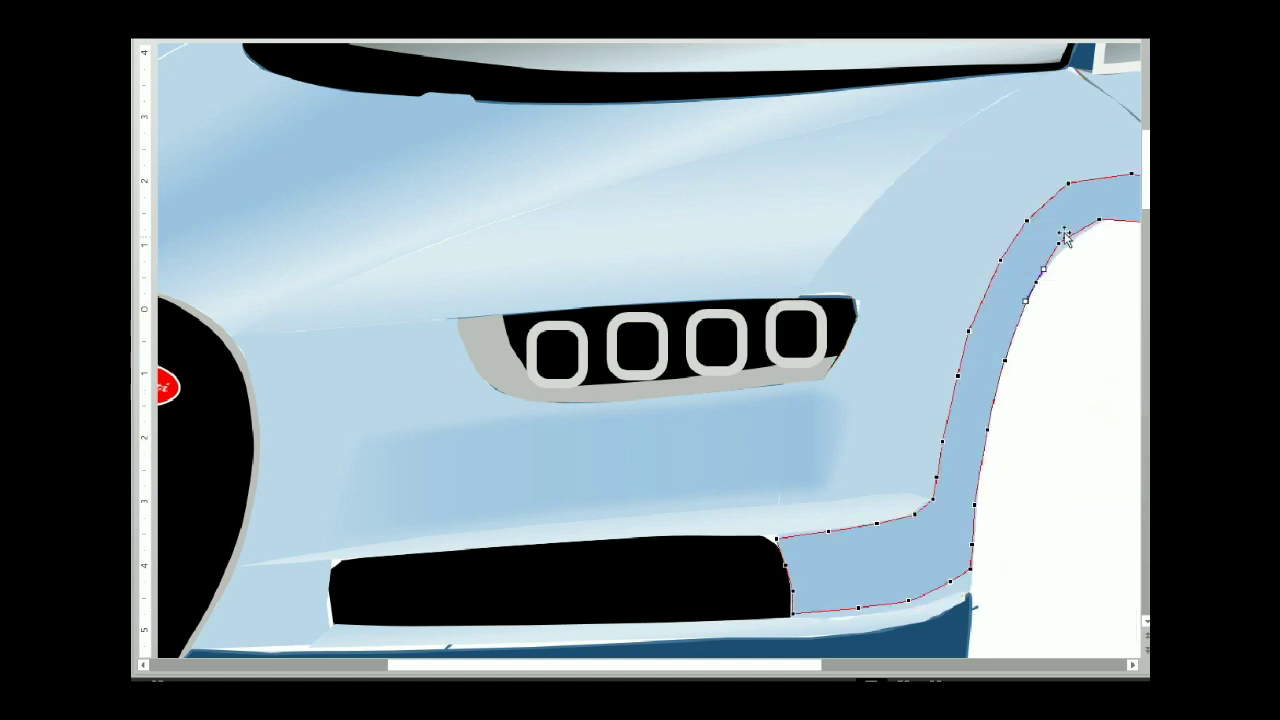
right_click(1066, 244)
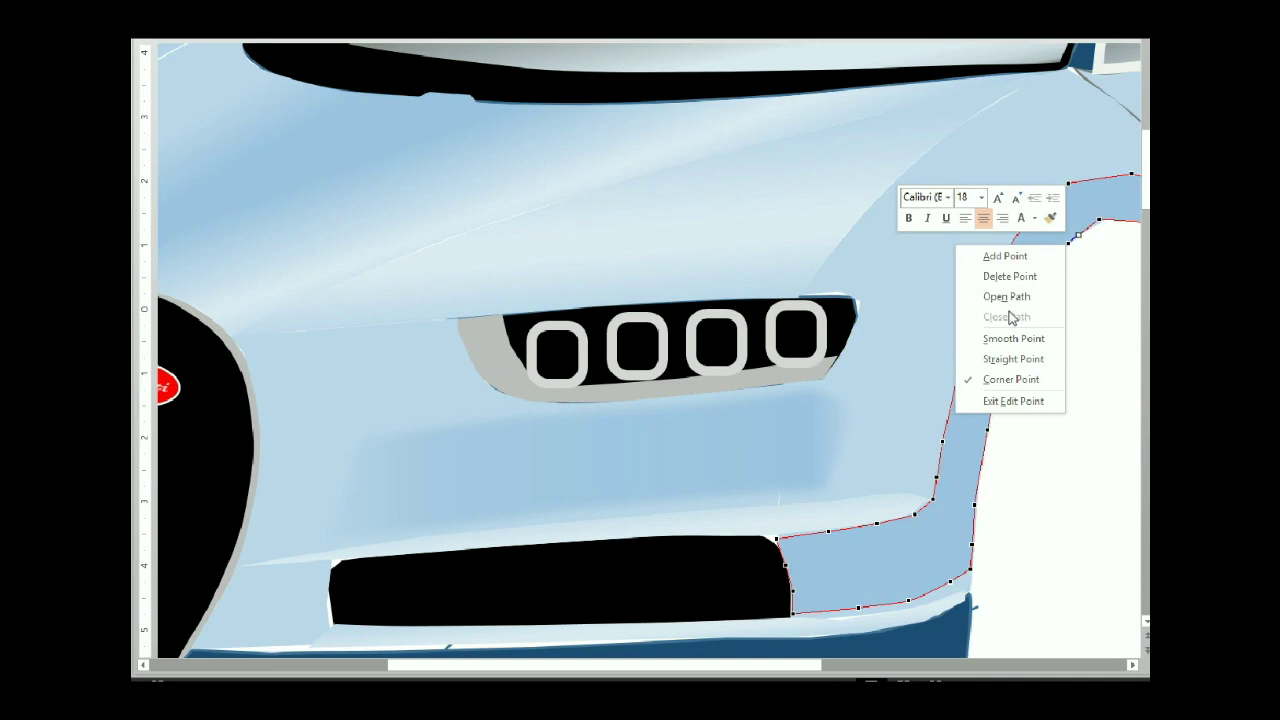
key("Escape")
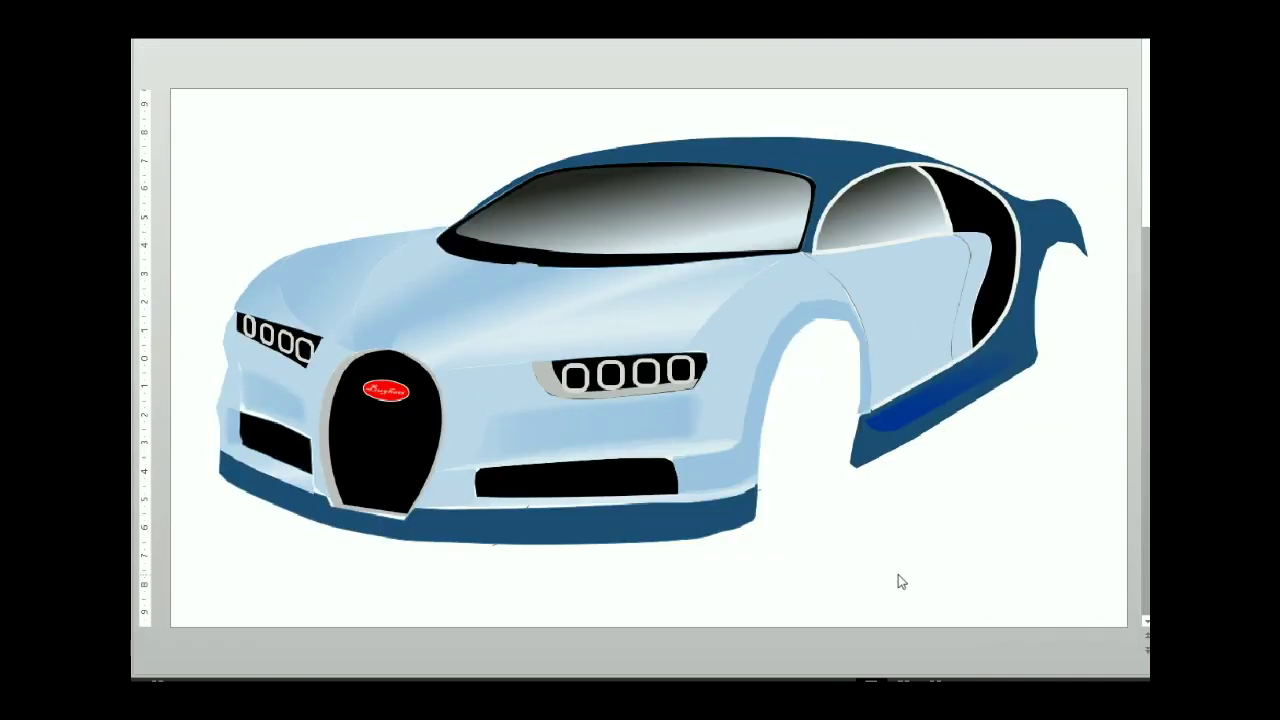